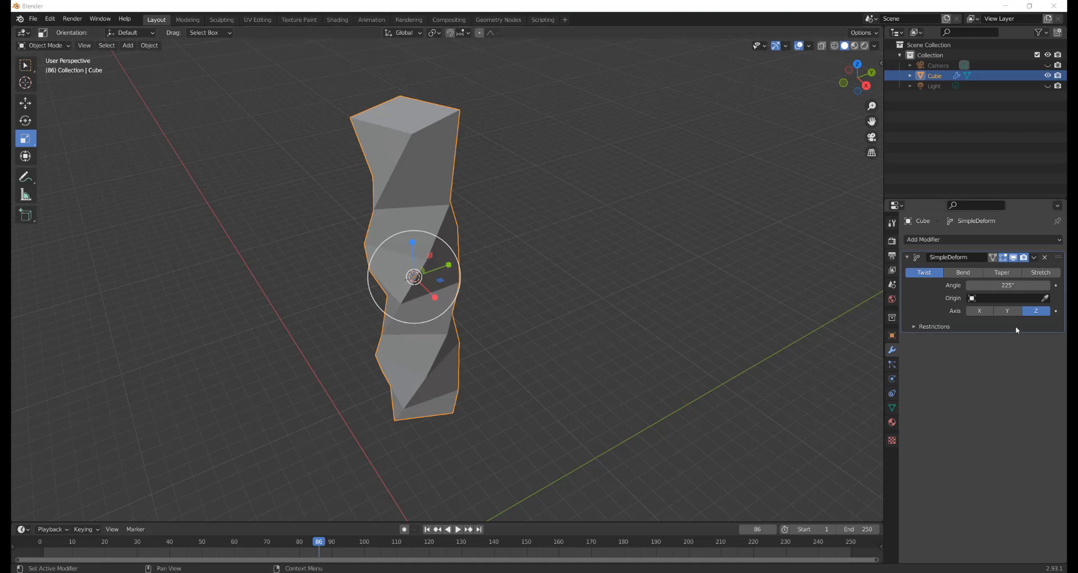
Step: Delete the existing twisted column and add a new cube mesh in its place
{"action": "right_click", "coordinate": [405, 200]}
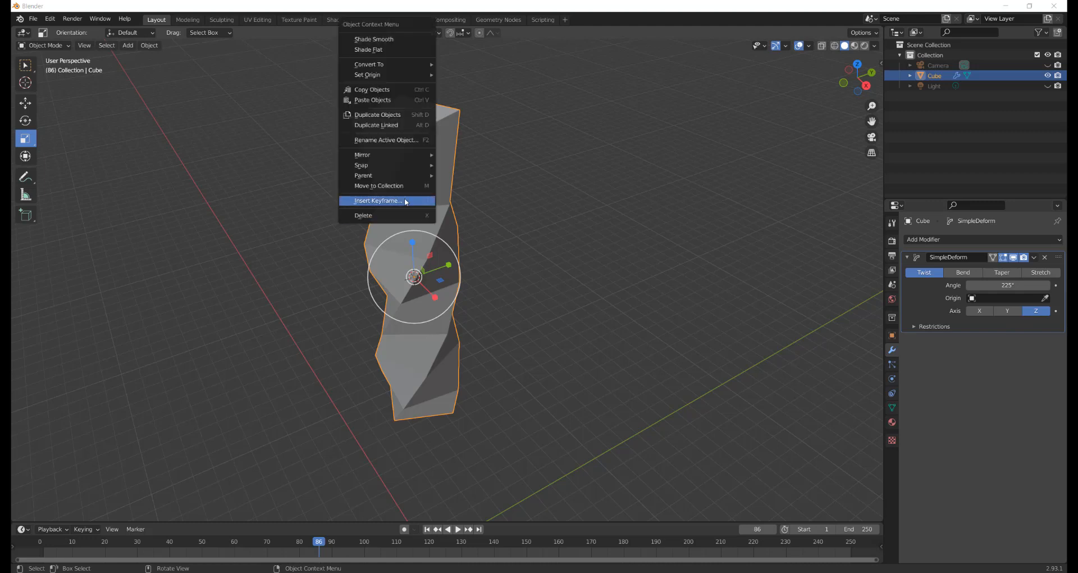
{"action": "left_click", "coordinate": [380, 216]}
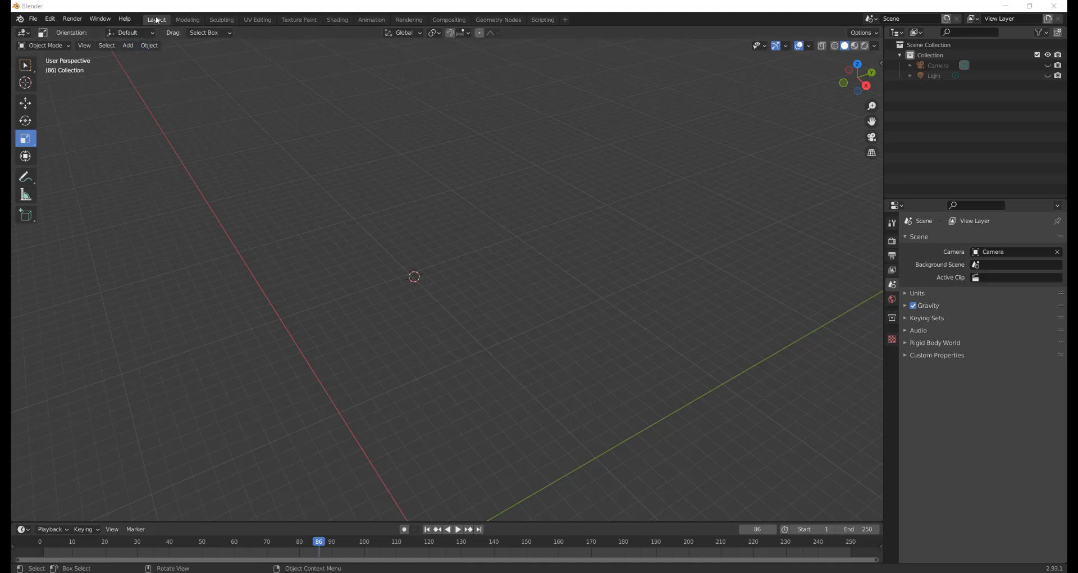
{"action": "left_click", "coordinate": [60, 44]}
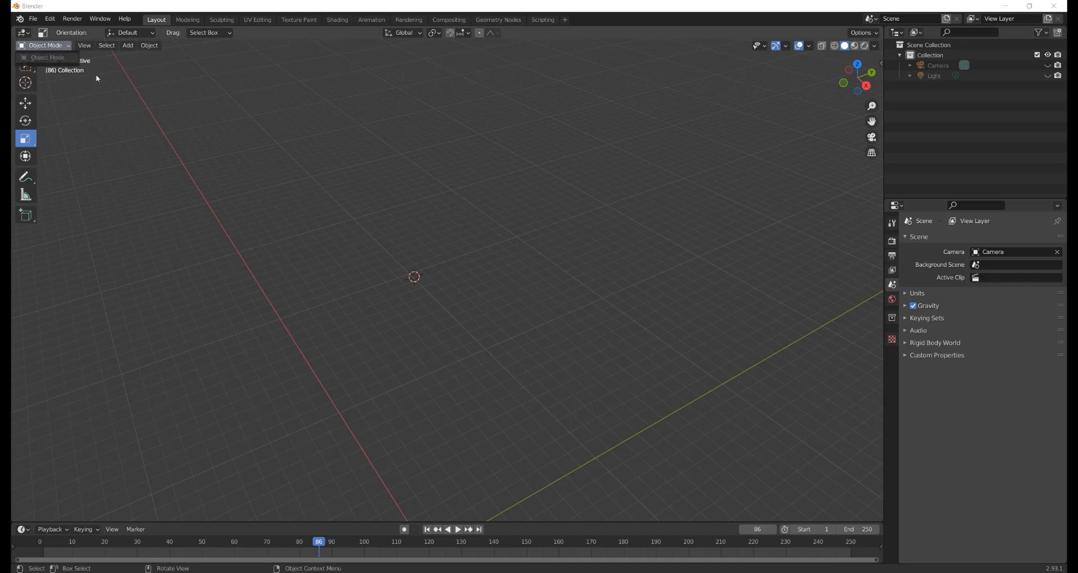
{"action": "left_click", "coordinate": [187, 20]}
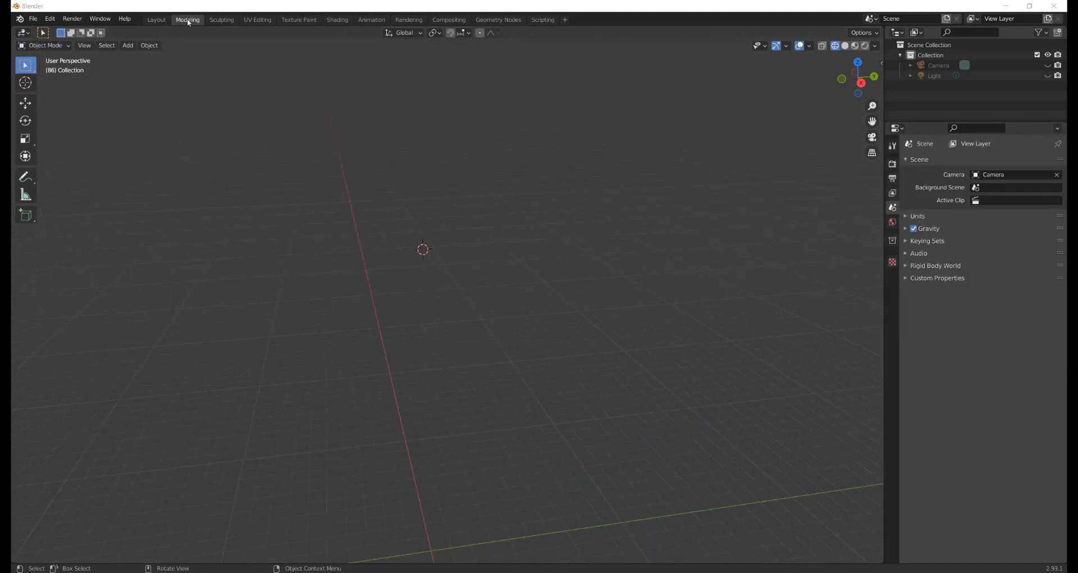
{"action": "left_click", "coordinate": [156, 19]}
{"action": "left_click", "coordinate": [128, 46]}
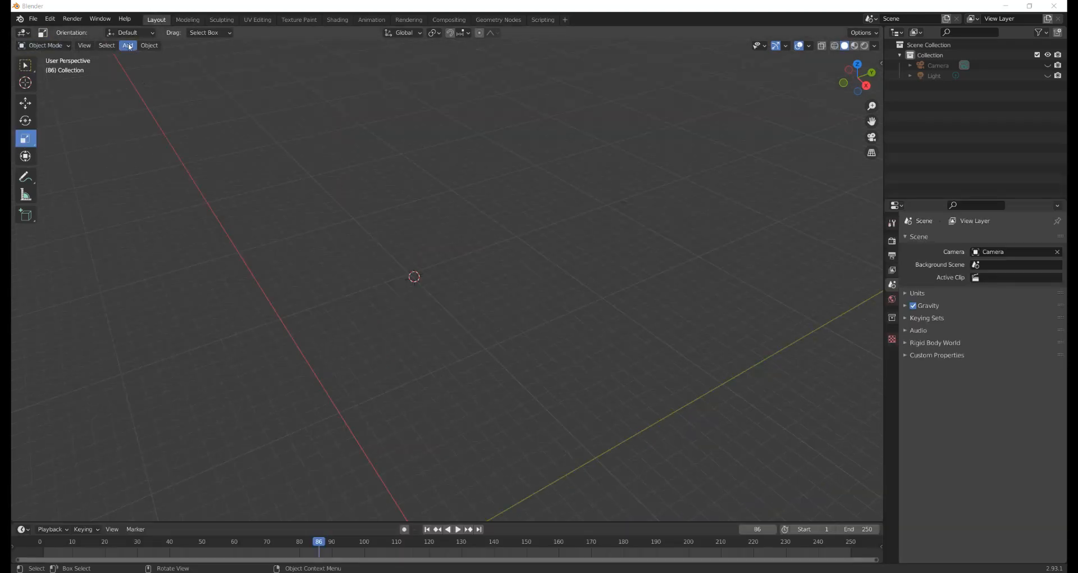
{"action": "mouse_move", "coordinate": [139, 59]}
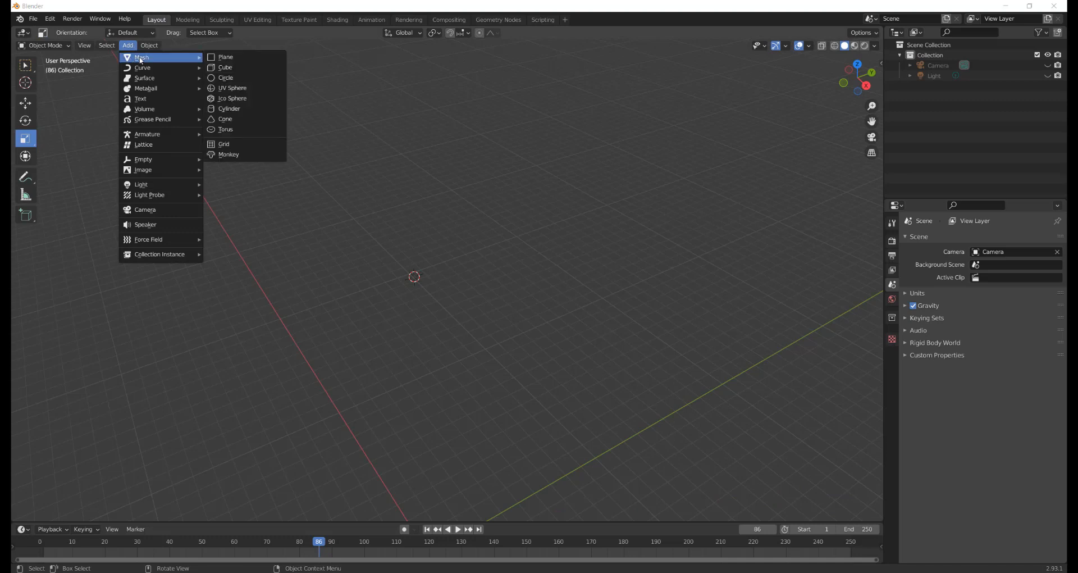
{"action": "left_click", "coordinate": [228, 68]}
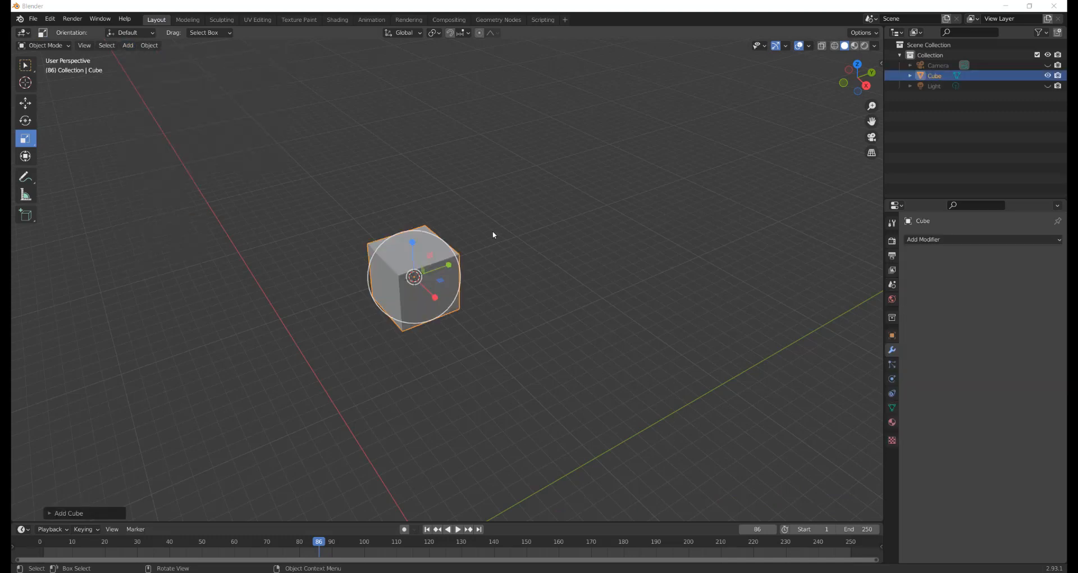
Step: Examine the new cube from different angles, positions and distances in the viewport
{"action": "middle_click_drag", "start_coordinate": [493, 231], "coordinate": [494, 272]}
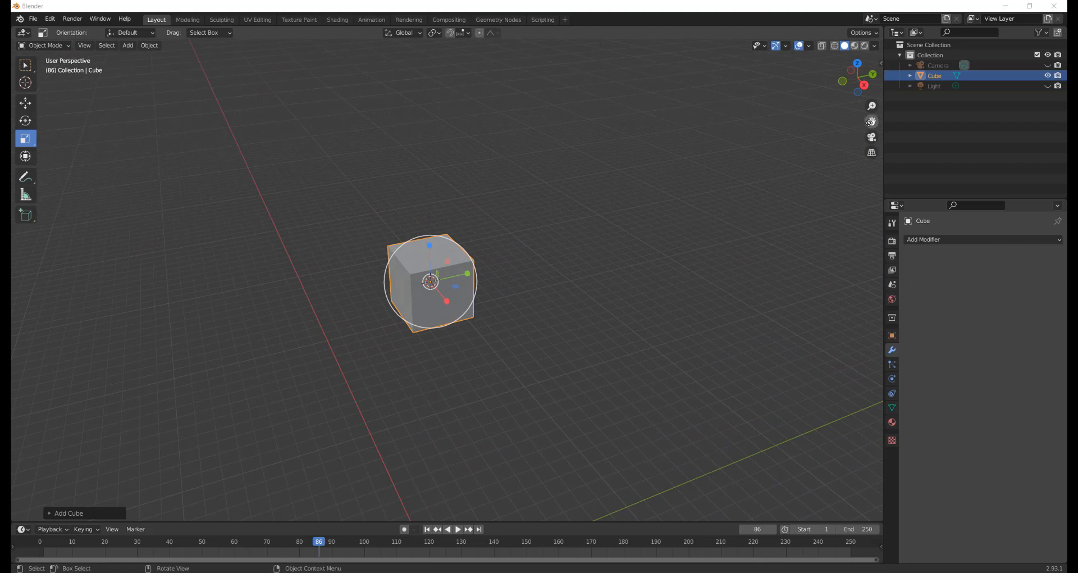
{"action": "left_click_drag", "start_coordinate": [872, 121], "coordinate": [842, 107]}
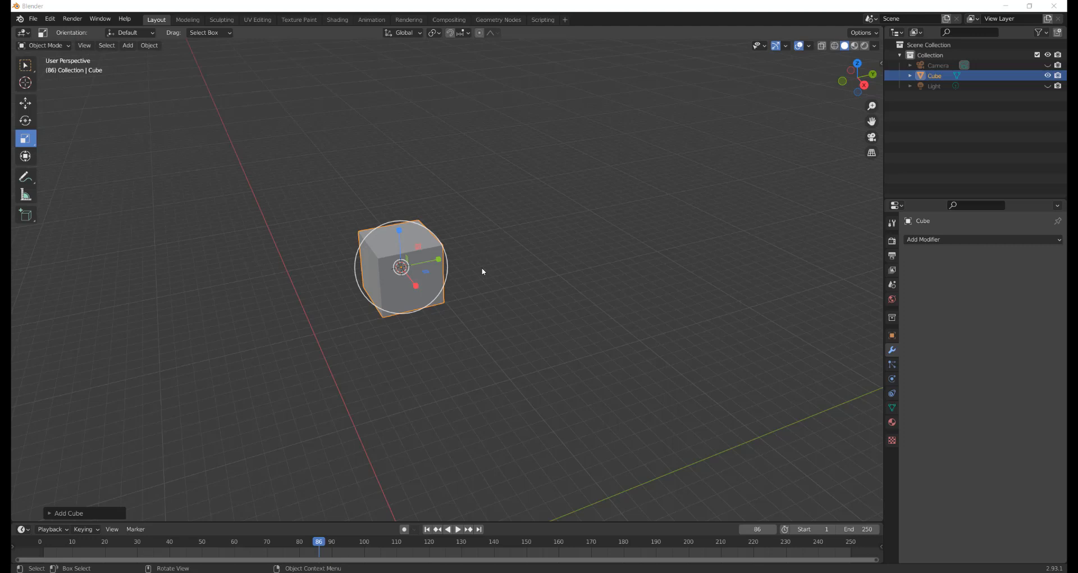
{"action": "middle_click_drag", "start_coordinate": [483, 271], "coordinate": [500, 254]}
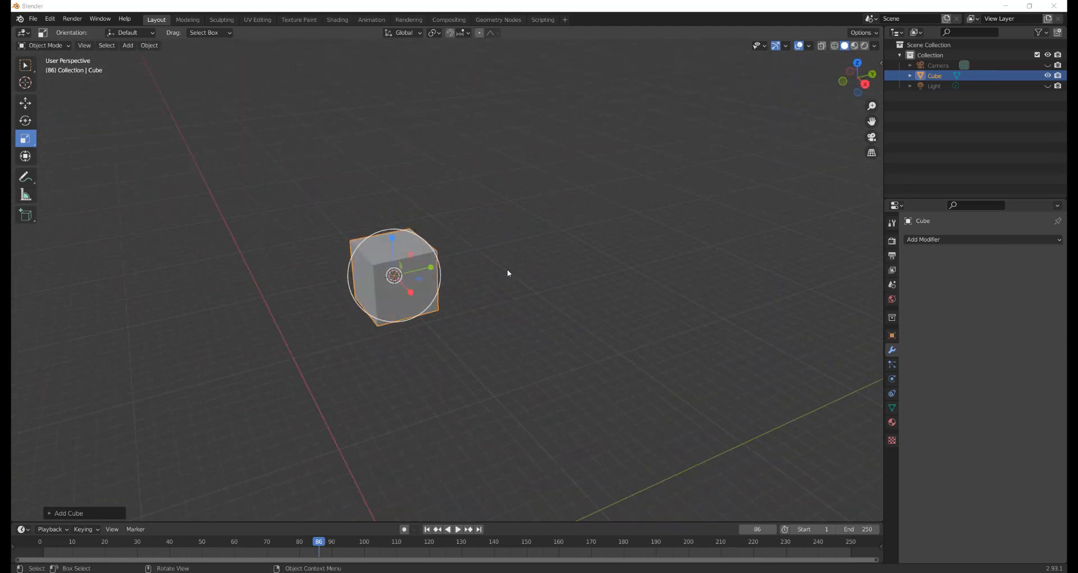
{"action": "middle_click_drag", "start_coordinate": [423, 279], "coordinate": [504, 216], "text": "shift"}
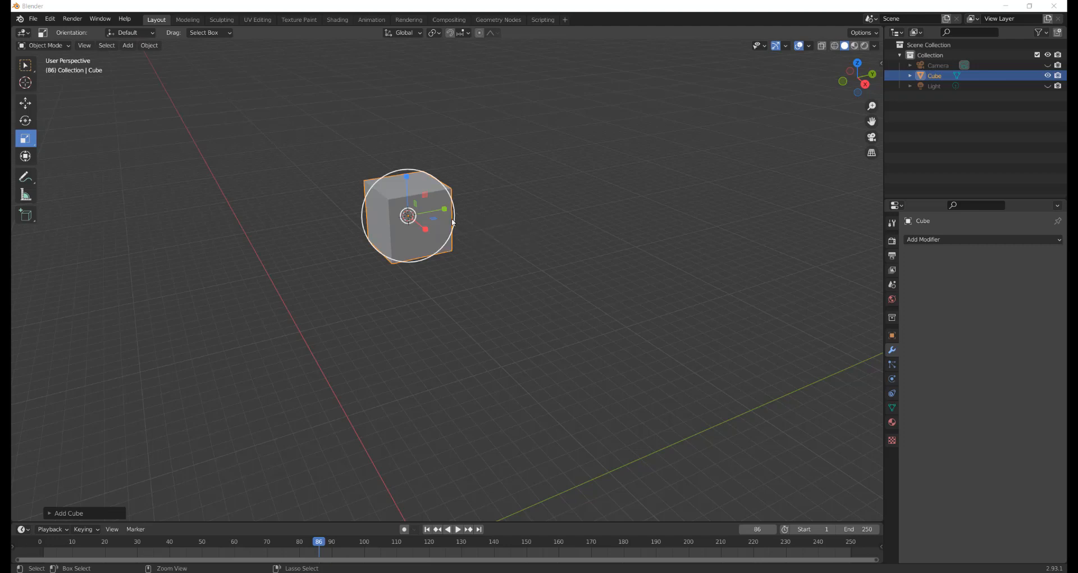
{"action": "left_click_drag", "start_coordinate": [454, 223], "coordinate": [490, 217]}
{"action": "scroll", "coordinate": [489, 218], "scroll_direction": "up", "scroll_amount": 4}
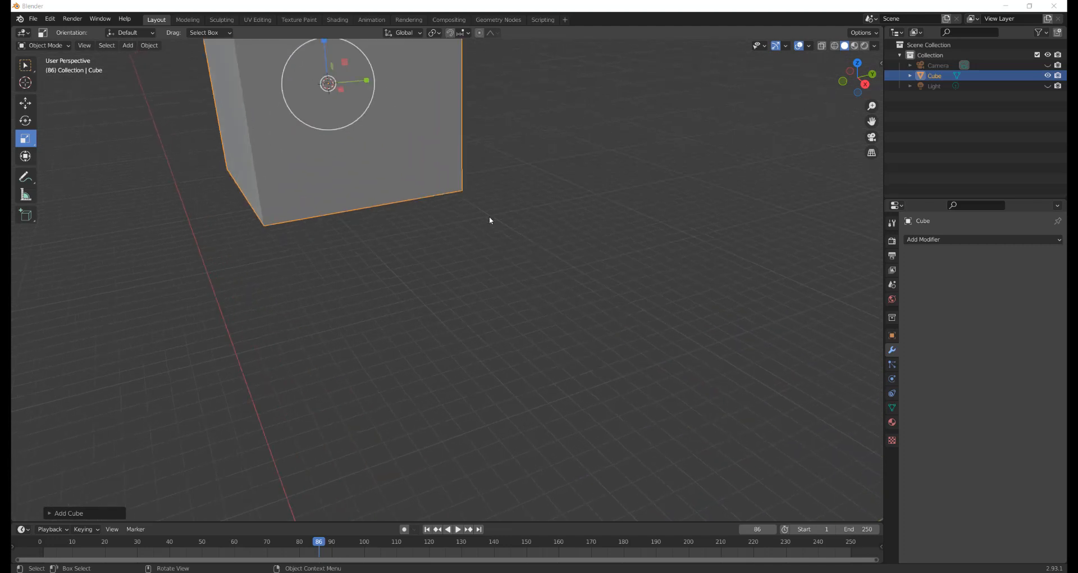
{"action": "scroll", "coordinate": [486, 214], "scroll_direction": "down", "scroll_amount": 3}
{"action": "scroll", "coordinate": [484, 214], "scroll_direction": "up", "scroll_amount": 3}
{"action": "scroll", "coordinate": [475, 186], "scroll_direction": "down", "scroll_amount": 2}
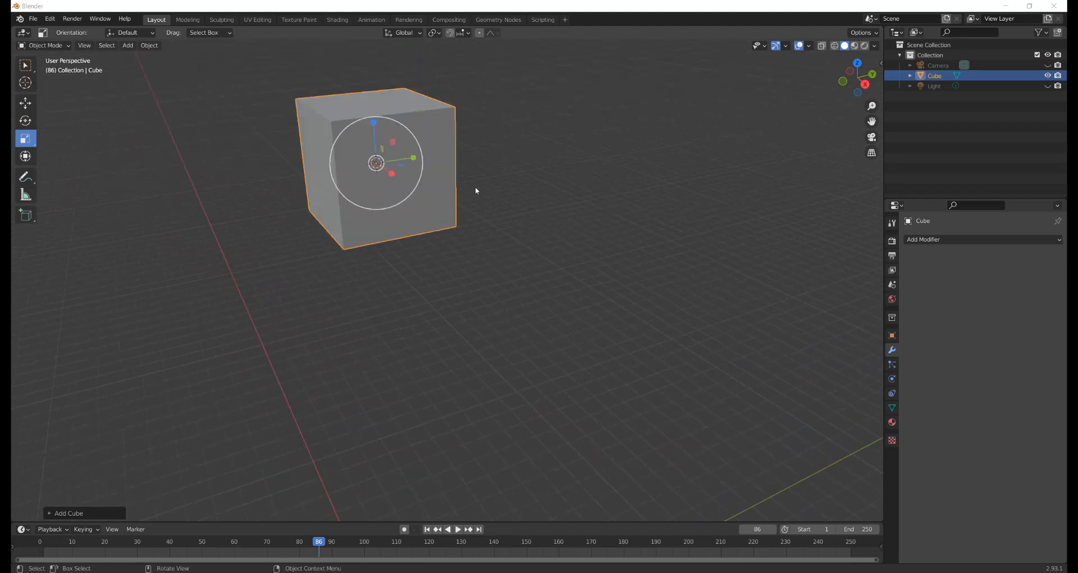
{"action": "scroll", "coordinate": [475, 186], "scroll_direction": "down", "scroll_amount": 1}
{"action": "middle_click_drag", "start_coordinate": [493, 190], "coordinate": [540, 220], "text": "shift"}
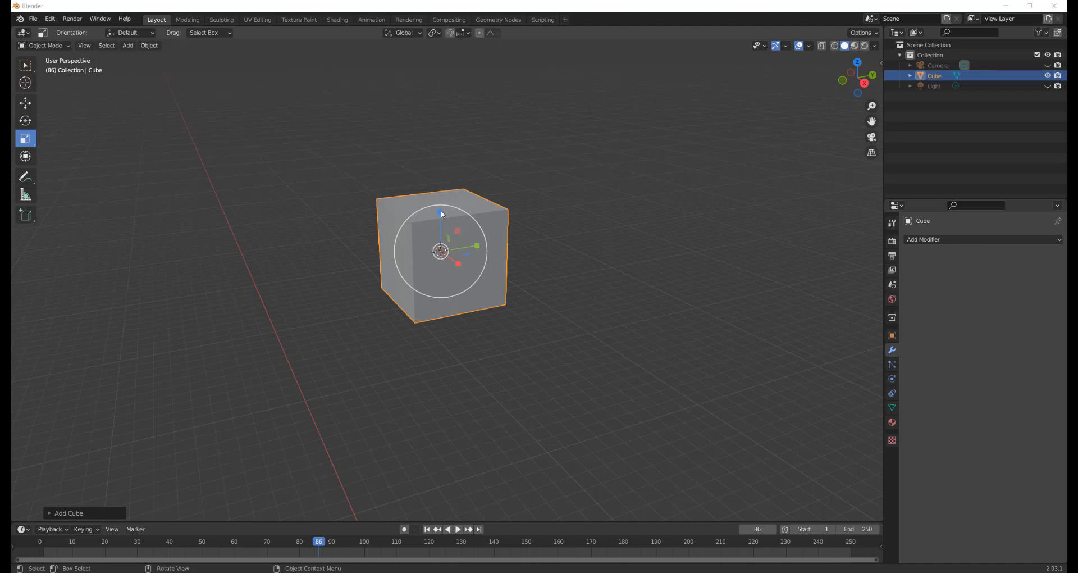
Step: Stretch the cube along the Z axis into a tall column and move it slightly upward
{"action": "left_click_drag", "start_coordinate": [441, 213], "coordinate": [456, 111]}
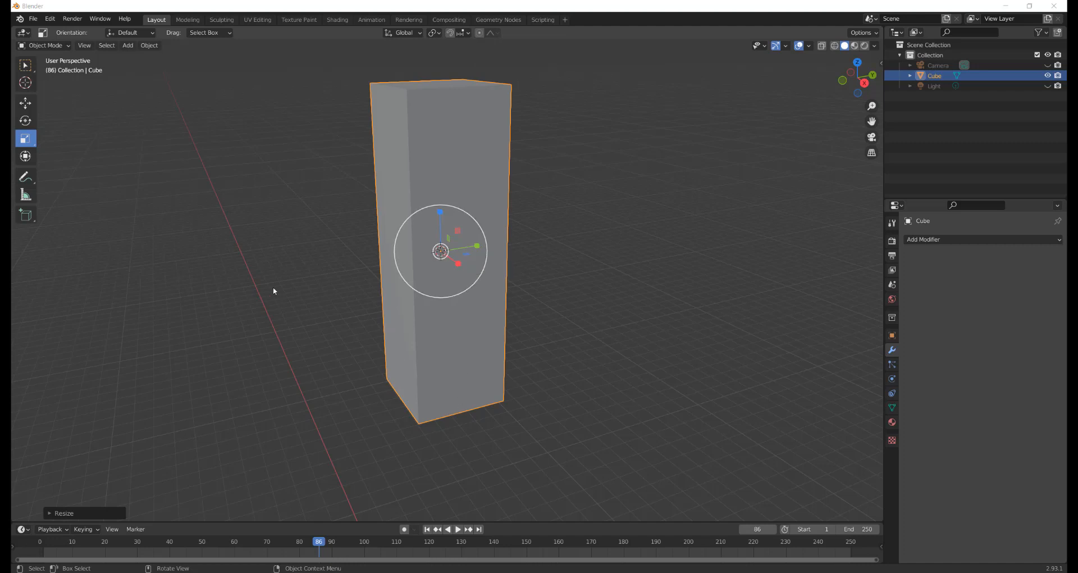
{"action": "scroll", "coordinate": [292, 247], "scroll_direction": "down", "scroll_amount": 2}
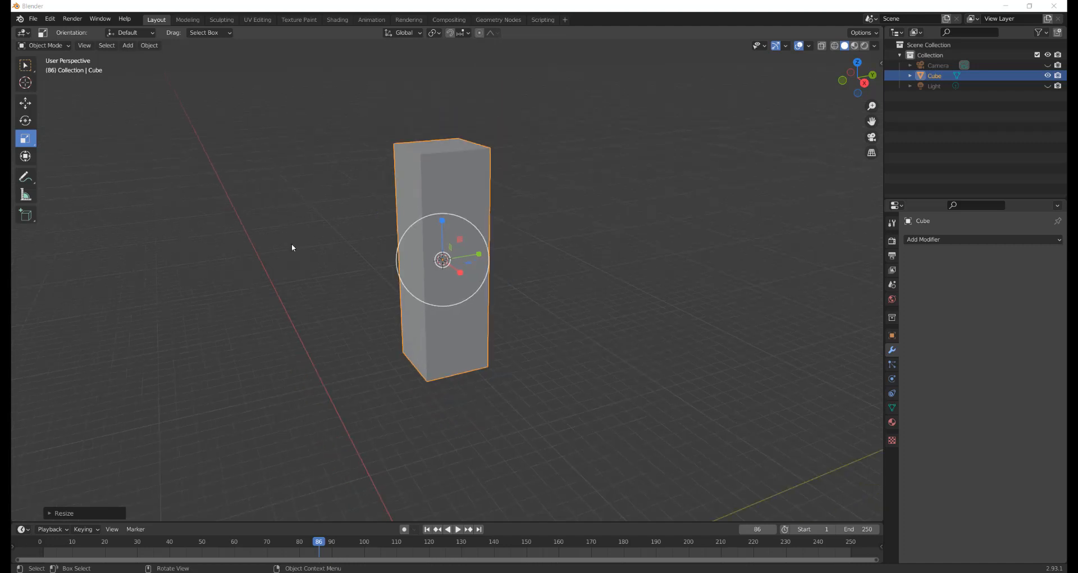
{"action": "left_click", "coordinate": [25, 103]}
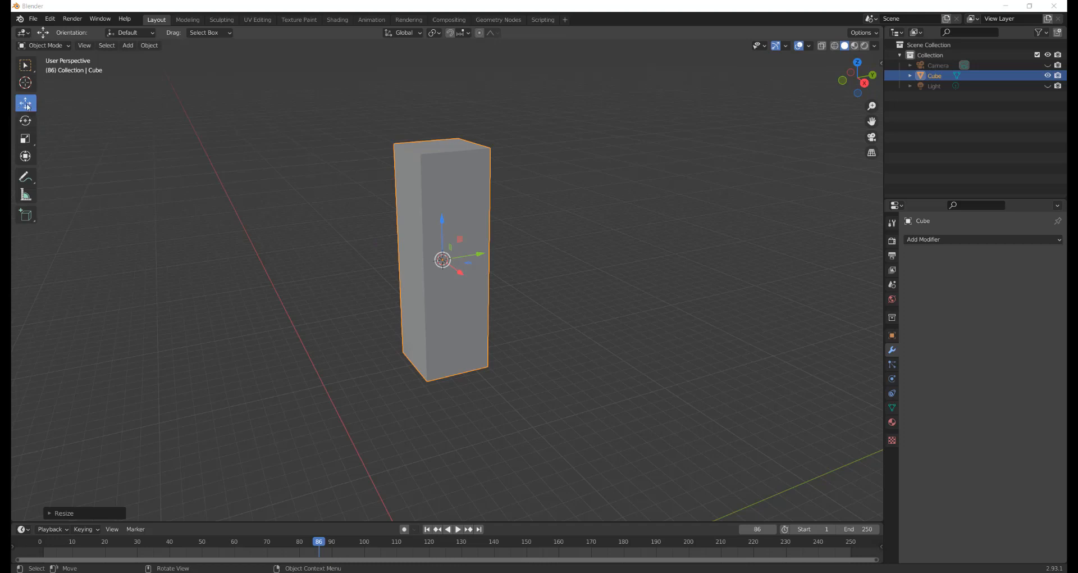
{"action": "mouse_move", "coordinate": [443, 218]}
{"action": "left_mouse_down"}
{"action": "mouse_move", "coordinate": [443, 136]}
{"action": "mouse_move", "coordinate": [443, 235]}
{"action": "mouse_move", "coordinate": [446, 196]}
{"action": "mouse_move", "coordinate": [451, 219]}
{"action": "left_mouse_up"}
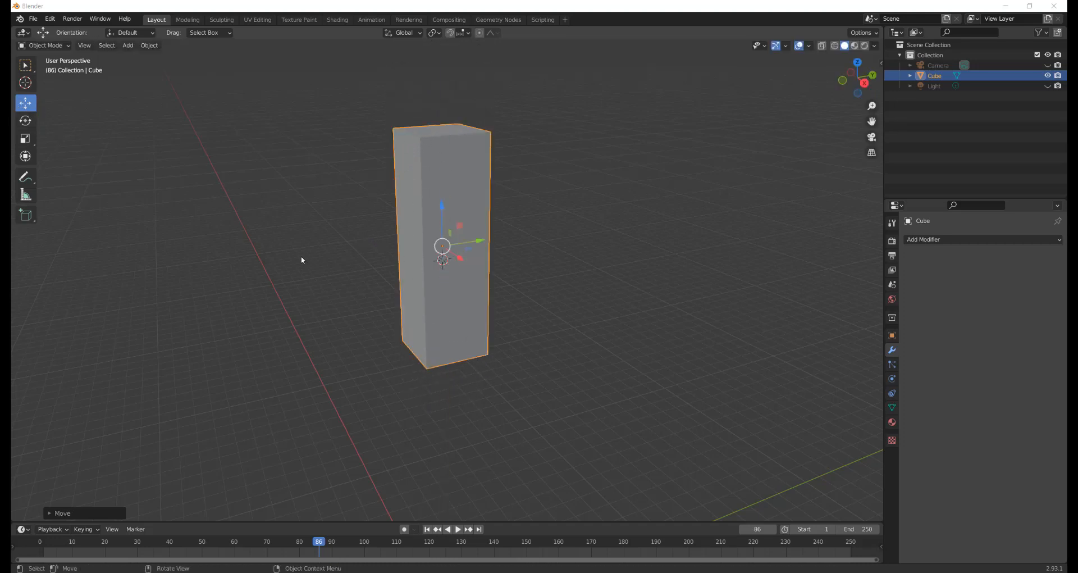
{"action": "middle_click_drag", "start_coordinate": [303, 260], "coordinate": [275, 175]}
{"action": "middle_click_drag", "start_coordinate": [339, 200], "coordinate": [377, 268]}
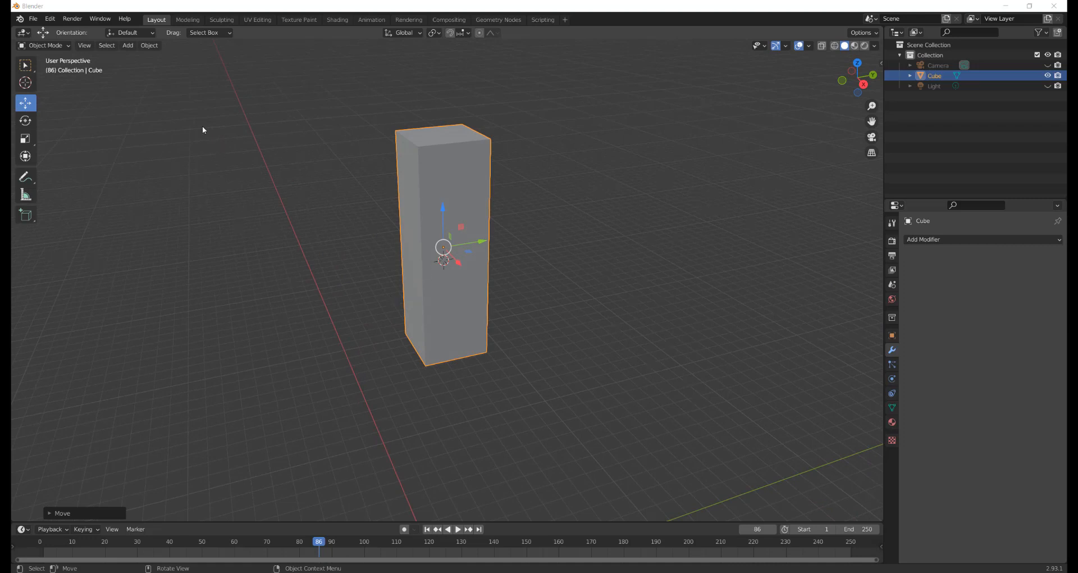
Step: Switch to the Modeling workspace to edit the column's mesh and deselect all of its geometry
{"action": "left_click", "coordinate": [188, 20]}
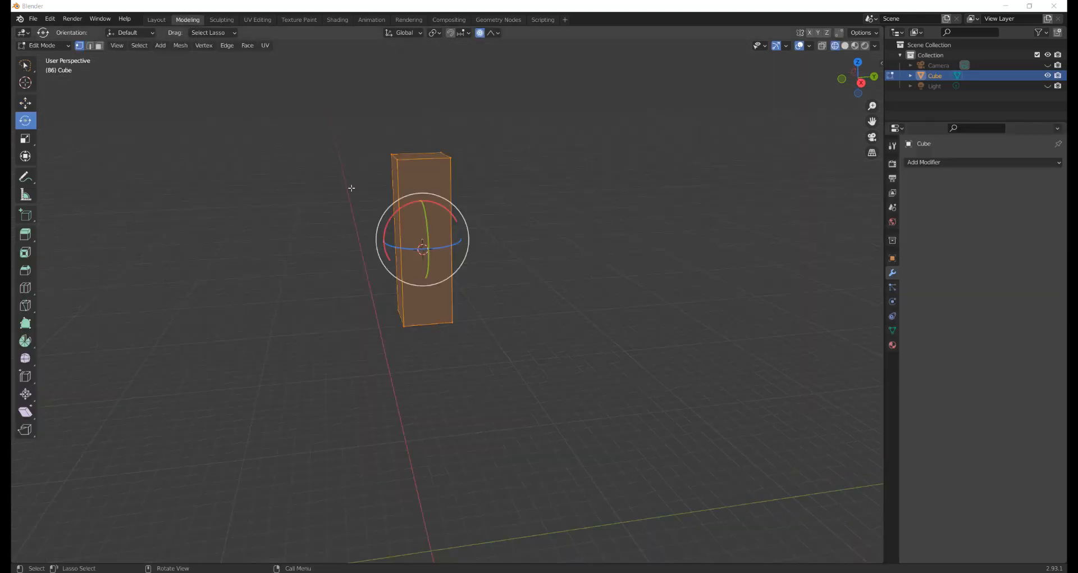
{"action": "middle_click_drag", "start_coordinate": [352, 179], "coordinate": [466, 167]}
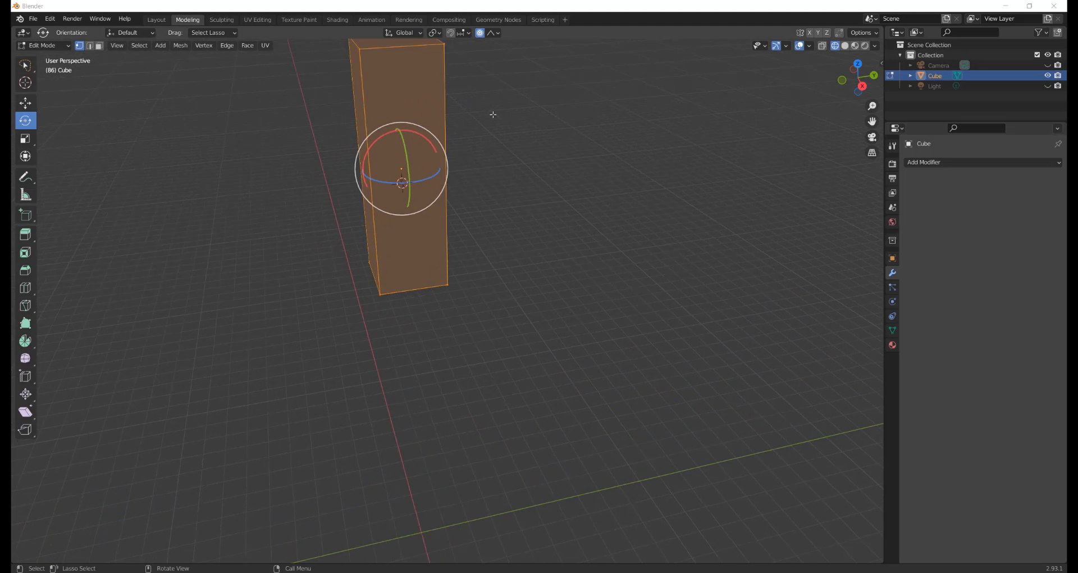
{"action": "left_click_drag", "start_coordinate": [872, 121], "coordinate": [861, 187]}
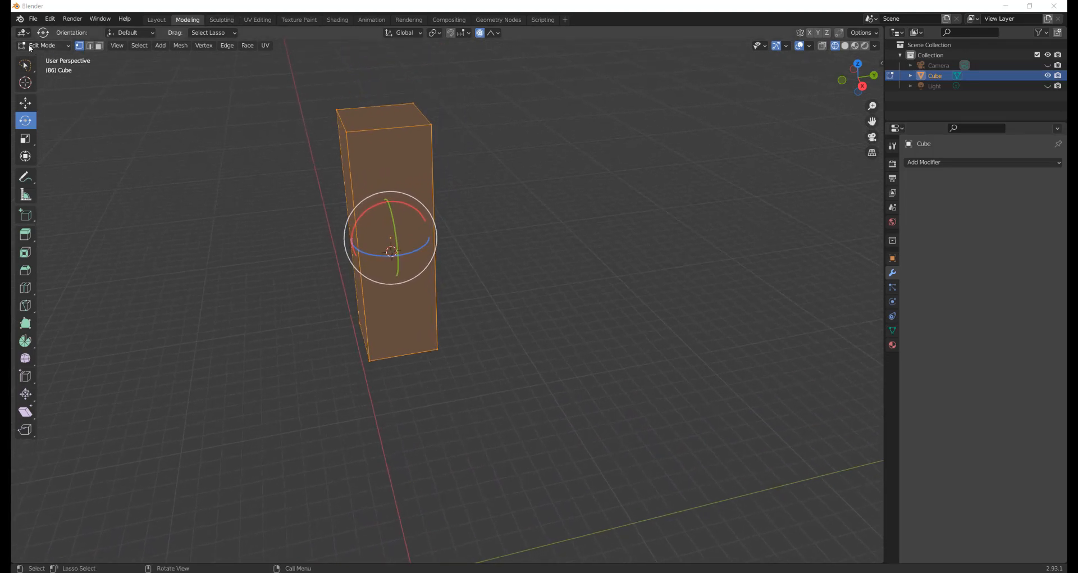
{"action": "middle_click_drag", "start_coordinate": [290, 167], "coordinate": [368, 150]}
{"action": "left_click", "coordinate": [484, 111]}
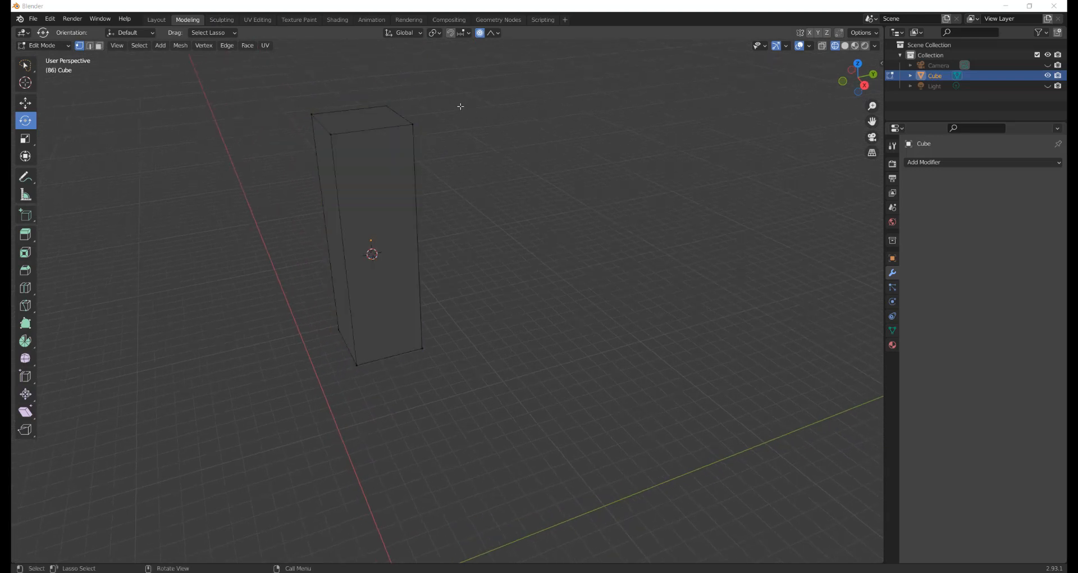
Step: Select the column's four top vertices with Select Lasso and rotate the top face about the Z axis
{"action": "left_click", "coordinate": [24, 66]}
{"action": "left_click", "coordinate": [25, 66]}
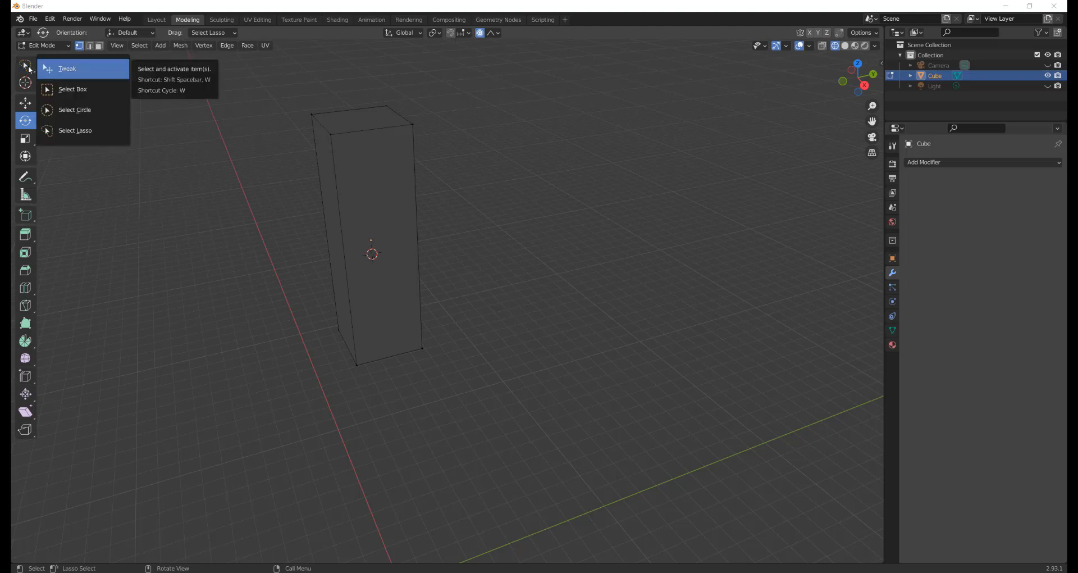
{"action": "left_click", "coordinate": [74, 131]}
{"action": "mouse_move", "coordinate": [406, 86]}
{"action": "left_mouse_down"}
{"action": "mouse_move", "coordinate": [278, 104]}
{"action": "mouse_move", "coordinate": [441, 135]}
{"action": "mouse_move", "coordinate": [432, 96]}
{"action": "left_mouse_up"}
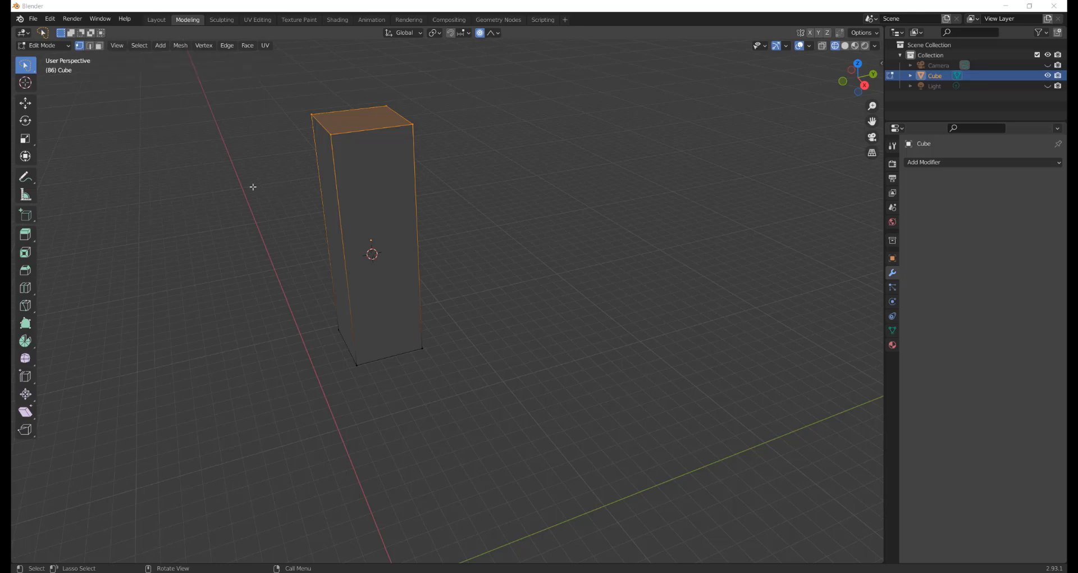
{"action": "left_click", "coordinate": [25, 121]}
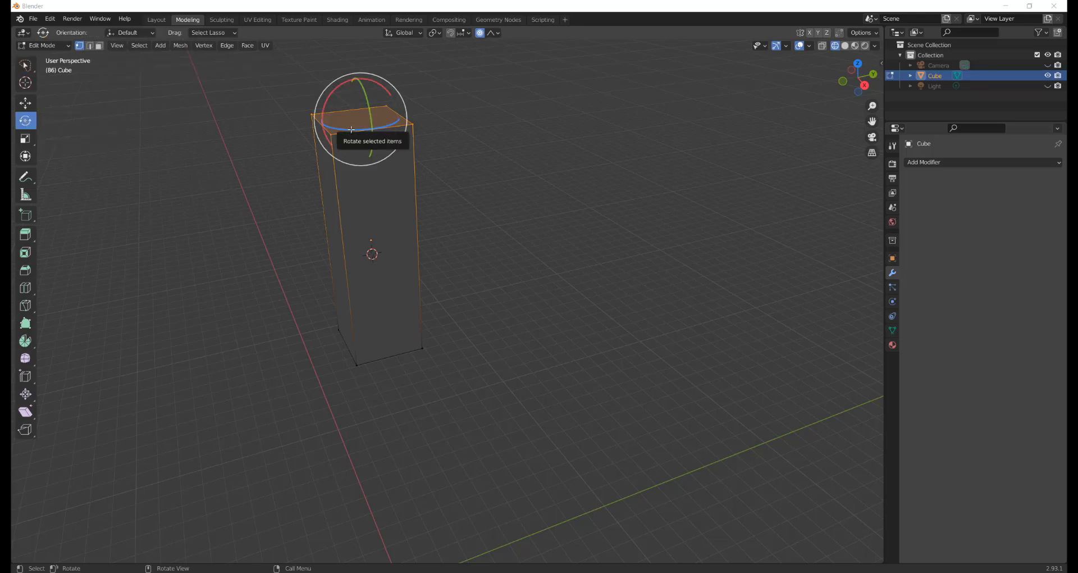
{"action": "left_click_drag", "start_coordinate": [360, 129], "coordinate": [520, 152]}
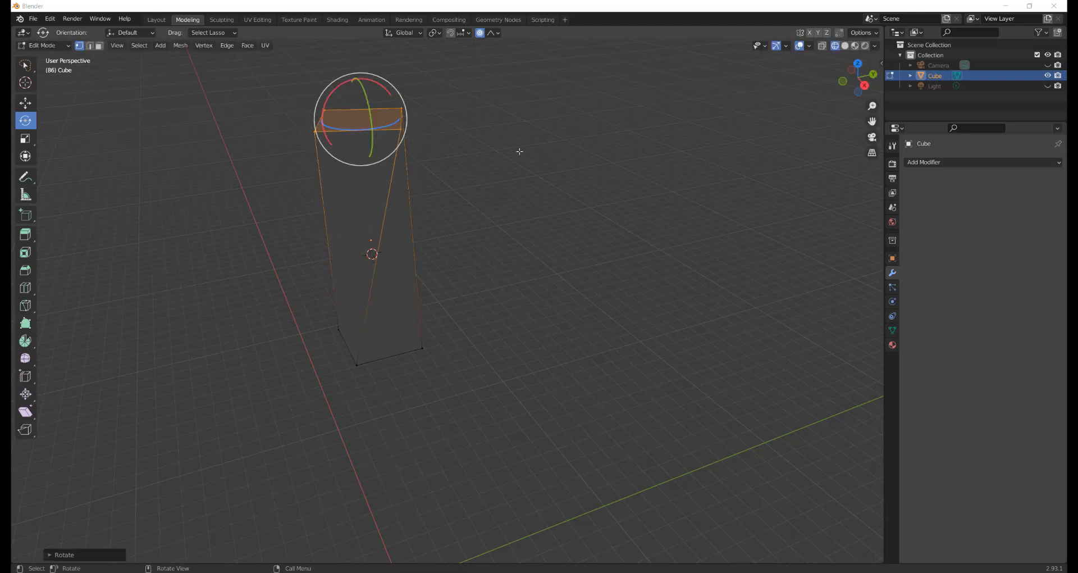
Step: Display the column in Solid viewport shading with X-ray off and view it from the front
{"action": "left_click", "coordinate": [845, 47]}
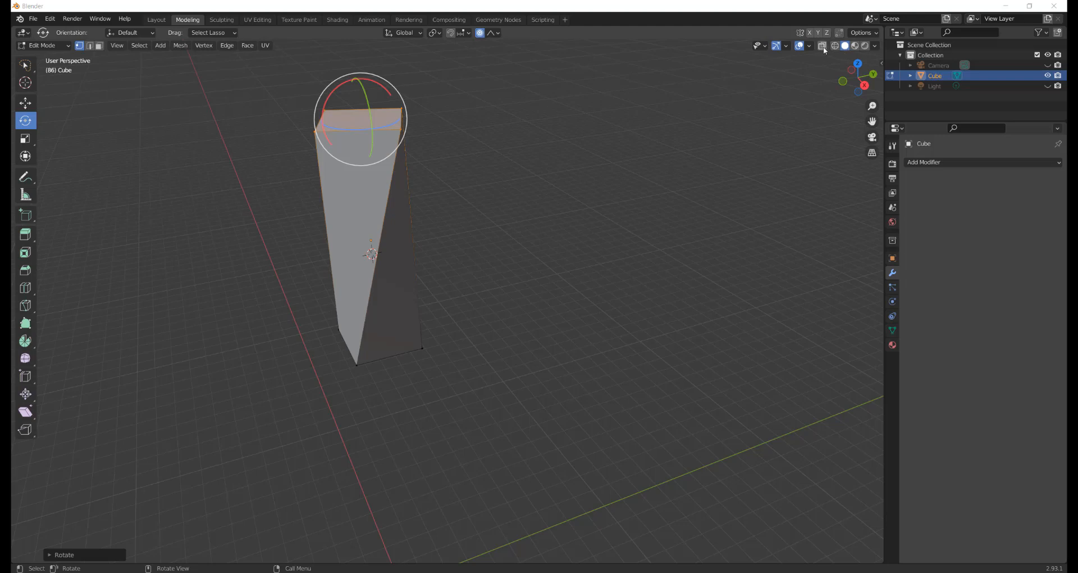
{"action": "left_click", "coordinate": [822, 47]}
{"action": "left_click", "coordinate": [823, 46]}
{"action": "middle_click_drag", "start_coordinate": [534, 221], "coordinate": [438, 180]}
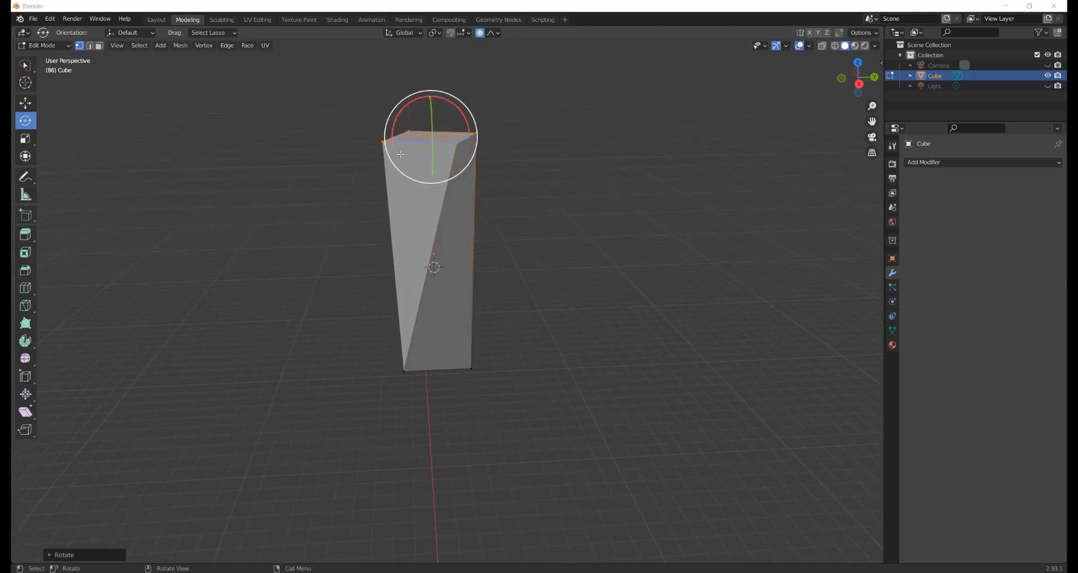
Step: Try rotating the top face further about Z, and undo the rotations applied to it
{"action": "left_click_drag", "start_coordinate": [435, 140], "coordinate": [354, 164]}
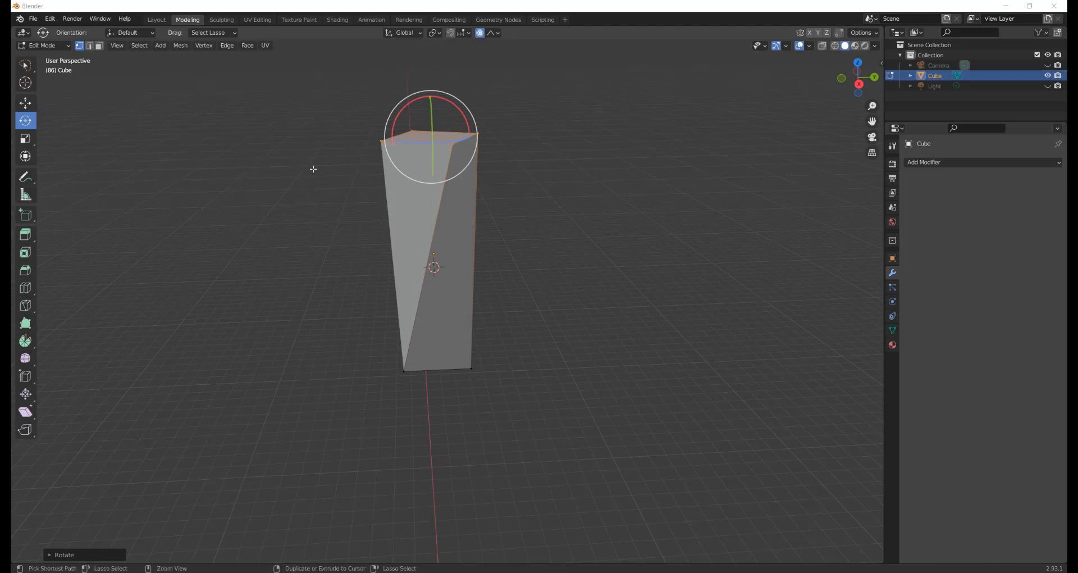
{"action": "key", "text": "ctrl+z"}
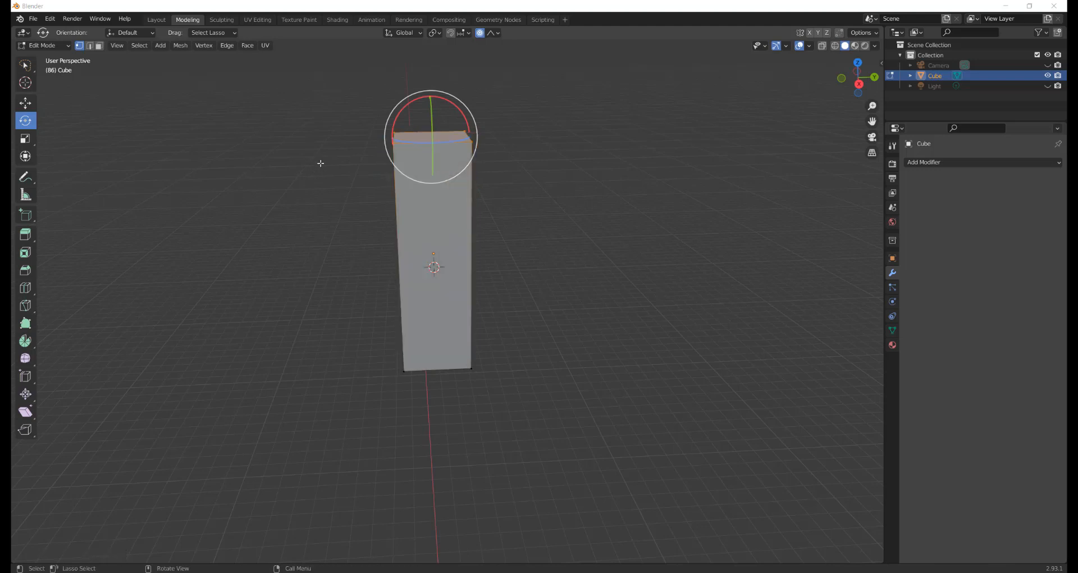
{"action": "left_click", "coordinate": [287, 115]}
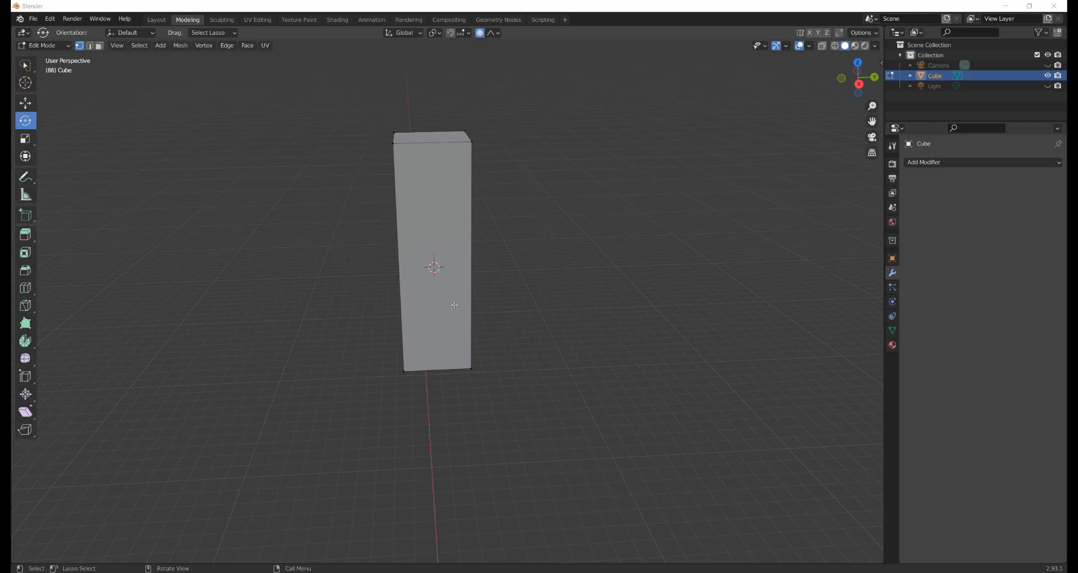
Step: Try adding single horizontal loop cuts at several heights of the column with the Loop Cut tool, and undo them all
{"action": "left_click", "coordinate": [26, 287]}
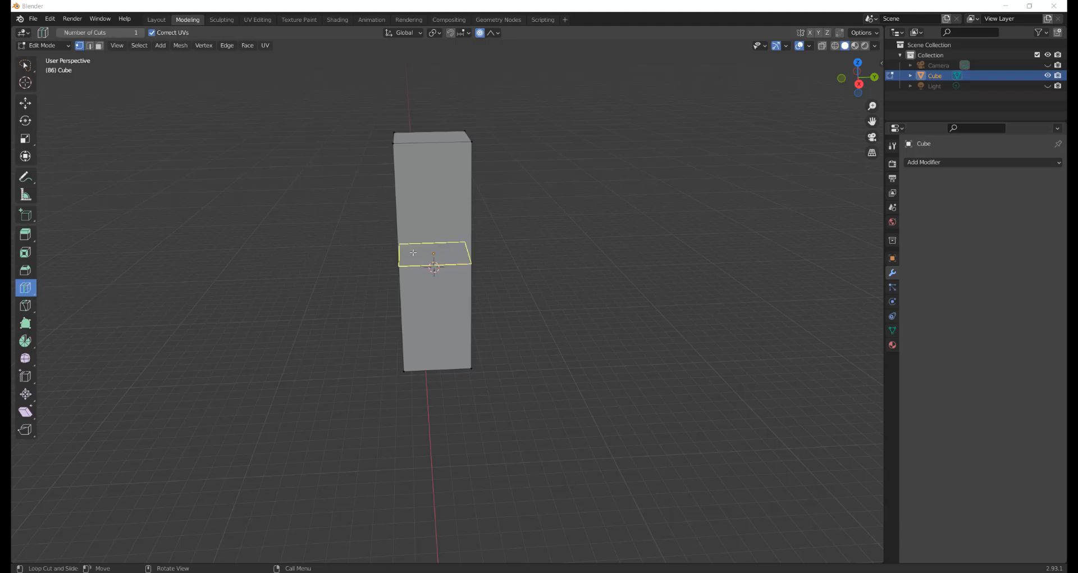
{"action": "left_click", "coordinate": [416, 254]}
{"action": "left_click", "coordinate": [412, 212]}
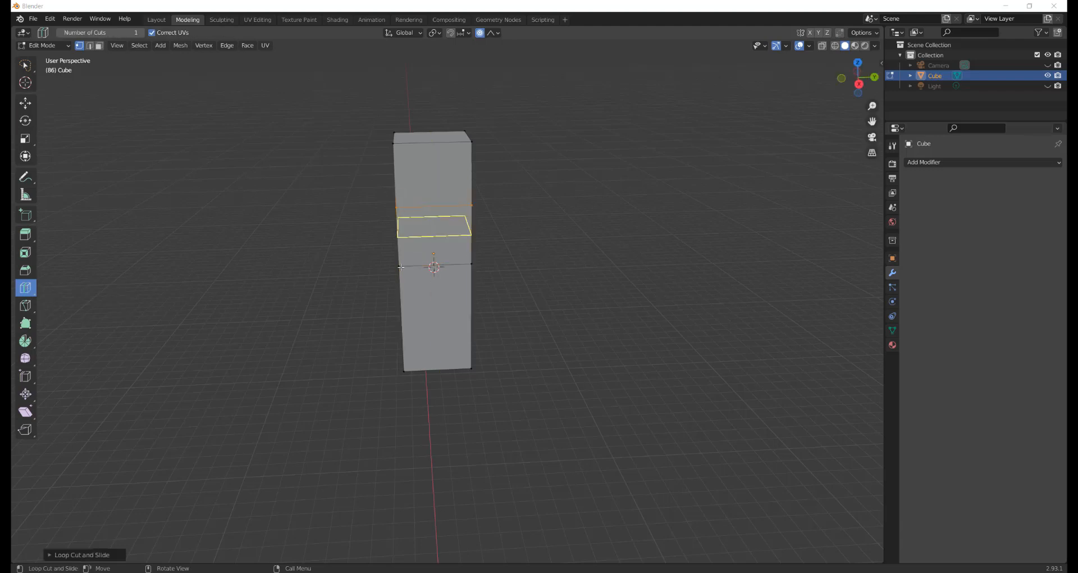
{"action": "left_click", "coordinate": [416, 317]}
{"action": "left_click", "coordinate": [412, 235]}
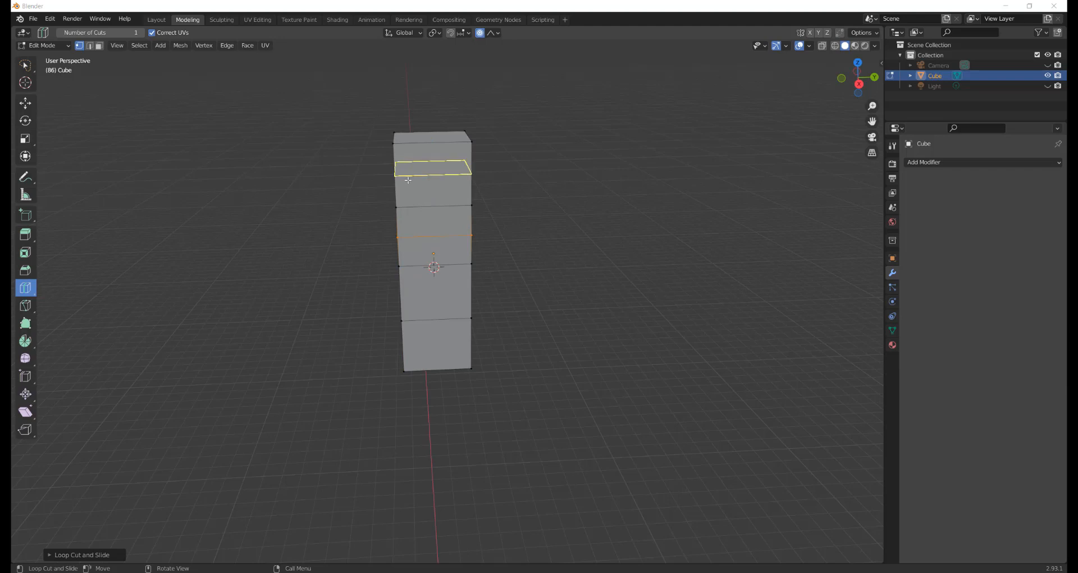
{"action": "left_click", "coordinate": [406, 179]}
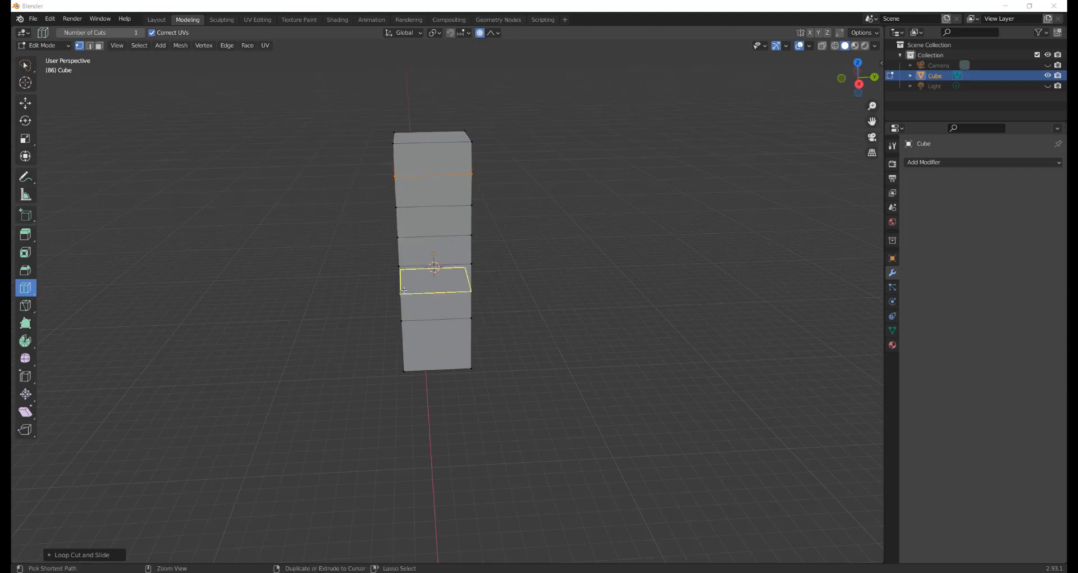
{"action": "key", "text": "ctrl+z"}
{"action": "key", "text": "ctrl+z"}
{"action": "key", "text": "ctrl+z"}
{"action": "key", "text": "ctrl+z"}
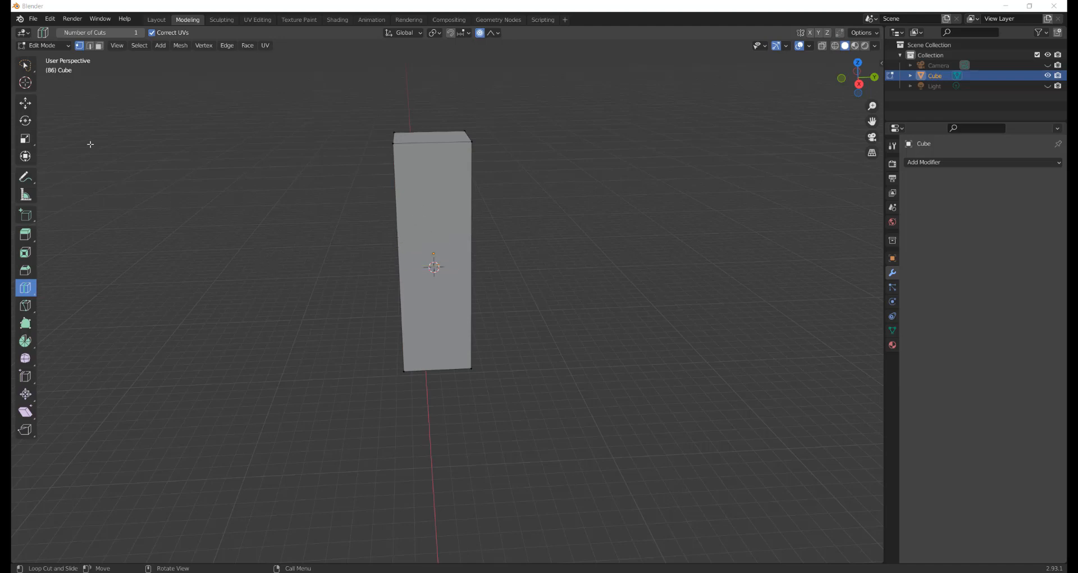
Step: Add five evenly spaced horizontal loop cuts around the column in one operation and slide them slightly upward
{"action": "key", "text": "w"}
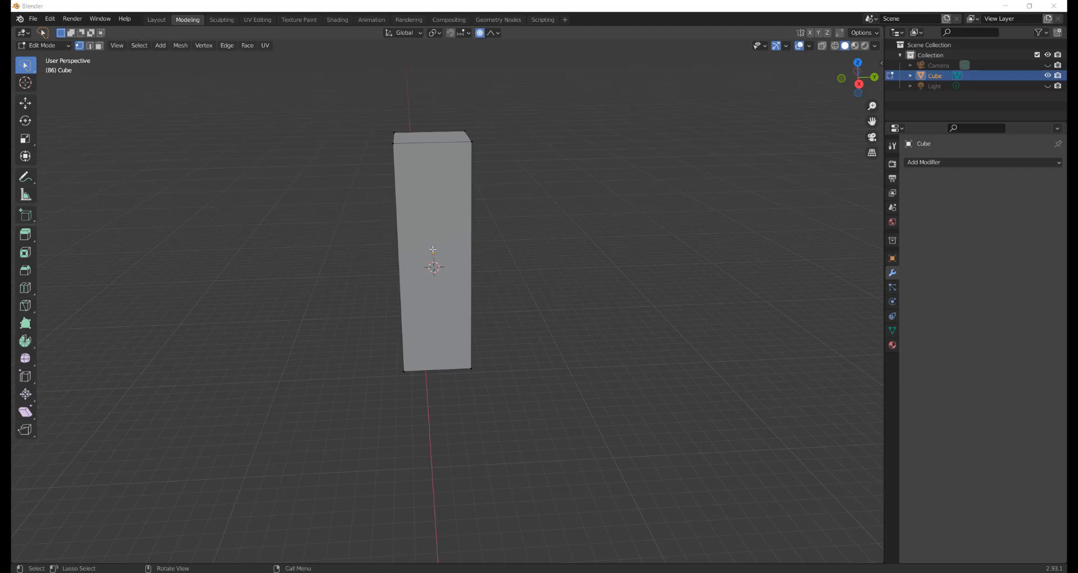
{"action": "key", "text": "ctrl+r"}
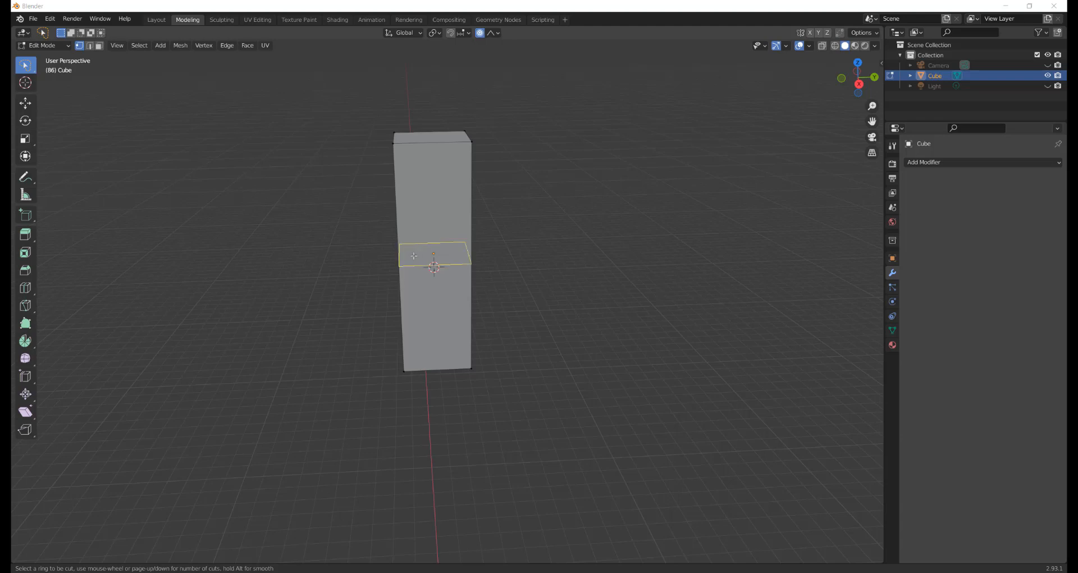
{"action": "scroll", "coordinate": [416, 255], "scroll_direction": "up", "scroll_amount": 2}
{"action": "scroll", "coordinate": [414, 256], "scroll_direction": "up", "scroll_amount": 1}
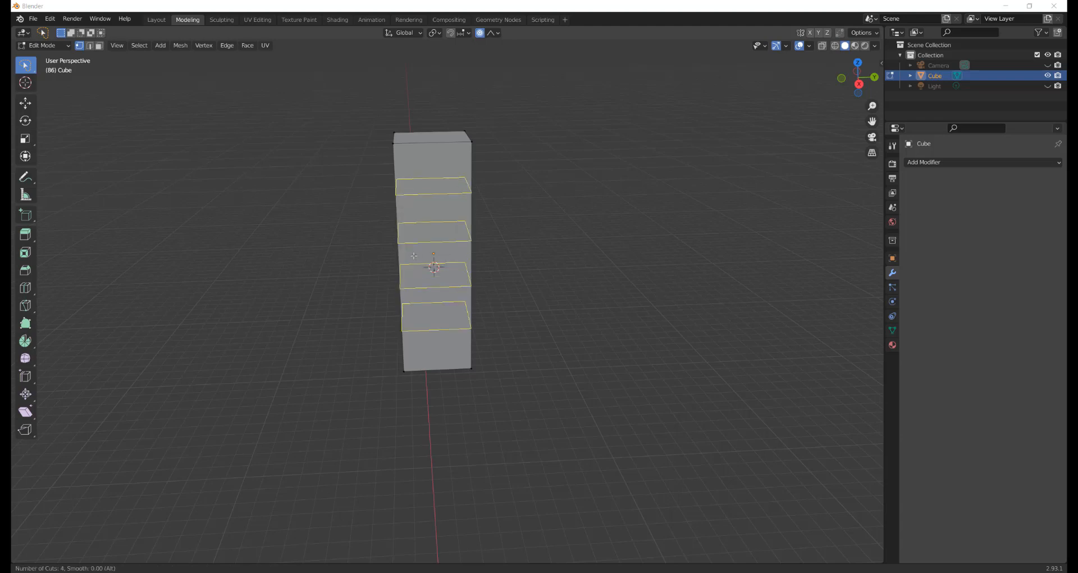
{"action": "scroll", "coordinate": [414, 256], "scroll_direction": "up", "scroll_amount": 1}
{"action": "left_click", "coordinate": [414, 256]}
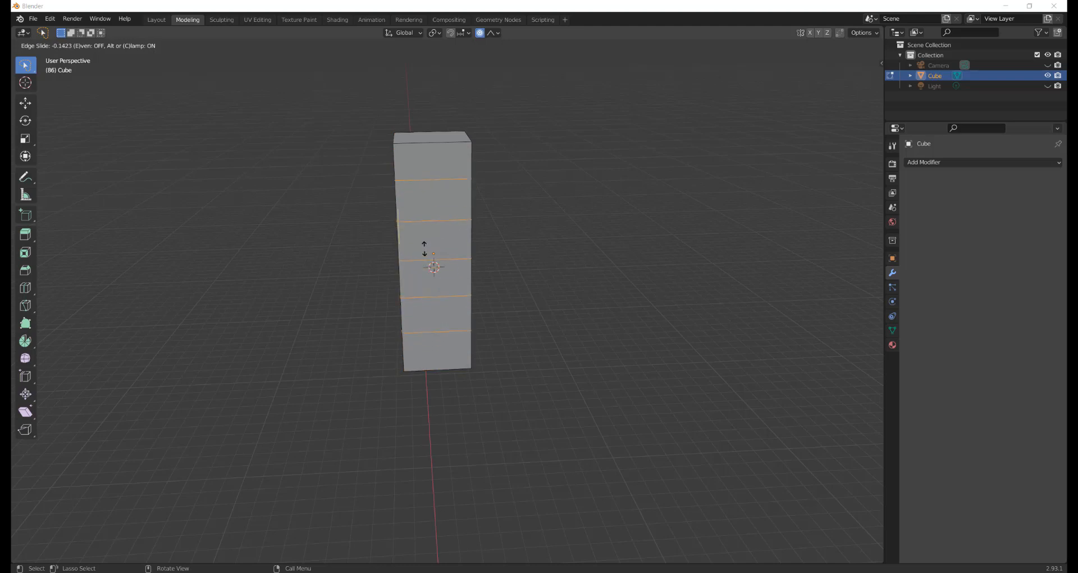
{"action": "left_click", "coordinate": [425, 248]}
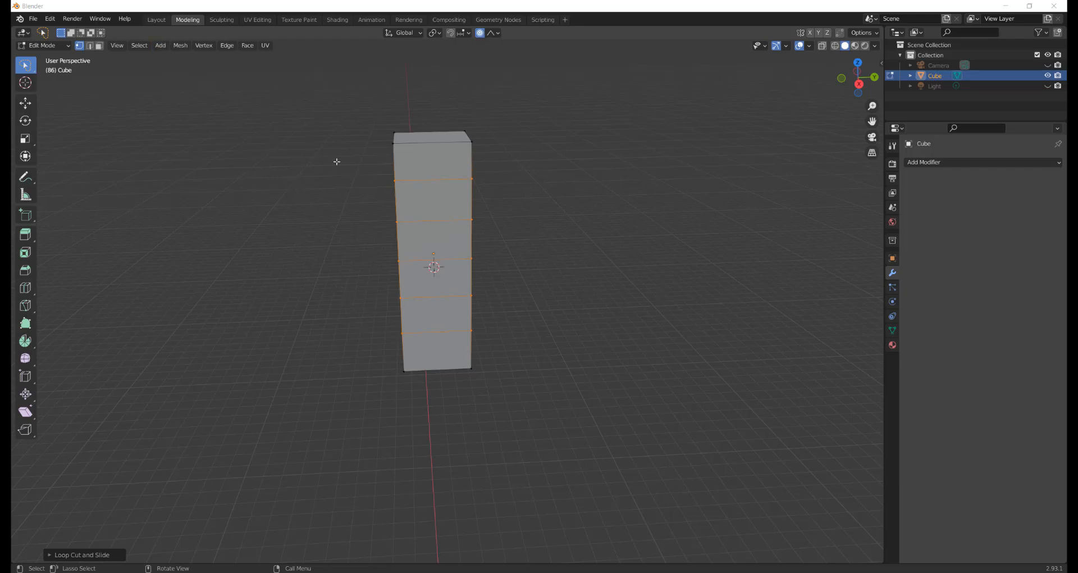
Step: Box-select the vertices of the column's top face and turn X-ray on
{"action": "left_click_drag", "start_coordinate": [371, 108], "coordinate": [526, 159]}
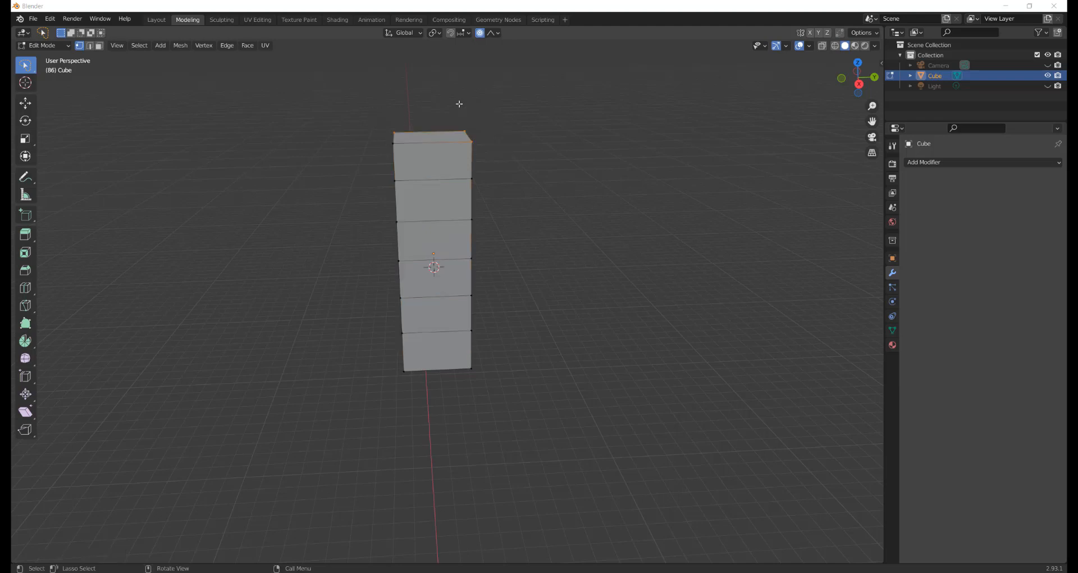
{"action": "left_click_drag", "start_coordinate": [385, 126], "coordinate": [499, 139]}
{"action": "left_click", "coordinate": [822, 46]}
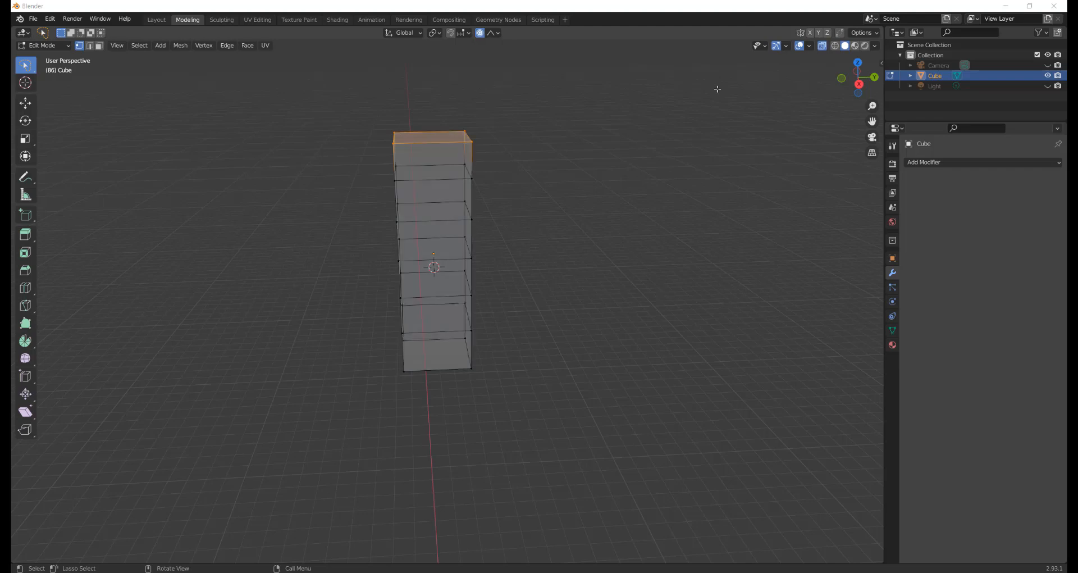
Step: In the right orthographic view, box-select the uppermost loop cut's vertices with X-ray on, and turn X-ray off
{"action": "left_click", "coordinate": [859, 84]}
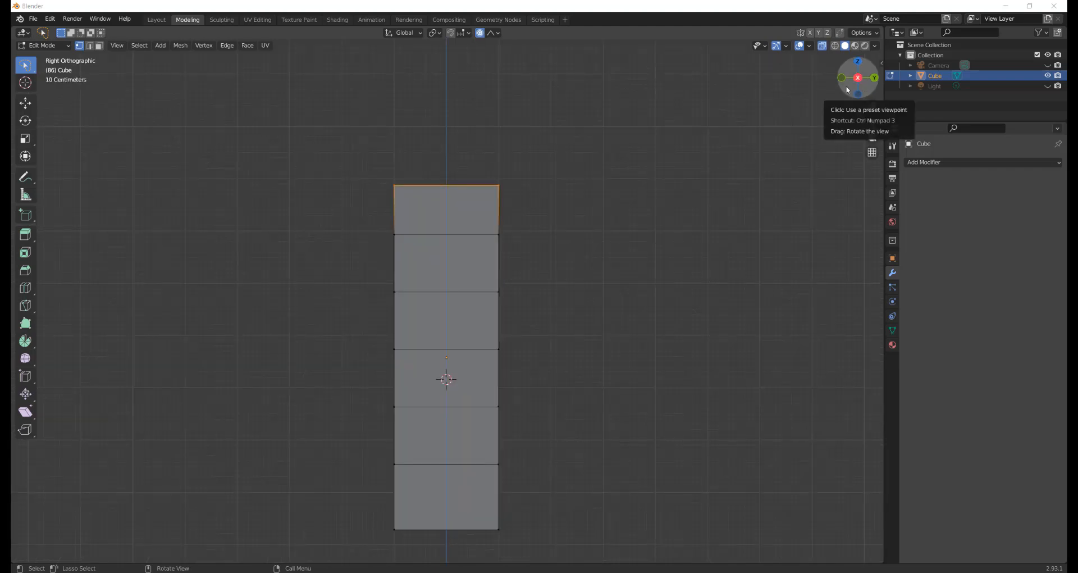
{"action": "mouse_move", "coordinate": [548, 231]}
{"action": "left_mouse_down"}
{"action": "mouse_move", "coordinate": [359, 228]}
{"action": "mouse_move", "coordinate": [548, 230]}
{"action": "left_mouse_up"}
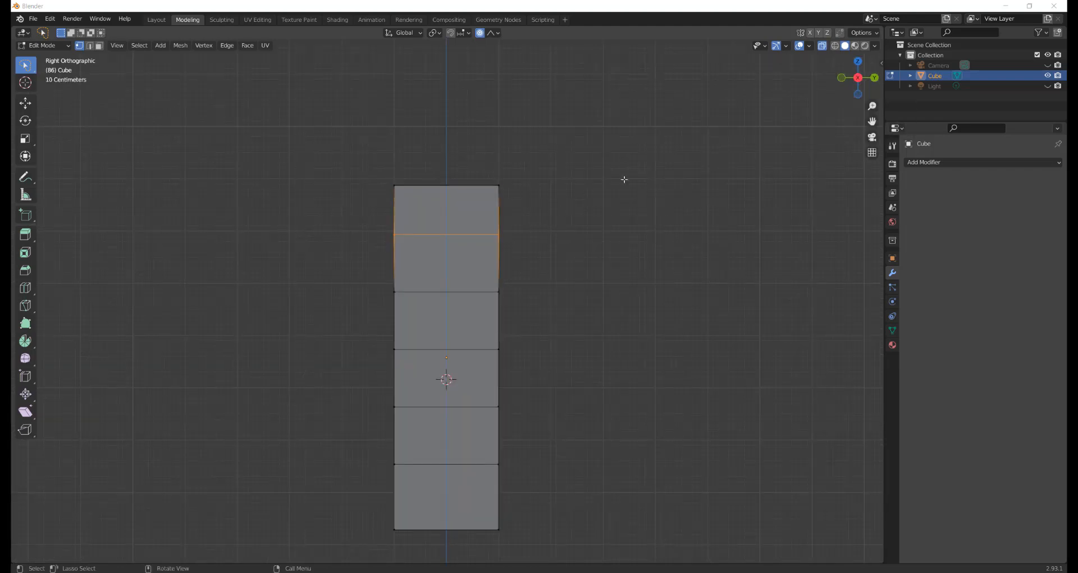
{"action": "left_click", "coordinate": [822, 46]}
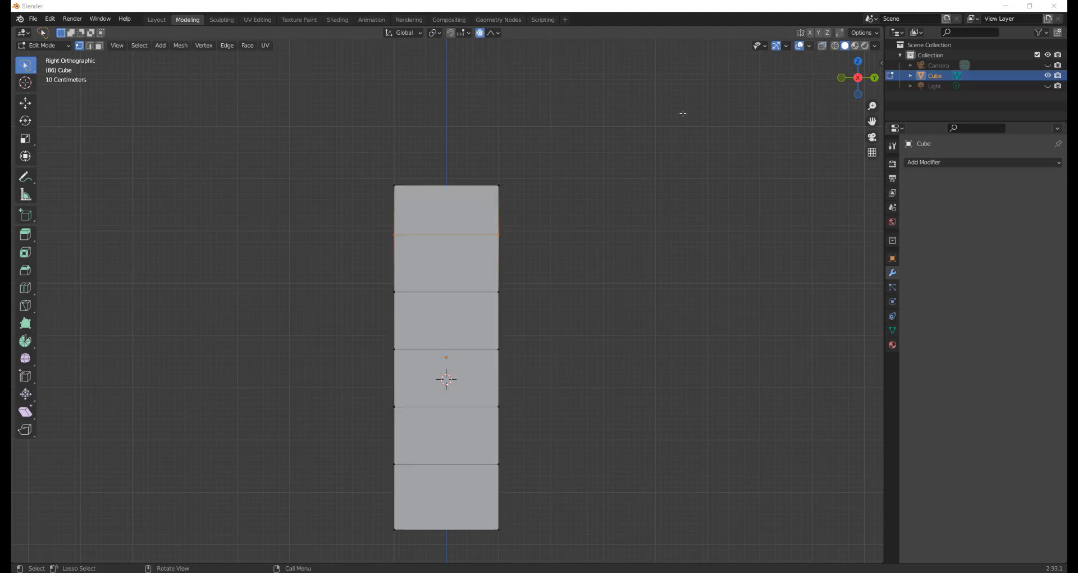
{"action": "middle_click_drag", "start_coordinate": [684, 113], "coordinate": [432, 206]}
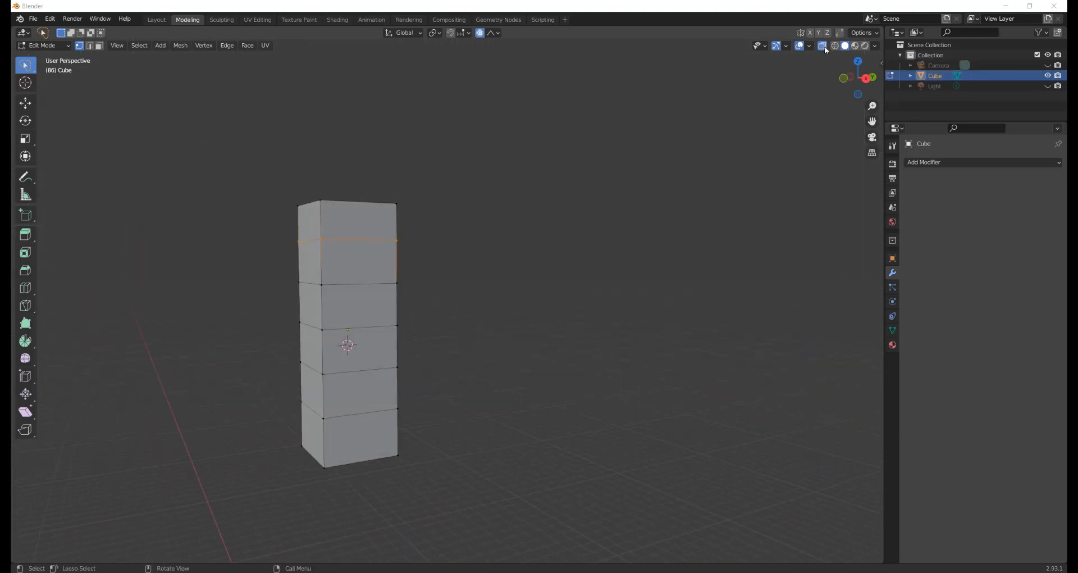
Step: Turn X-ray on and box-select the uppermost loop cut again from the right orthographic view, checking it in perspective
{"action": "left_click", "coordinate": [822, 46]}
{"action": "left_click", "coordinate": [867, 78]}
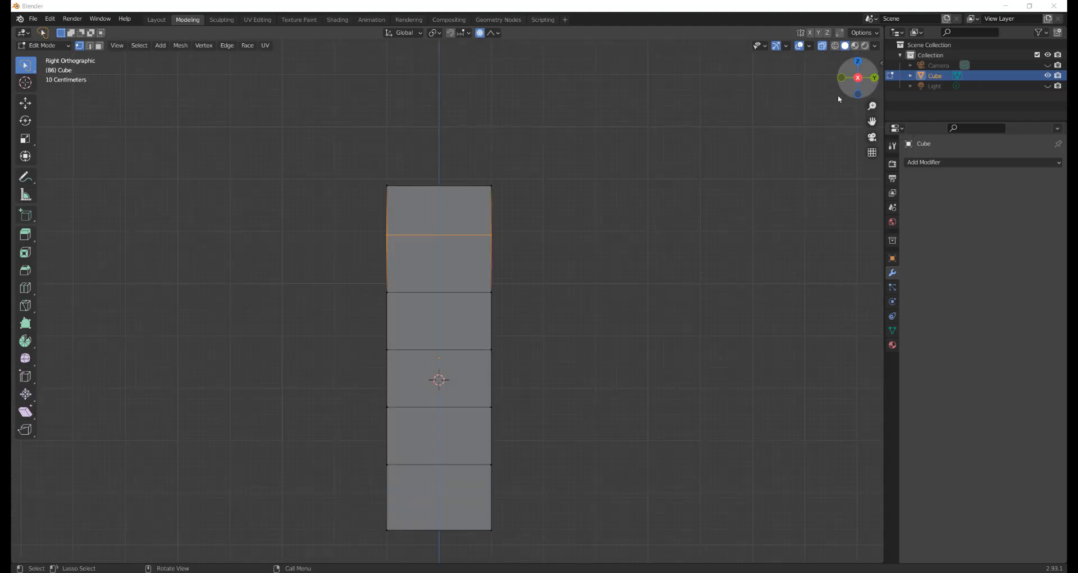
{"action": "mouse_move", "coordinate": [525, 216]}
{"action": "left_mouse_down"}
{"action": "mouse_move", "coordinate": [481, 241]}
{"action": "mouse_move", "coordinate": [565, 208]}
{"action": "left_mouse_up"}
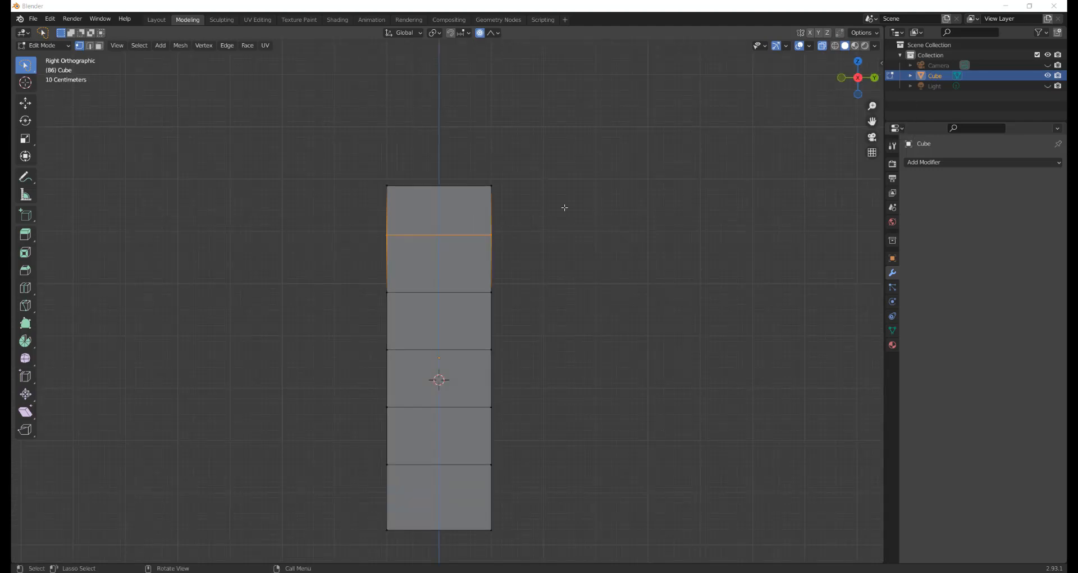
{"action": "middle_click_drag", "start_coordinate": [579, 145], "coordinate": [699, 175]}
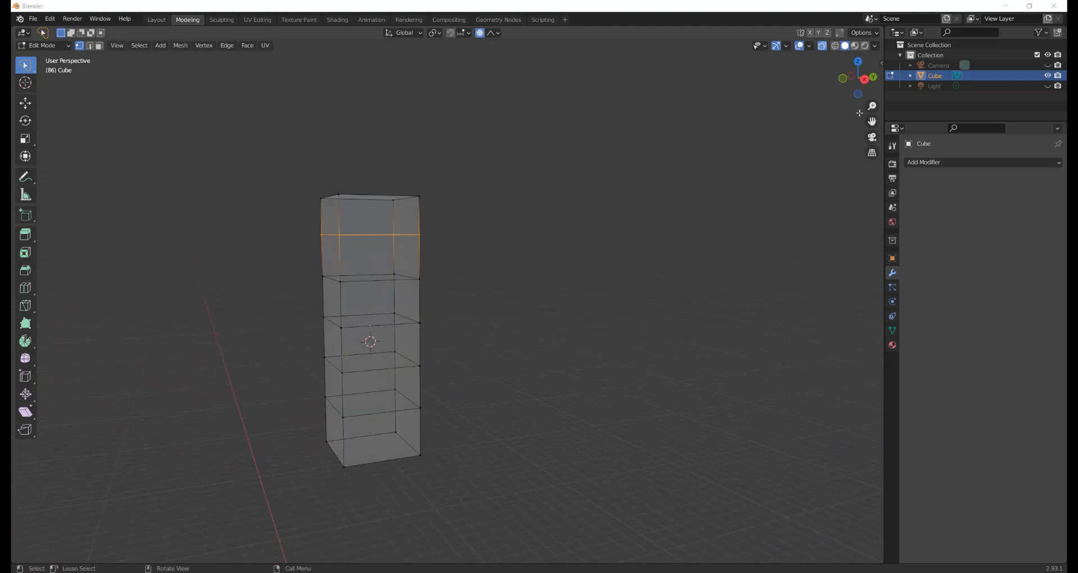
Step: Turn X-ray off and box-select only the visible vertices of the uppermost loop cut in the right orthographic view
{"action": "left_click", "coordinate": [864, 78]}
{"action": "left_click", "coordinate": [822, 46]}
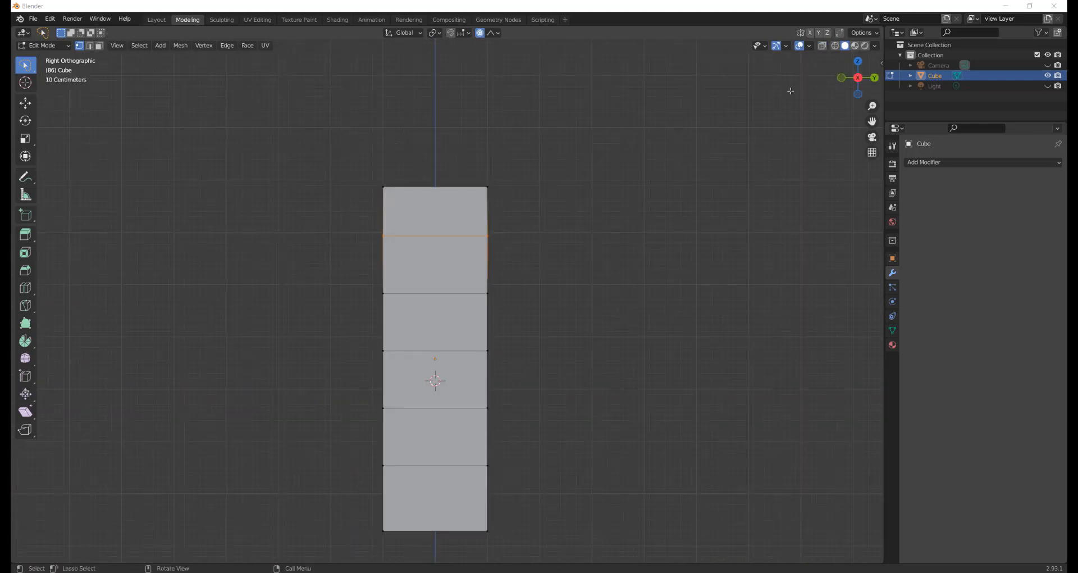
{"action": "left_click", "coordinate": [574, 229]}
{"action": "mouse_move", "coordinate": [549, 231]}
{"action": "left_mouse_down"}
{"action": "mouse_move", "coordinate": [348, 236]}
{"action": "mouse_move", "coordinate": [546, 245]}
{"action": "left_mouse_up"}
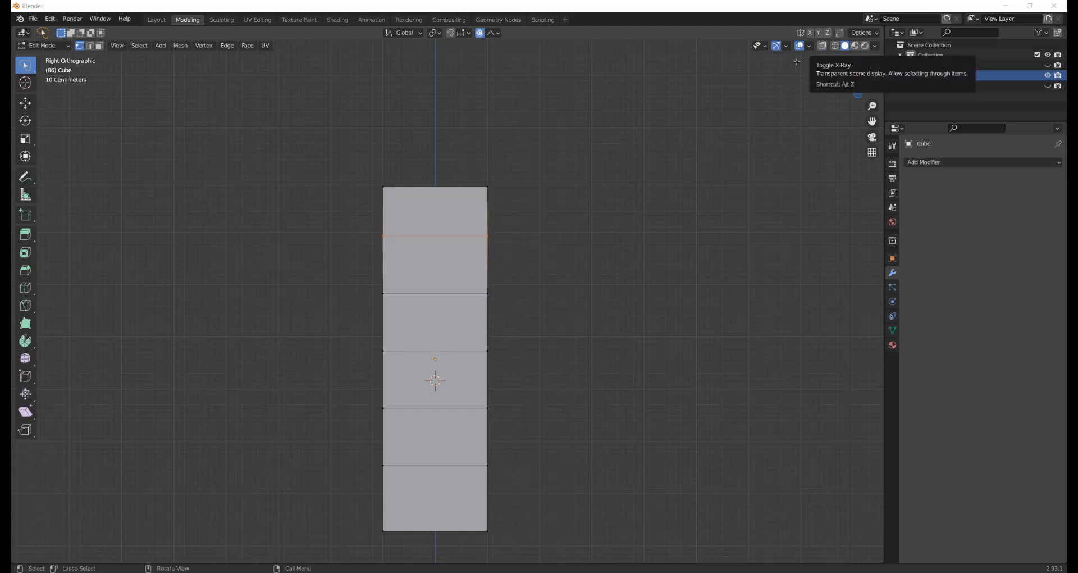
{"action": "middle_click_drag", "start_coordinate": [712, 164], "coordinate": [605, 221]}
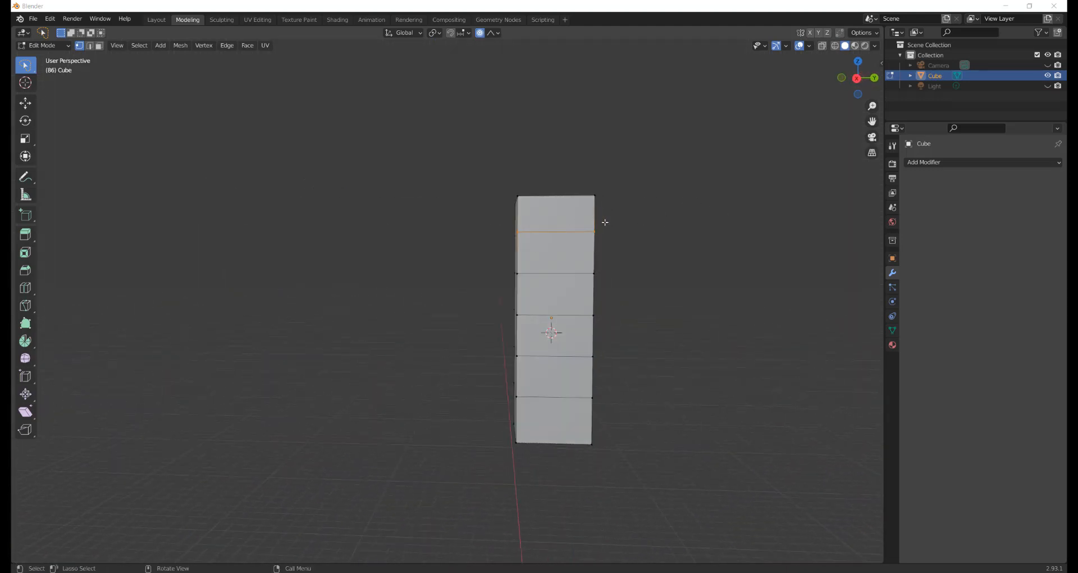
Step: Turn X-ray back on in the right orthographic view and select the uppermost loop cut through the whole mesh
{"action": "left_click", "coordinate": [857, 79]}
{"action": "left_click", "coordinate": [822, 46]}
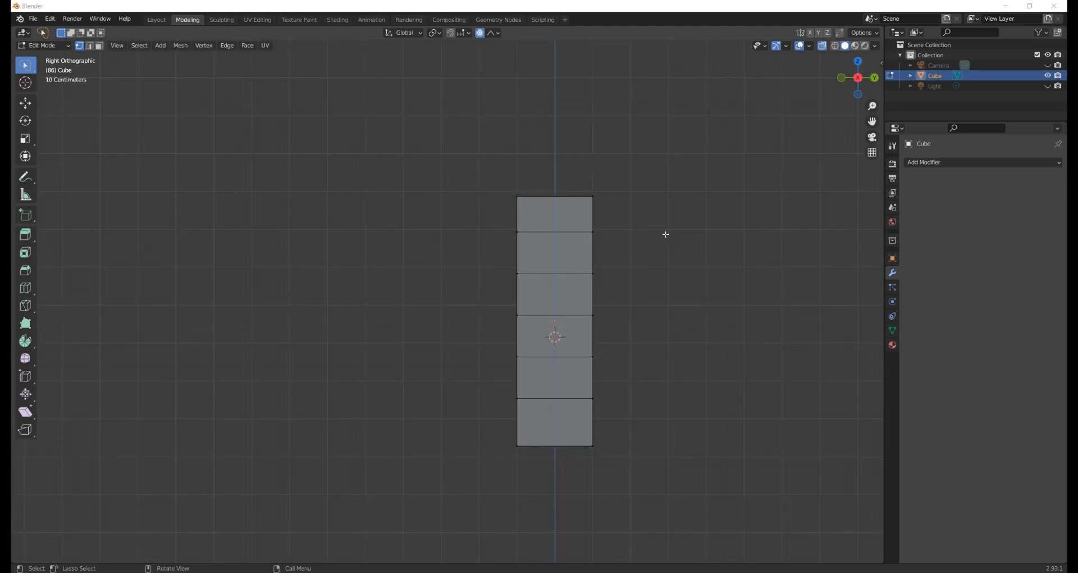
{"action": "mouse_move", "coordinate": [639, 226]}
{"action": "left_mouse_down"}
{"action": "mouse_move", "coordinate": [498, 228]}
{"action": "mouse_move", "coordinate": [634, 239]}
{"action": "mouse_move", "coordinate": [638, 227]}
{"action": "left_mouse_up"}
{"action": "middle_click_drag", "start_coordinate": [662, 206], "coordinate": [553, 268]}
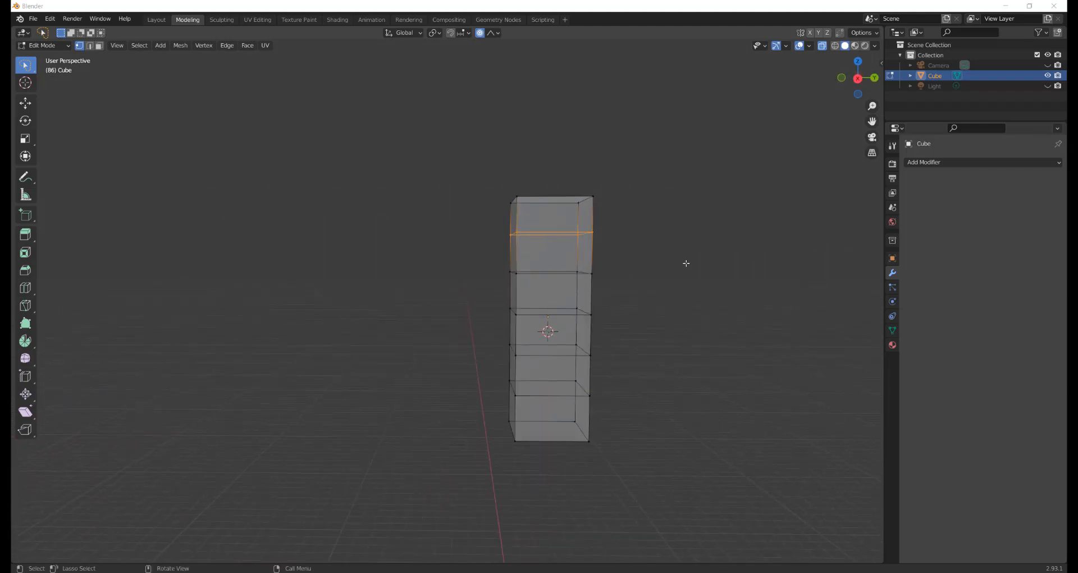
Step: Switch to the Layout workspace and examine the column and its origin point from several angles
{"action": "left_click", "coordinate": [162, 20]}
{"action": "middle_click_drag", "start_coordinate": [429, 211], "coordinate": [590, 284]}
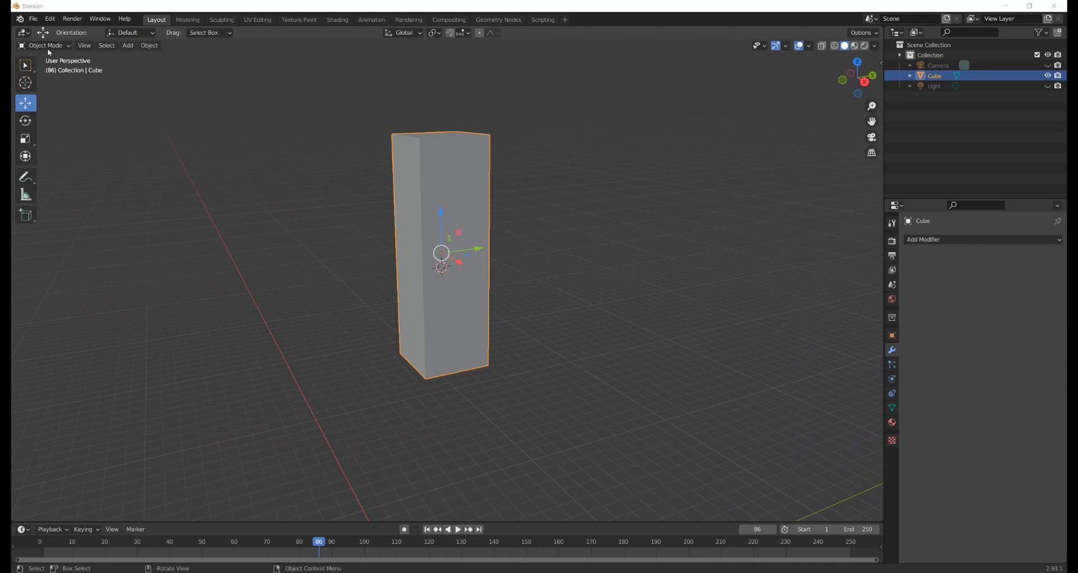
{"action": "middle_click_drag", "start_coordinate": [384, 242], "coordinate": [433, 272]}
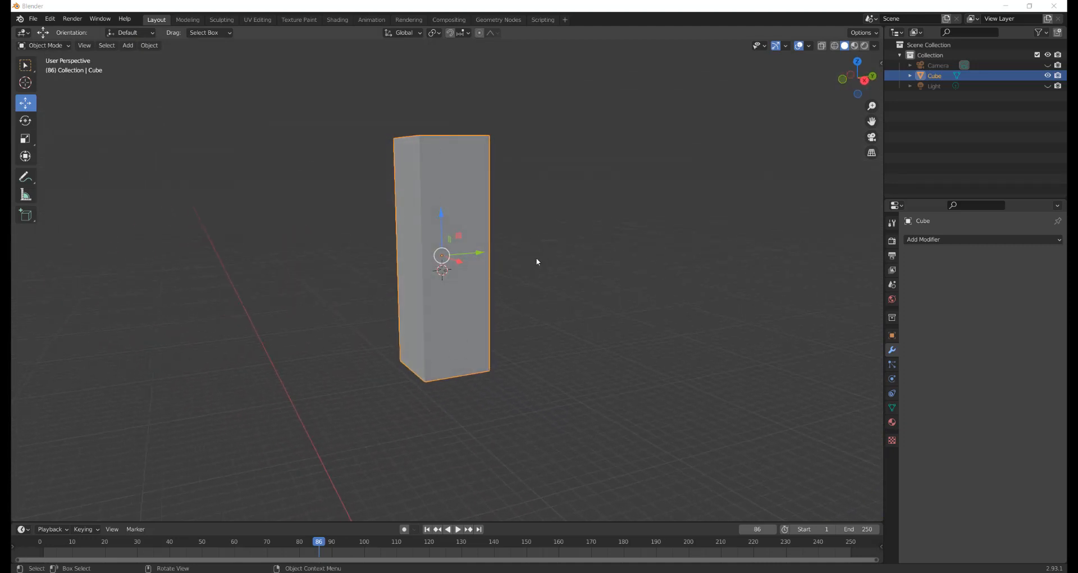
{"action": "middle_click_drag", "start_coordinate": [538, 262], "coordinate": [515, 228]}
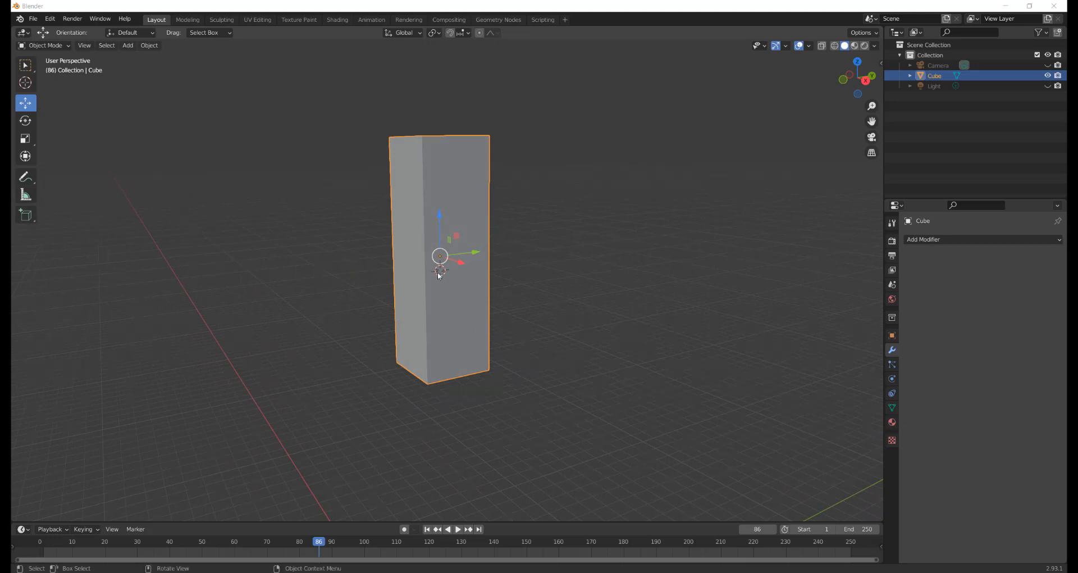
{"action": "middle_click_drag", "start_coordinate": [466, 237], "coordinate": [244, 150]}
Step: Return to the Modeling workspace and select the front edge of the column's top face in edge select mode
{"action": "left_click", "coordinate": [188, 20]}
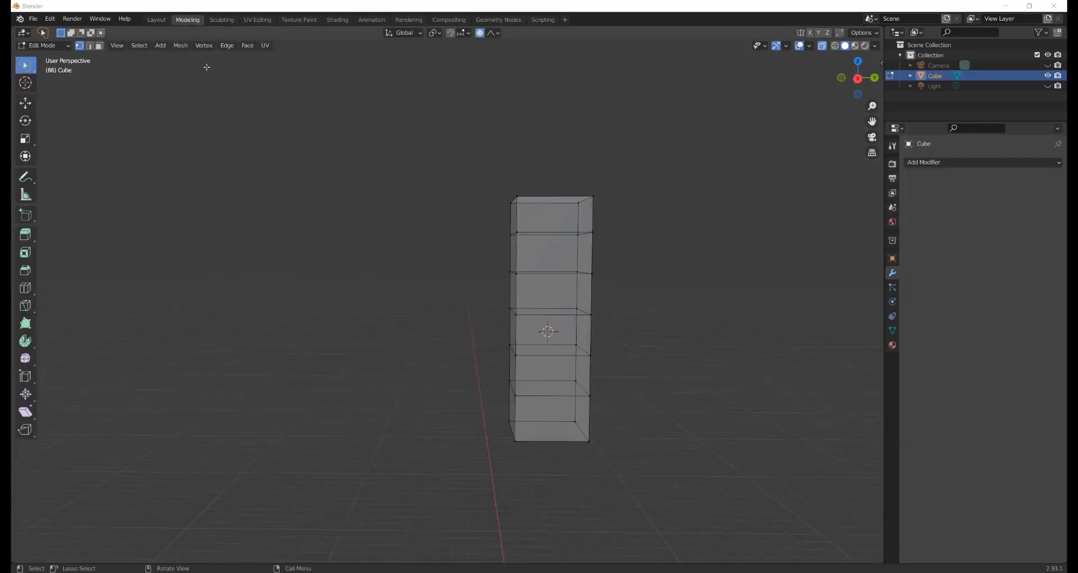
{"action": "middle_click_drag", "start_coordinate": [553, 163], "coordinate": [563, 193]}
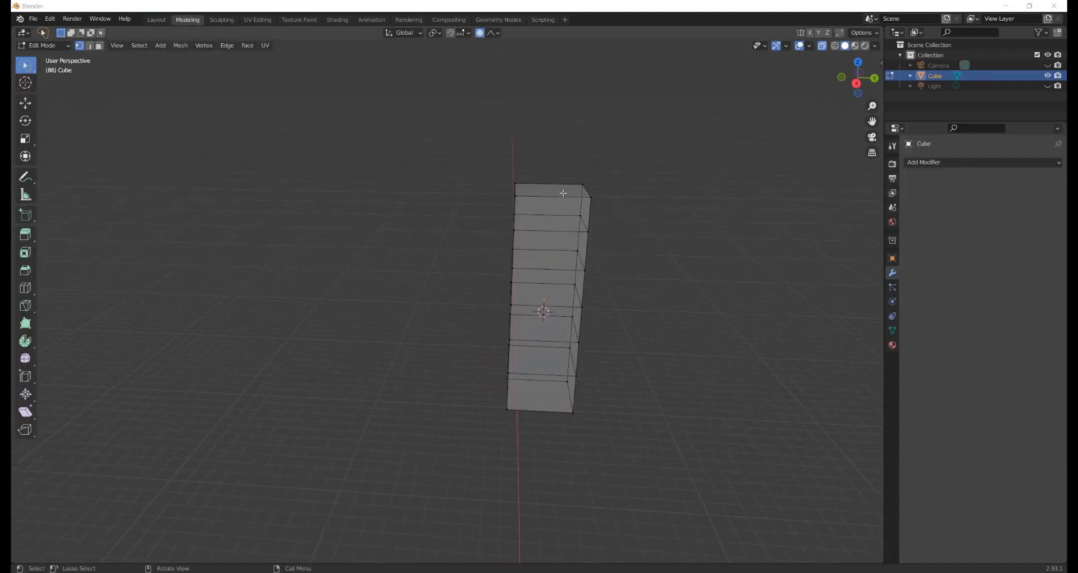
{"action": "left_click", "coordinate": [91, 46]}
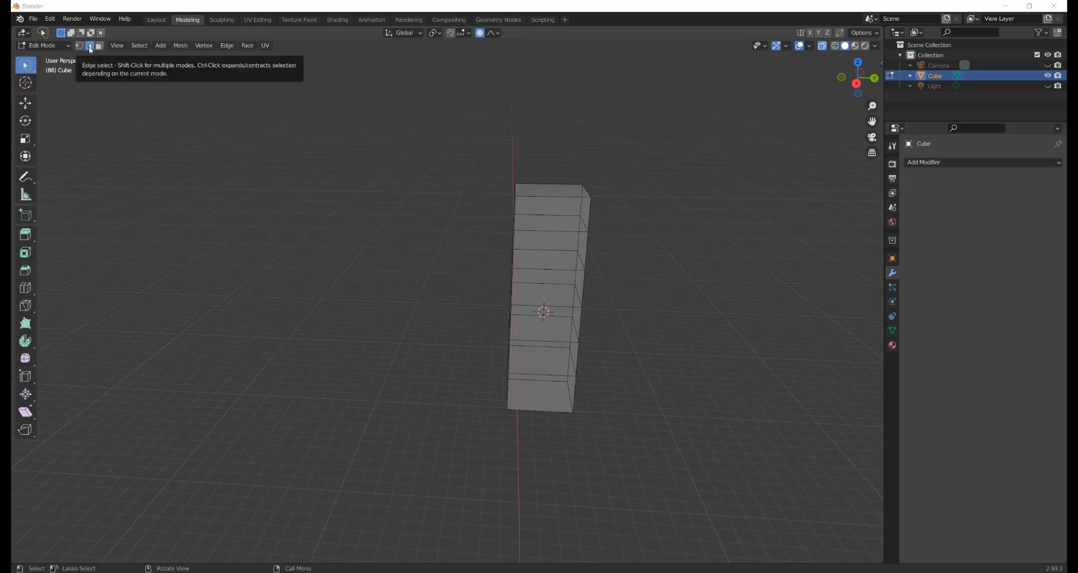
{"action": "left_click", "coordinate": [562, 196], "text": "alt"}
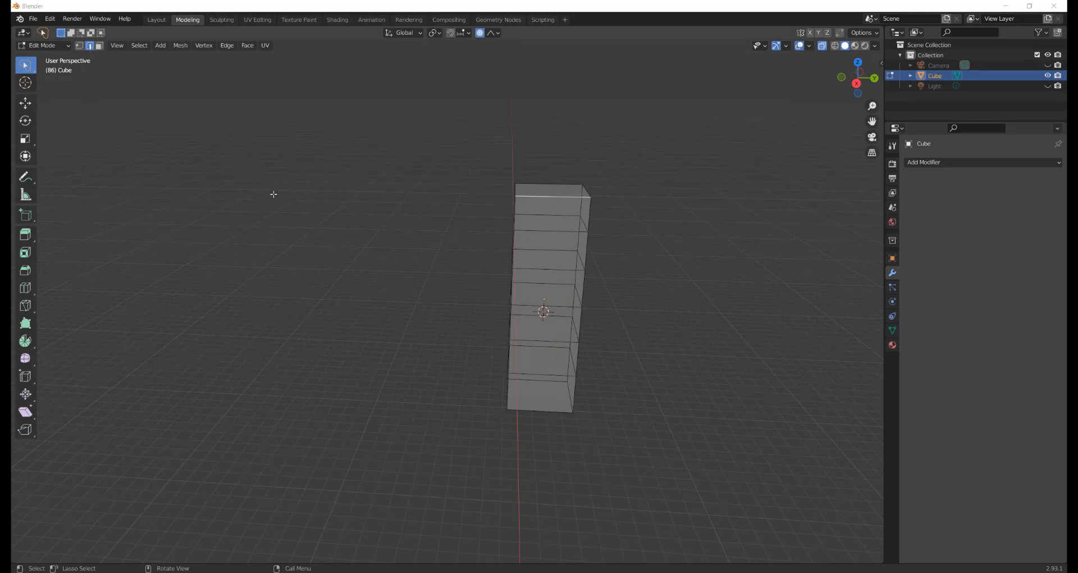
Step: Snap the 3D cursor to the selected top edge and switch to the Layout workspace
{"action": "middle_click_drag", "start_coordinate": [272, 191], "coordinate": [363, 163]}
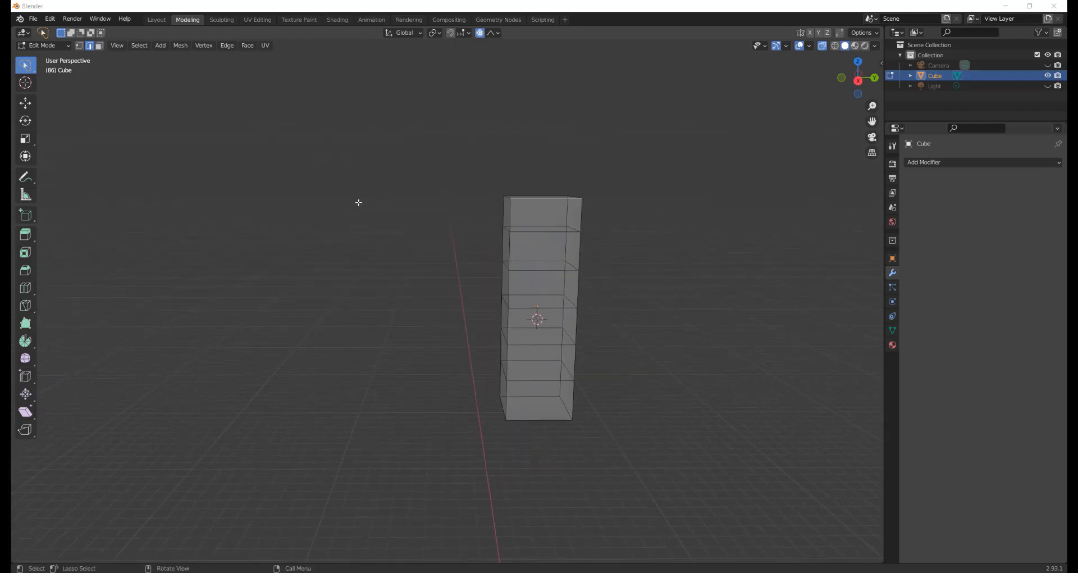
{"action": "key", "text": "shift+s"}
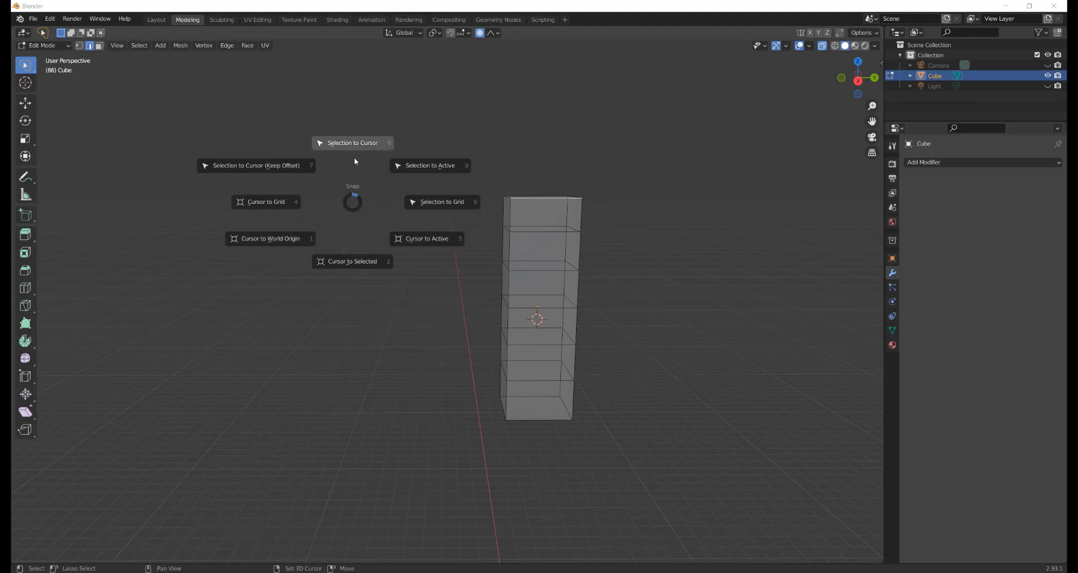
{"action": "left_click", "coordinate": [352, 263]}
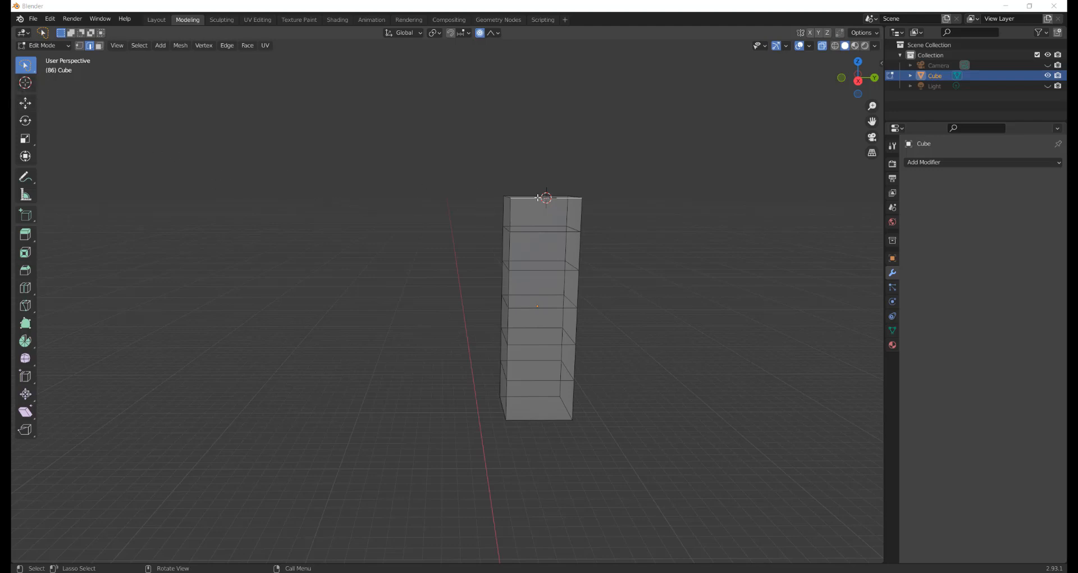
{"action": "left_click", "coordinate": [156, 20]}
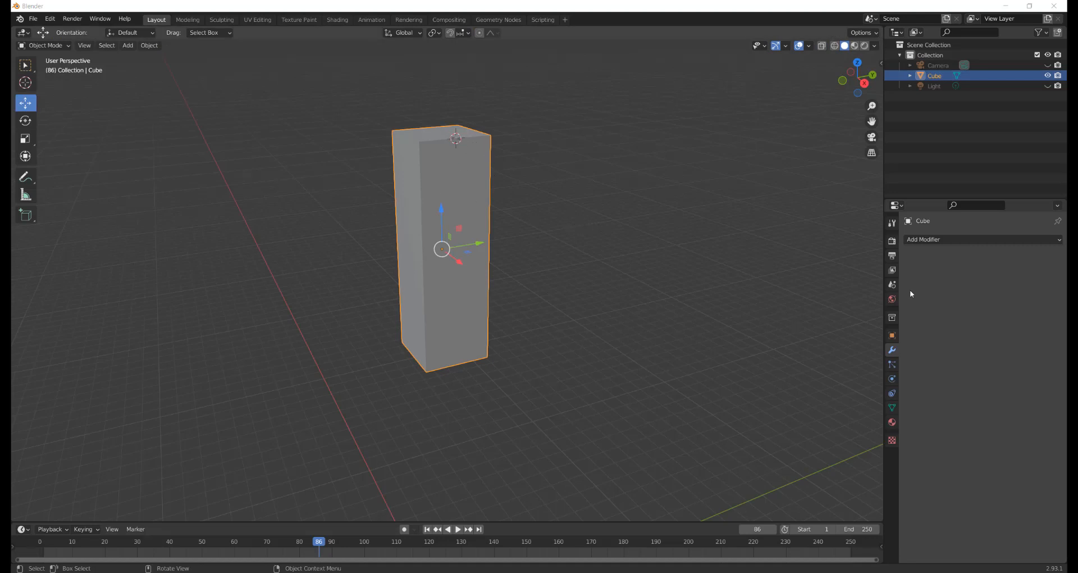
Step: Add a Simple Deform modifier to the column and set its twist axis to Z
{"action": "left_click", "coordinate": [1048, 241]}
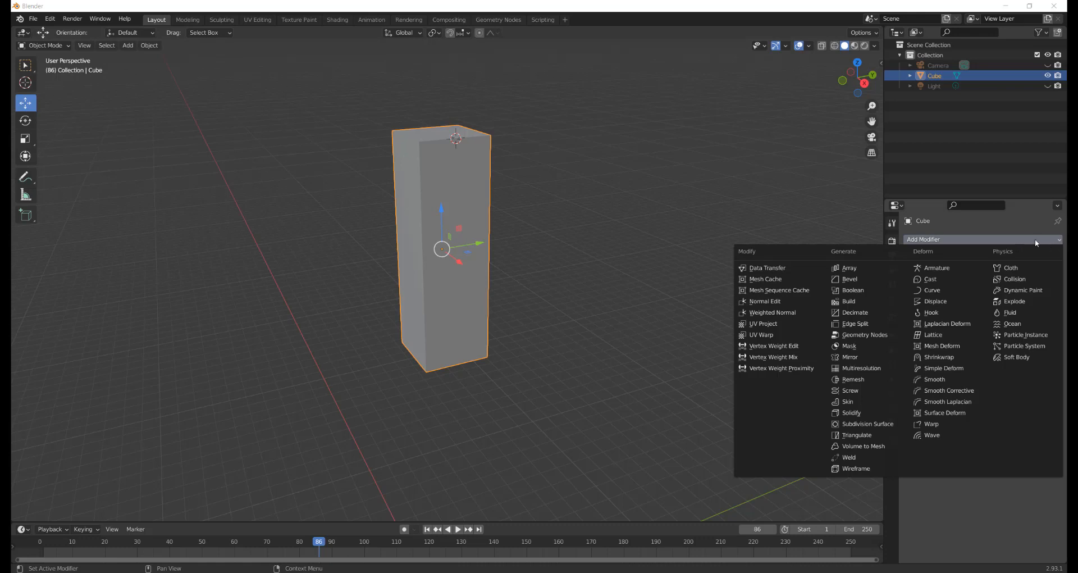
{"action": "left_click", "coordinate": [719, 296]}
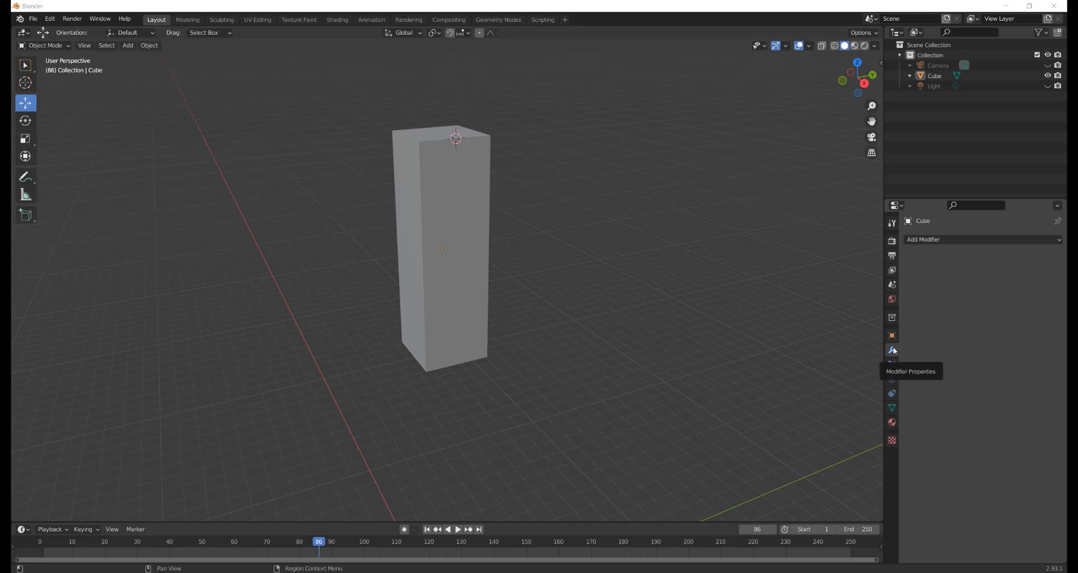
{"action": "left_click", "coordinate": [1050, 242]}
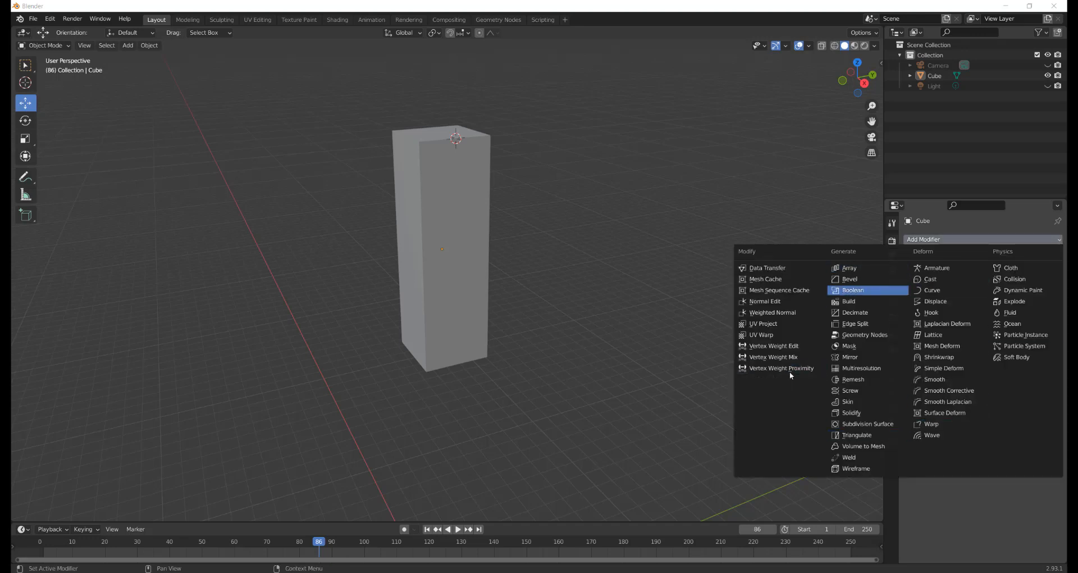
{"action": "left_click", "coordinate": [954, 372]}
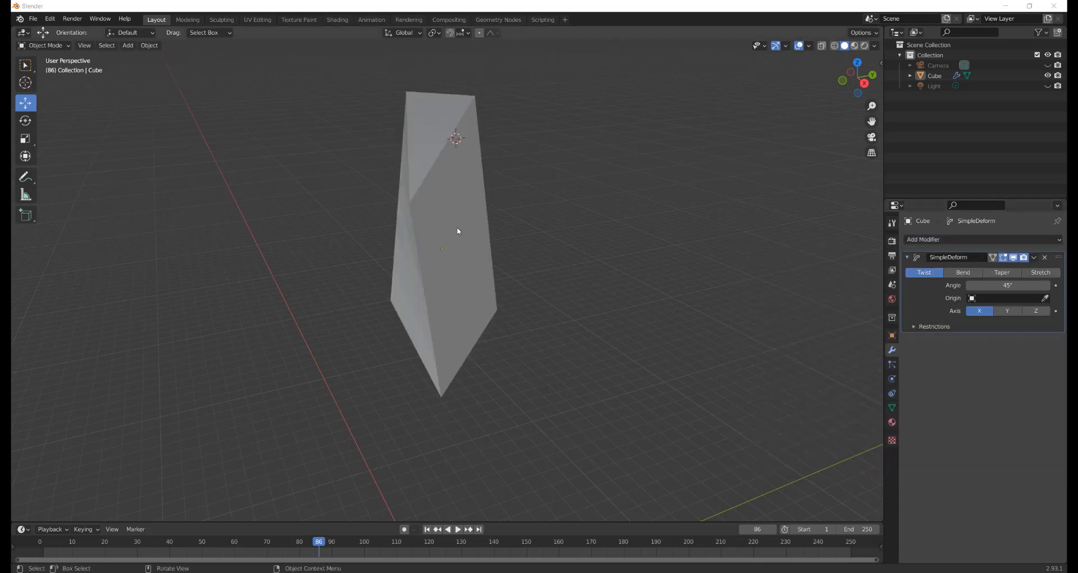
{"action": "left_click", "coordinate": [1007, 311]}
{"action": "left_click", "coordinate": [1037, 311]}
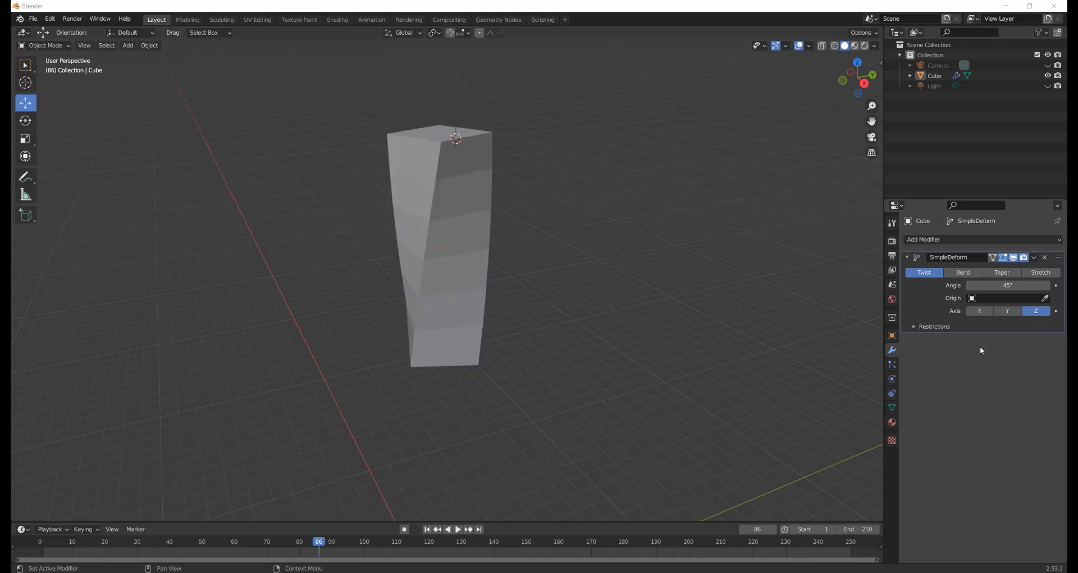
{"action": "middle_click_drag", "start_coordinate": [851, 339], "coordinate": [564, 302]}
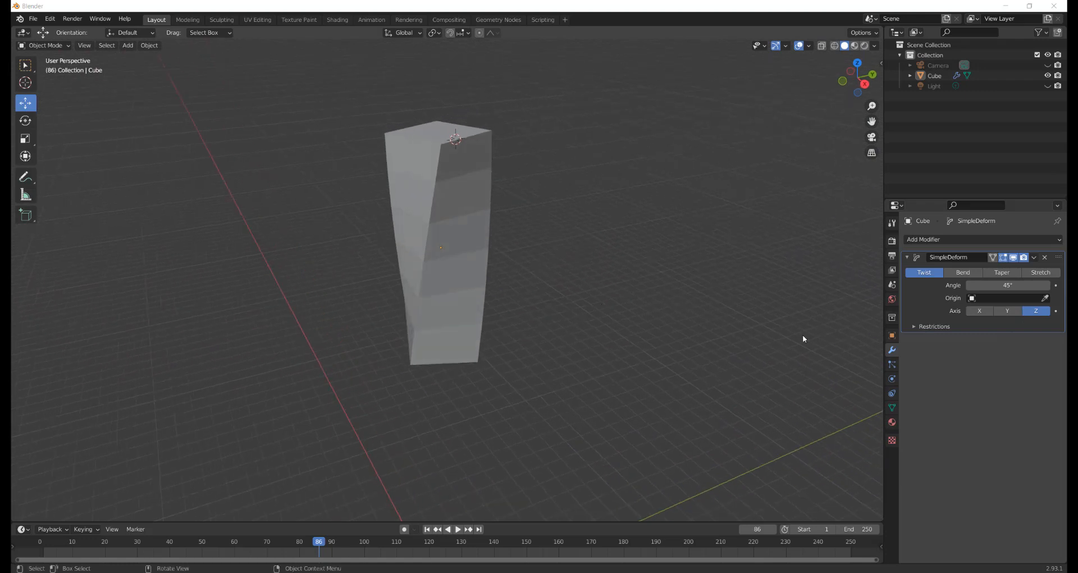
Step: Try a 360° twist on the column, and settle on a Simple Deform angle of 243°
{"action": "left_click_drag", "start_coordinate": [989, 285], "coordinate": [1070, 285]}
{"action": "middle_click_drag", "start_coordinate": [464, 245], "coordinate": [410, 163]}
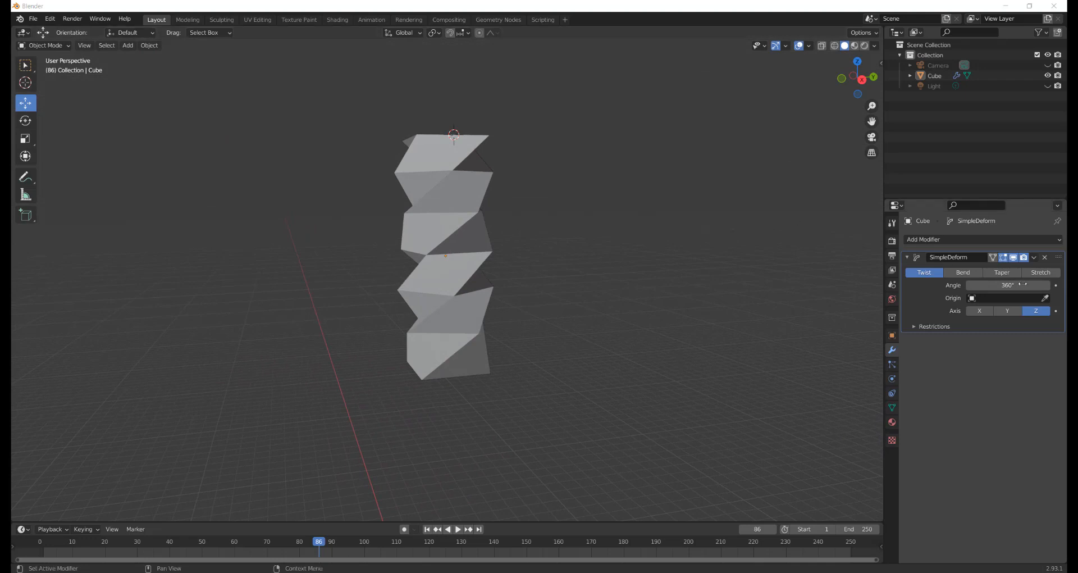
{"action": "left_click_drag", "start_coordinate": [1008, 285], "coordinate": [966, 285]}
{"action": "middle_click_drag", "start_coordinate": [879, 318], "coordinate": [595, 149]}
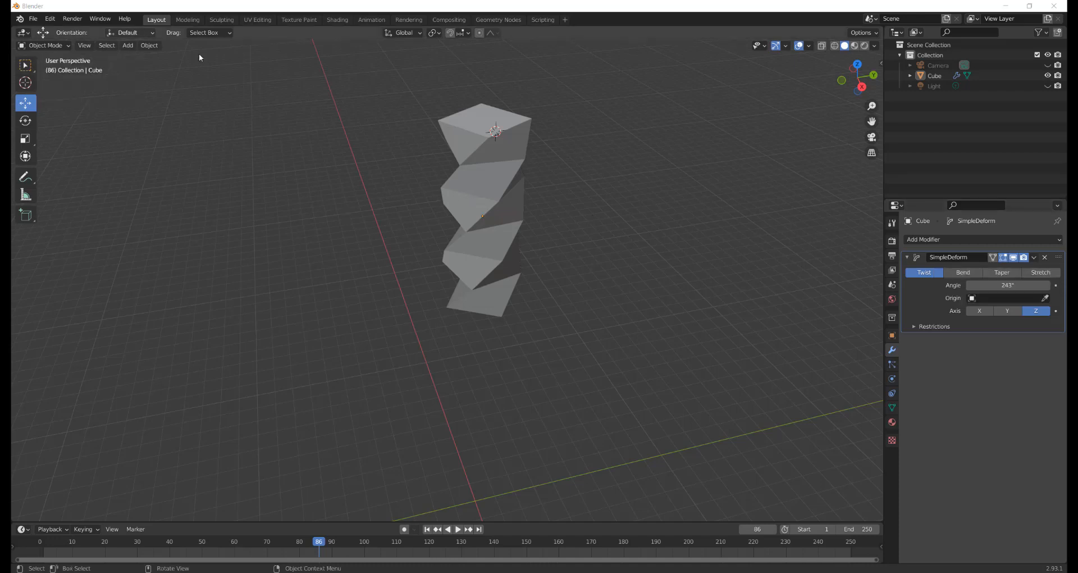
Step: Move the twisted column away from the 3D cursor and add a plane mesh at the cursor
{"action": "left_click", "coordinate": [504, 174]}
{"action": "left_click_drag", "start_coordinate": [515, 211], "coordinate": [247, 253]}
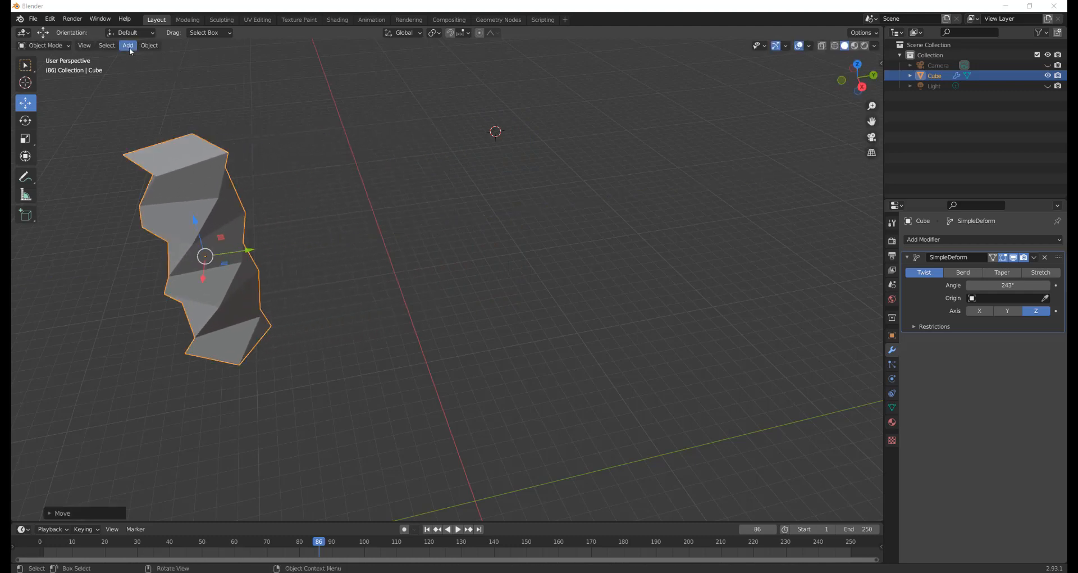
{"action": "left_click", "coordinate": [129, 49]}
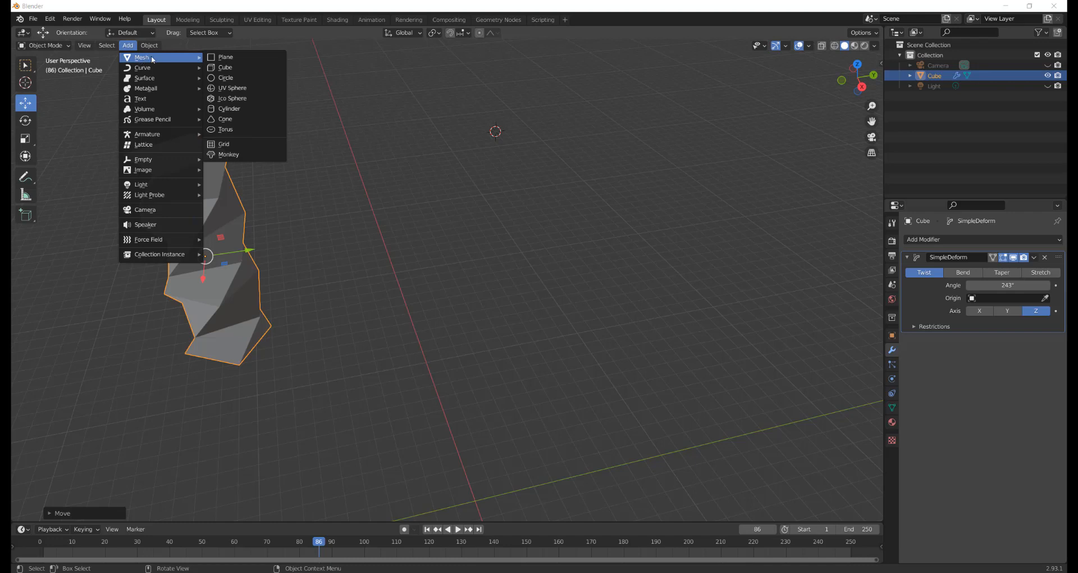
{"action": "left_click", "coordinate": [227, 58]}
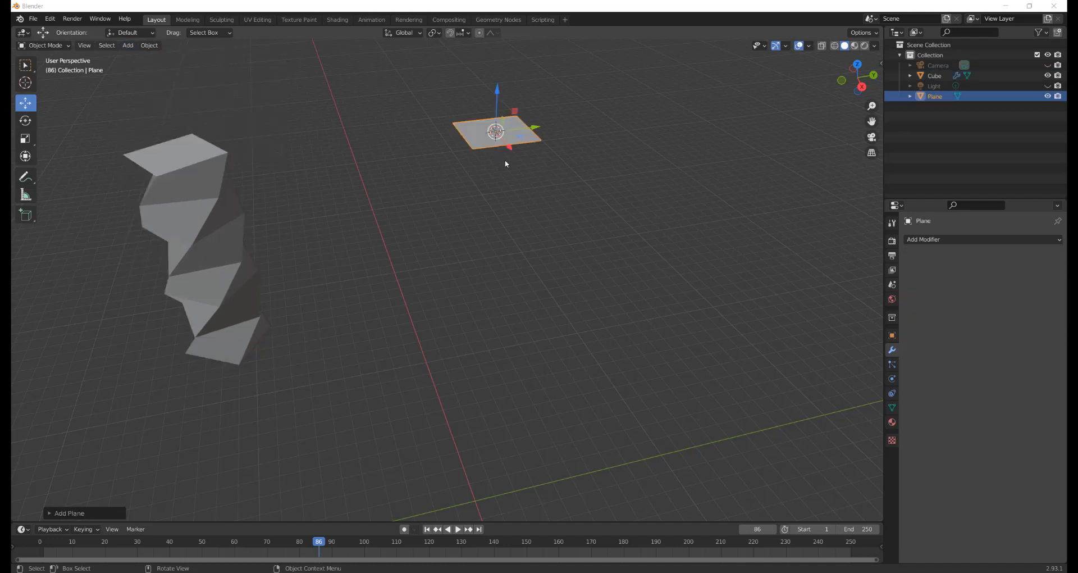
Step: Move the plane down beside the column and snap the 3D cursor to the world origin
{"action": "left_click_drag", "start_coordinate": [536, 129], "coordinate": [566, 371]}
{"action": "middle_click_drag", "start_coordinate": [565, 370], "coordinate": [552, 294]}
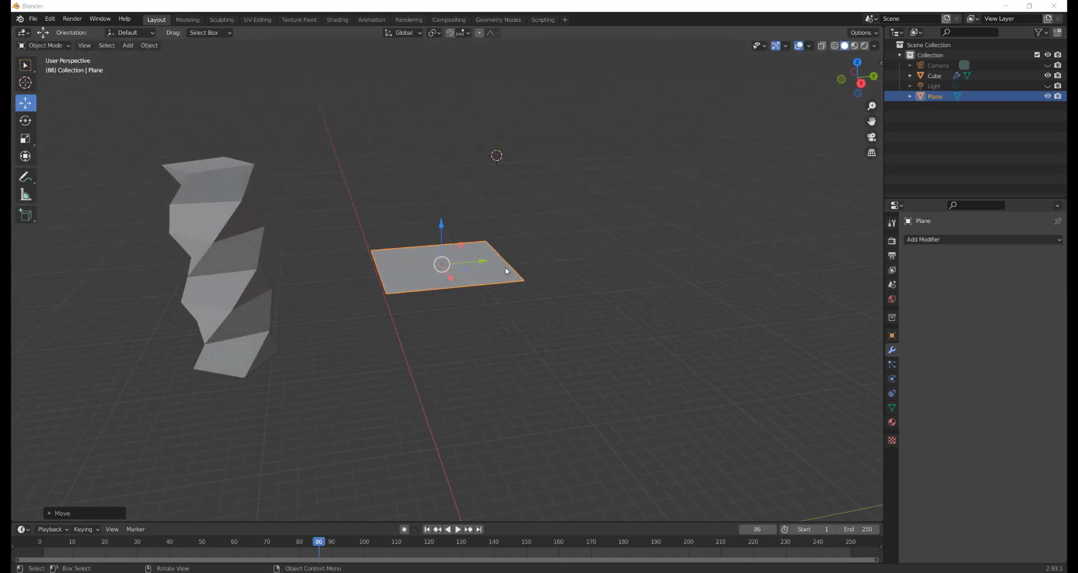
{"action": "scroll", "coordinate": [503, 266], "scroll_direction": "down", "scroll_amount": 4}
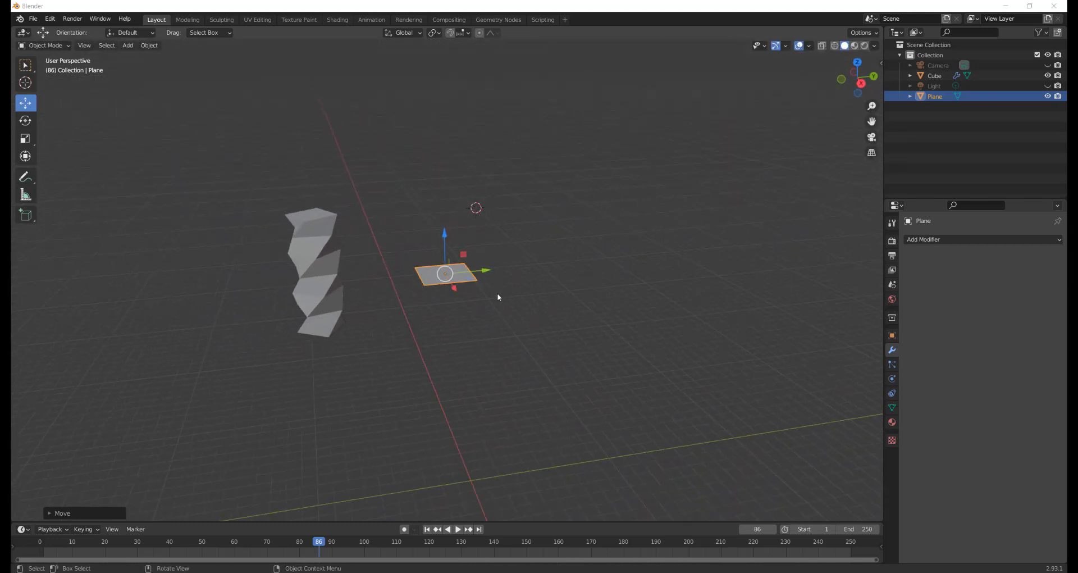
{"action": "key", "text": "shift+s"}
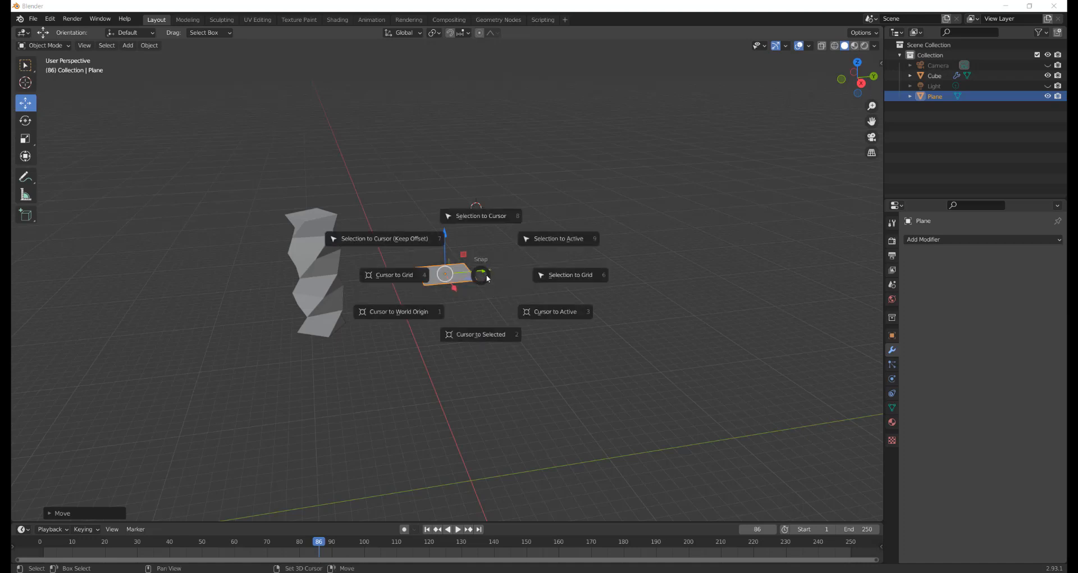
{"action": "left_click", "coordinate": [404, 316]}
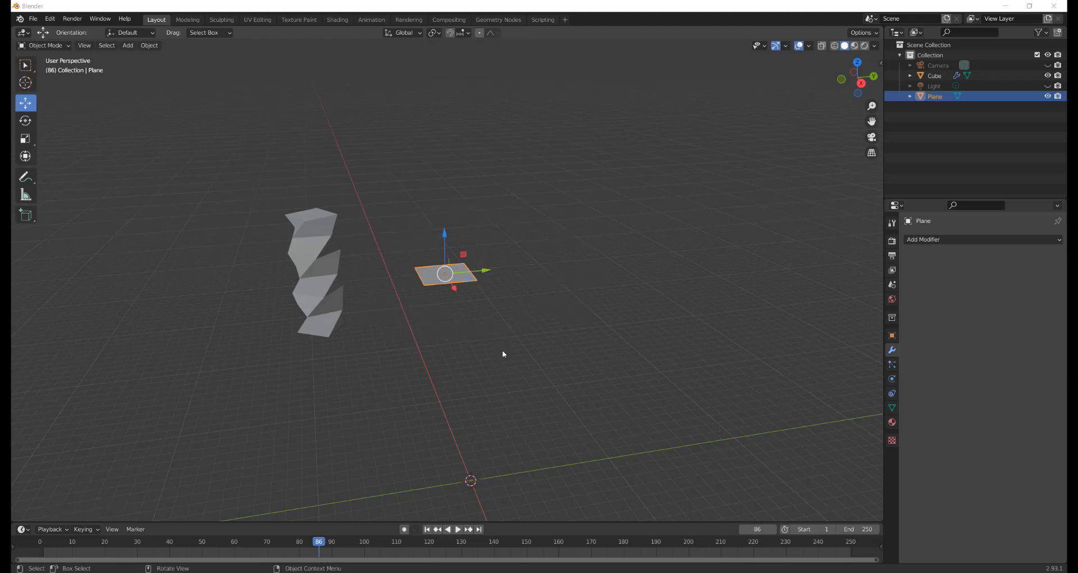
Step: Replace the plane with a new one at the world origin and activate the Rotate tool
{"action": "left_click_drag", "start_coordinate": [871, 122], "coordinate": [865, 110]}
{"action": "right_click", "coordinate": [422, 258]}
{"action": "left_click", "coordinate": [368, 259]}
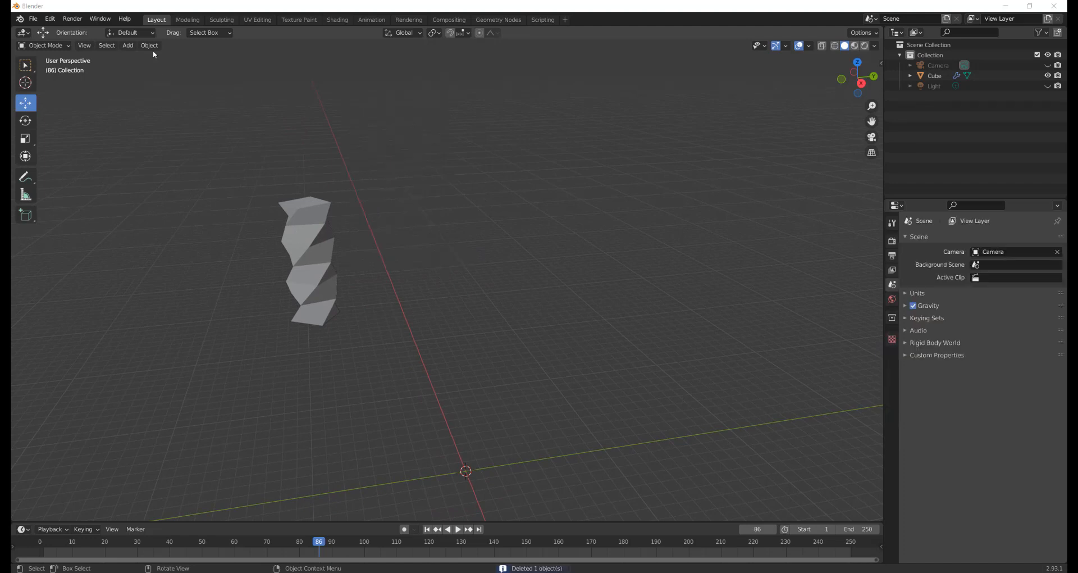
{"action": "left_click", "coordinate": [150, 46]}
{"action": "mouse_move", "coordinate": [128, 45]}
{"action": "mouse_move", "coordinate": [140, 63]}
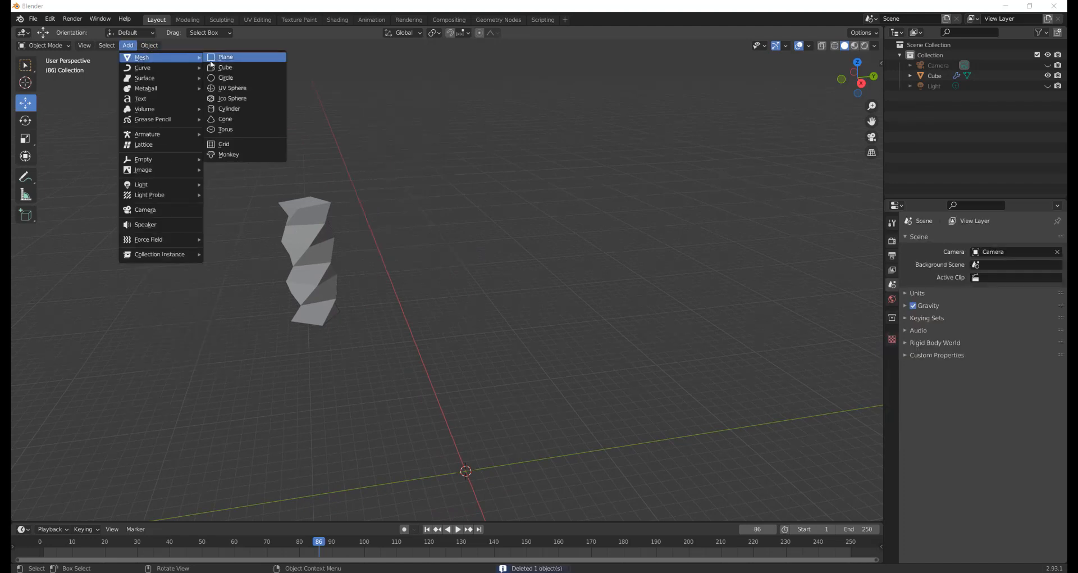
{"action": "left_click", "coordinate": [225, 59]}
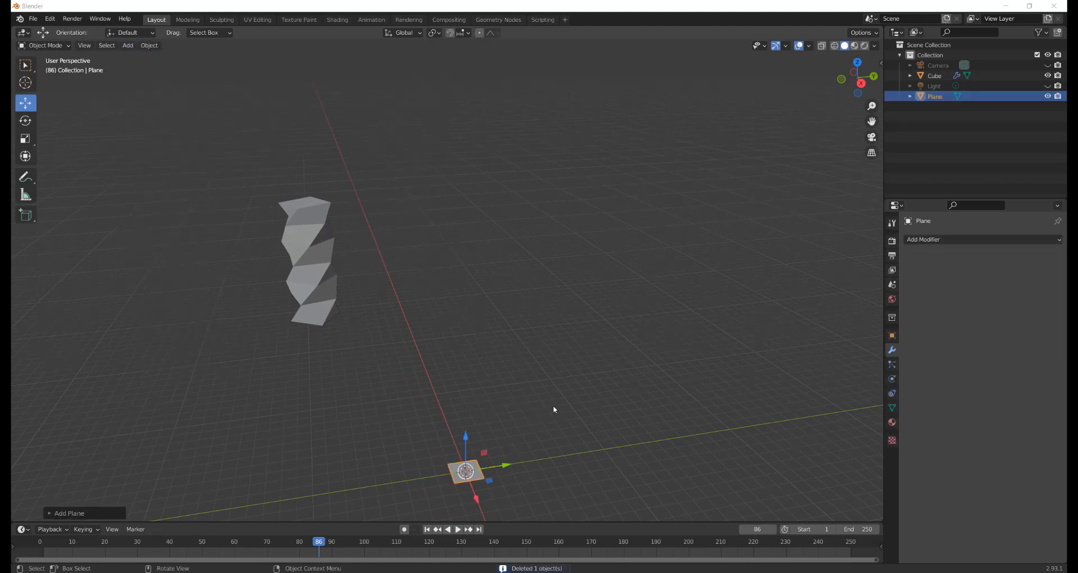
{"action": "middle_click_drag", "start_coordinate": [554, 405], "coordinate": [519, 348], "text": "shift"}
{"action": "scroll", "coordinate": [530, 346], "scroll_direction": "up", "scroll_amount": 3}
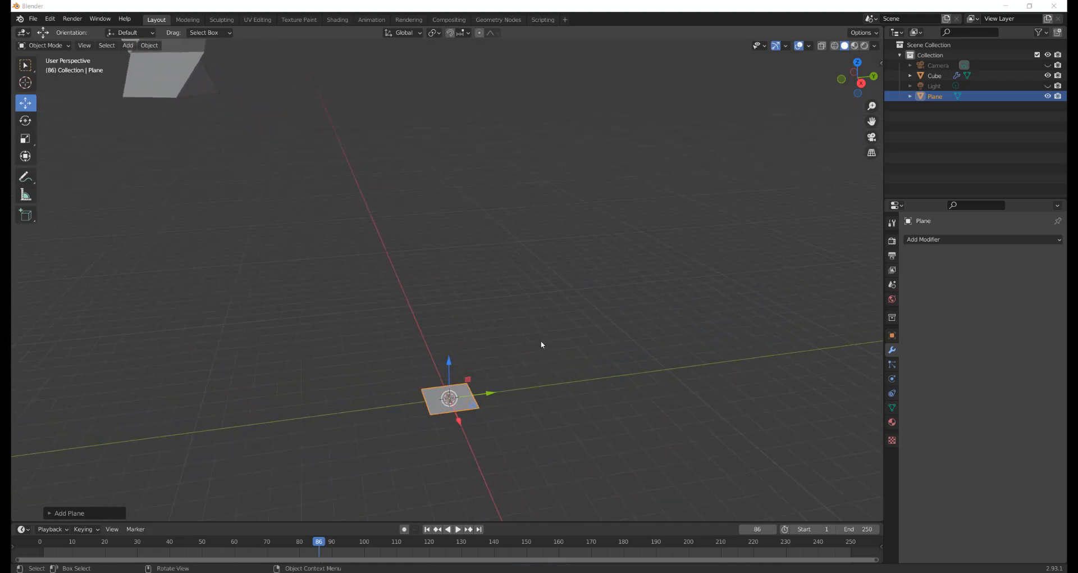
{"action": "left_click", "coordinate": [26, 123]}
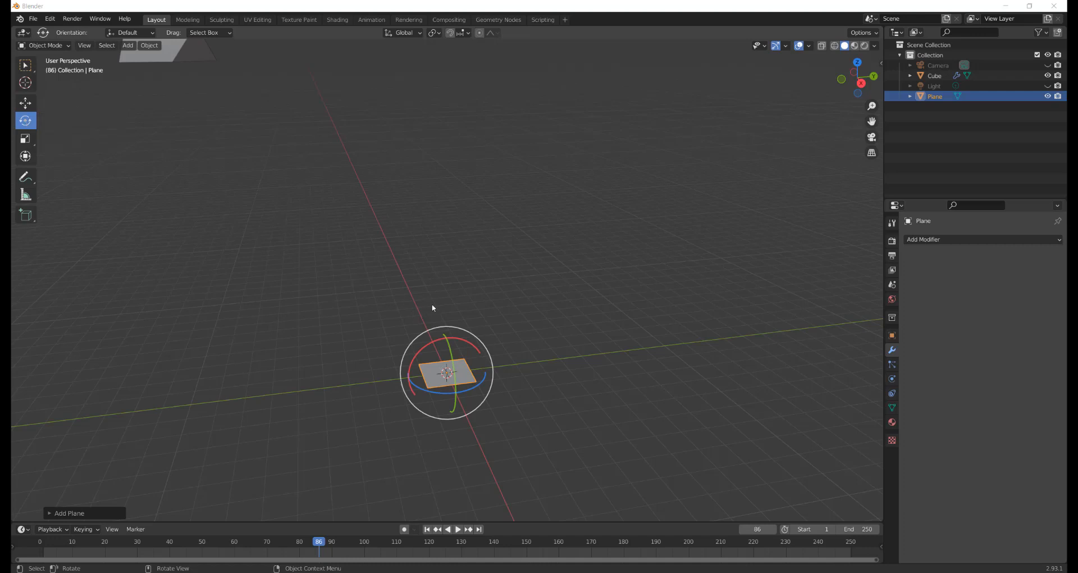
Step: Delete the new plane and undo the deletion, and add another plane at the world origin
{"action": "key", "text": "Delete"}
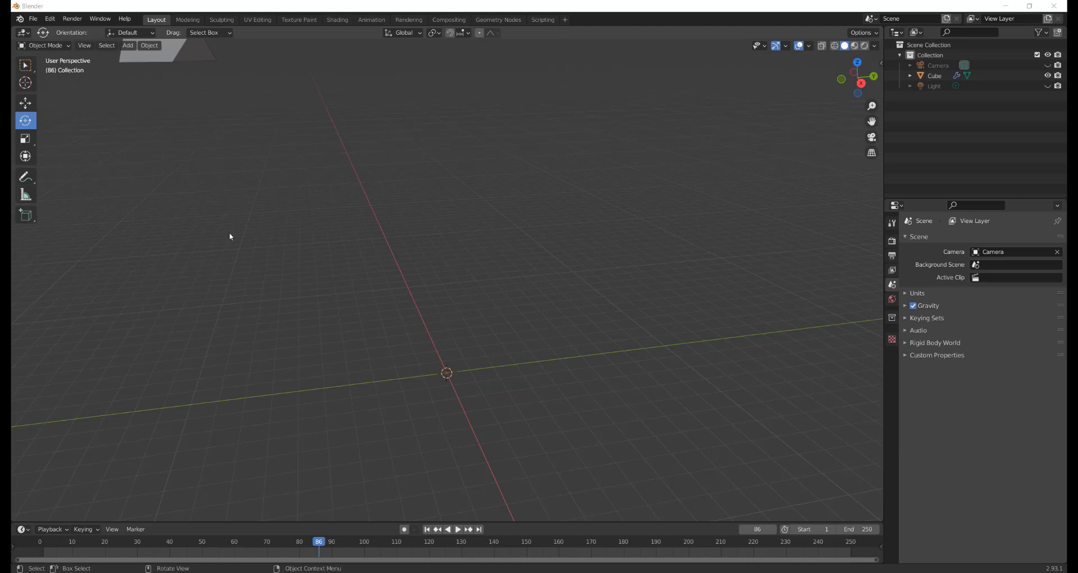
{"action": "key", "text": "ctrl+z"}
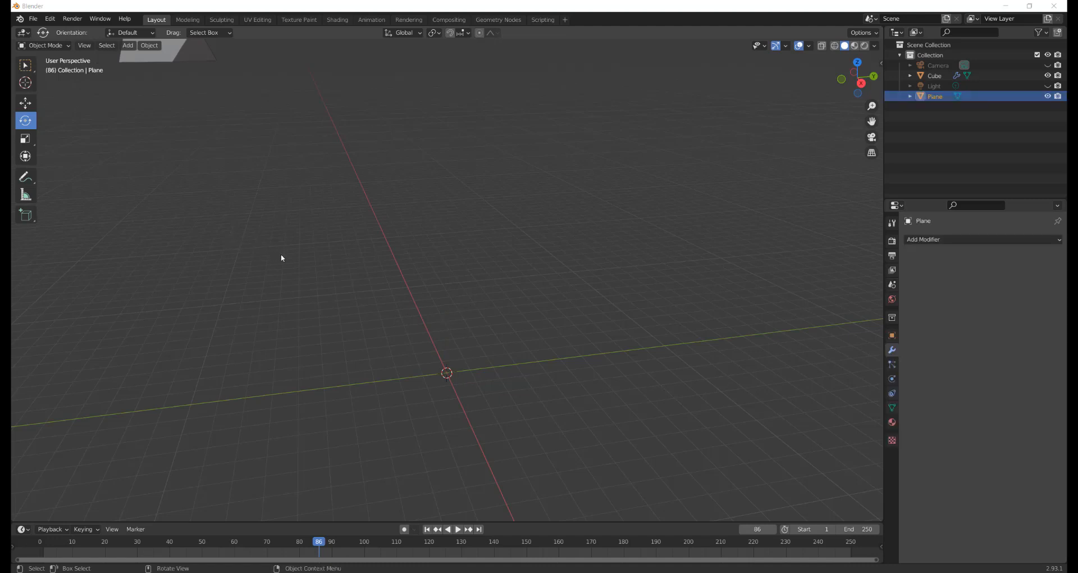
{"action": "left_click", "coordinate": [128, 45]}
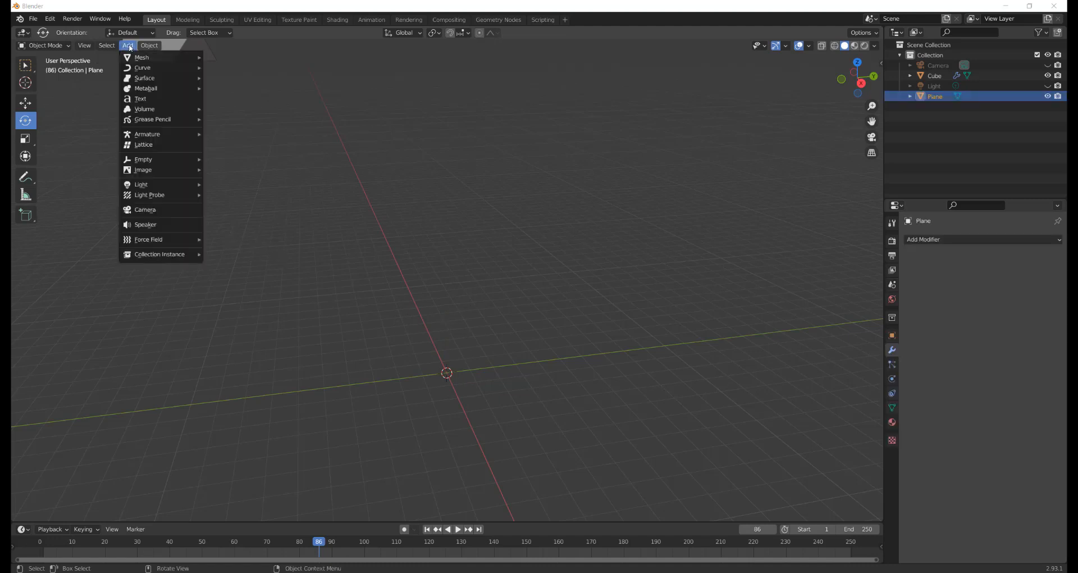
{"action": "mouse_move", "coordinate": [158, 58]}
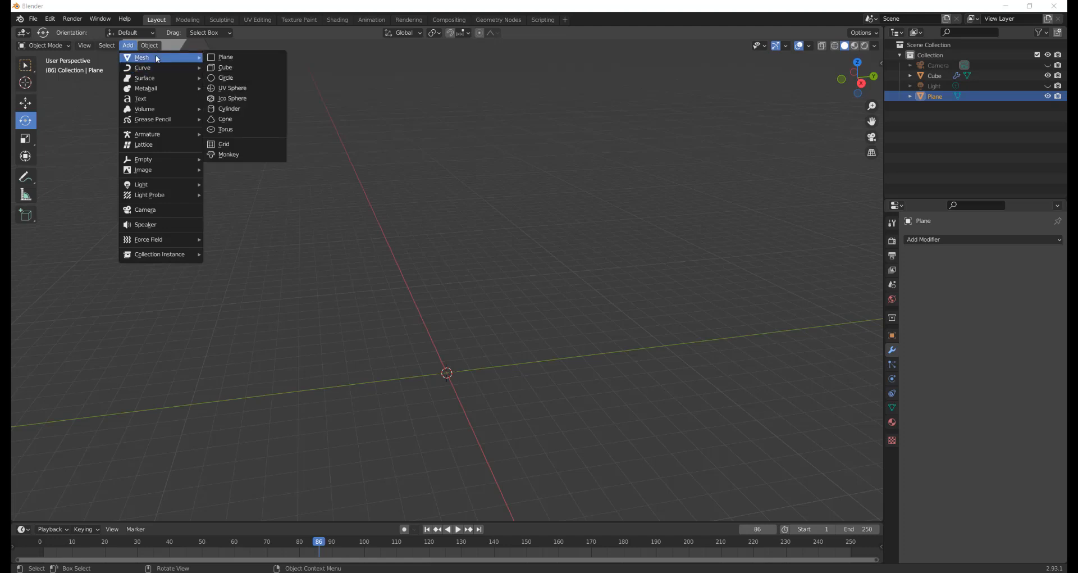
{"action": "left_click", "coordinate": [225, 58]}
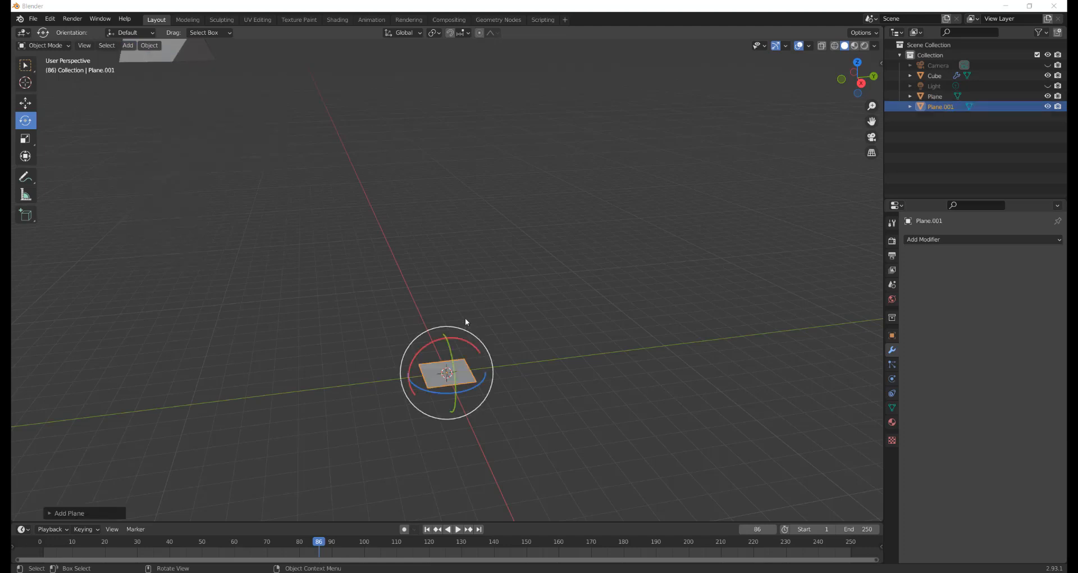
Step: Try a free rotation of the newly added plane in the view and undo it
{"action": "key", "text": "r"}
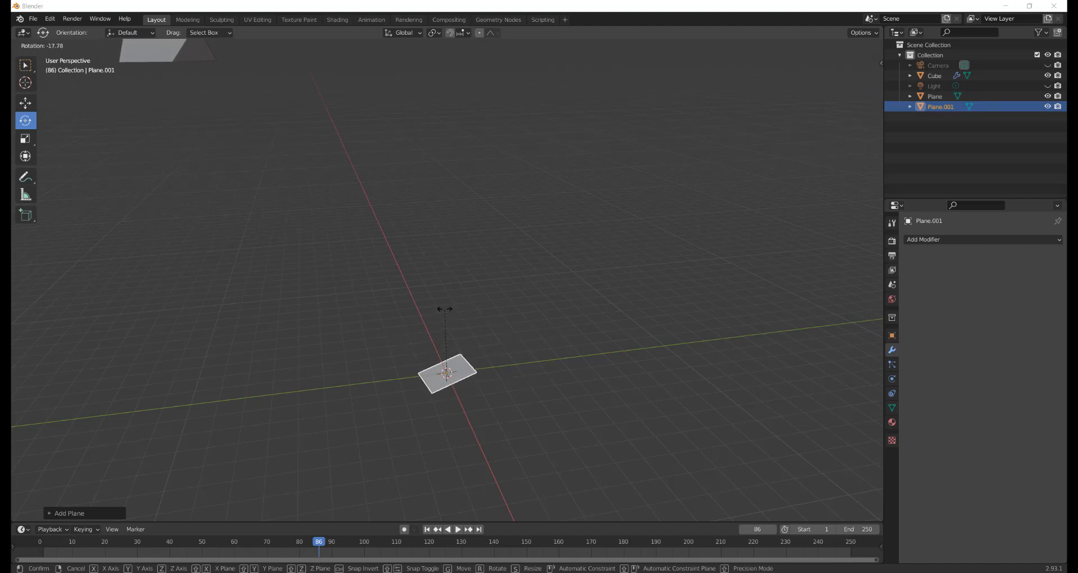
{"action": "left_click", "coordinate": [472, 310]}
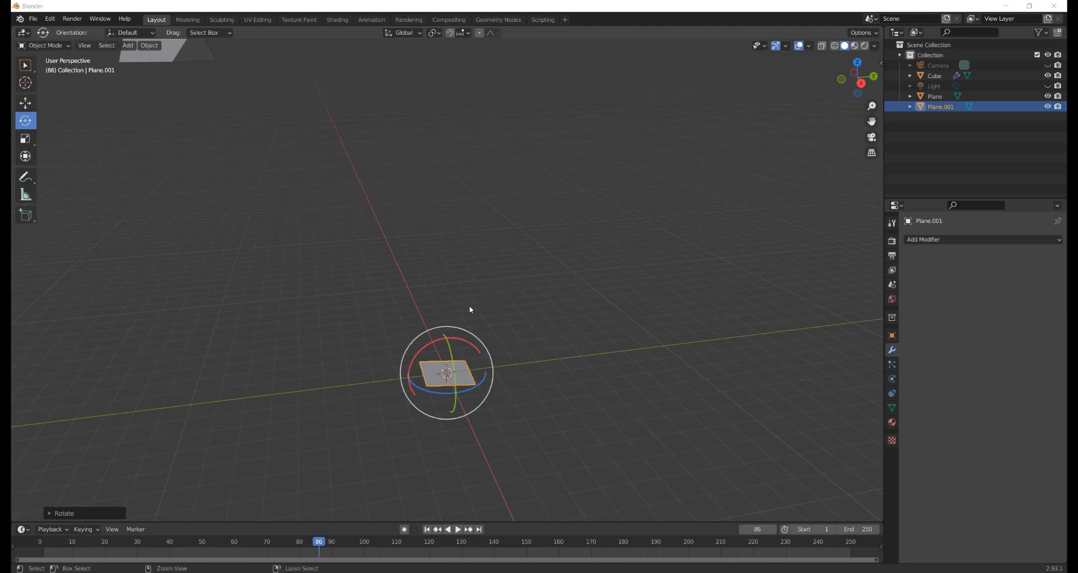
{"action": "key", "text": "ctrl+z"}
Step: Tilt the plane freely with trackball rotation
{"action": "key", "text": "r"}
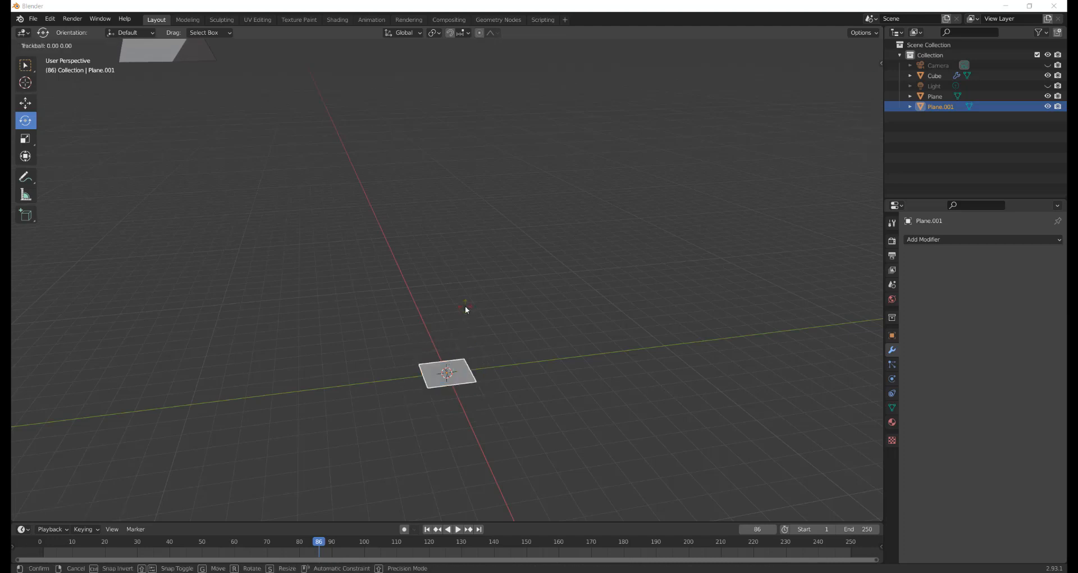
{"action": "key", "text": "r"}
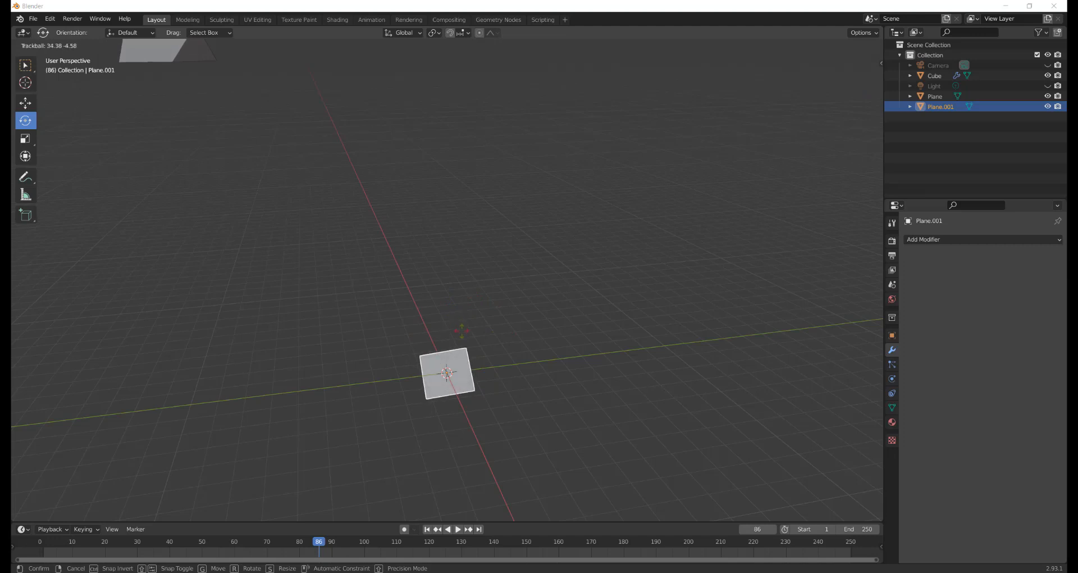
{"action": "type", "text": "90"}
{"action": "key", "text": "Return"}
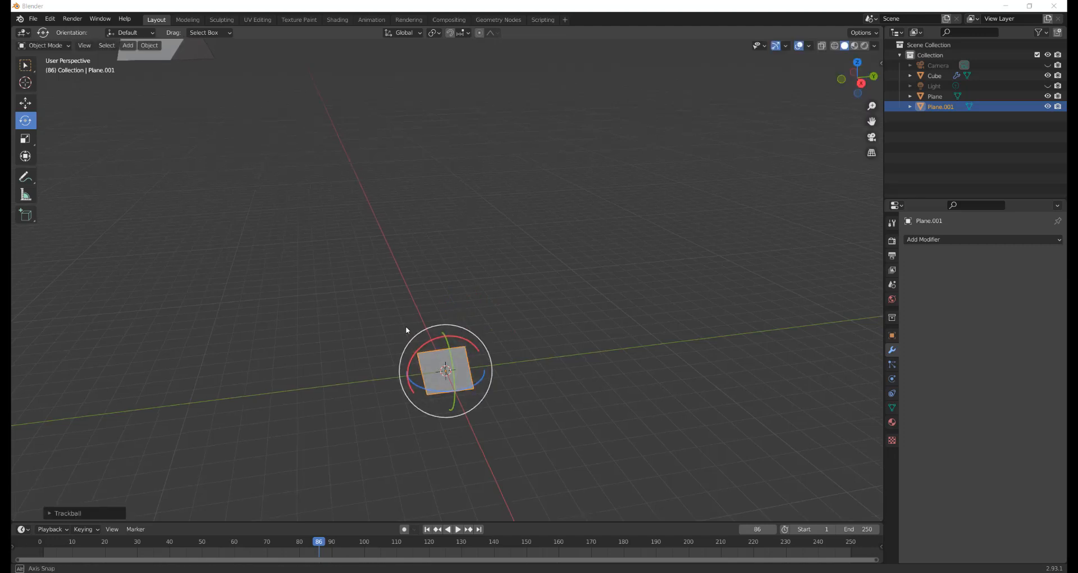
{"action": "middle_click_drag", "start_coordinate": [406, 325], "coordinate": [504, 373]}
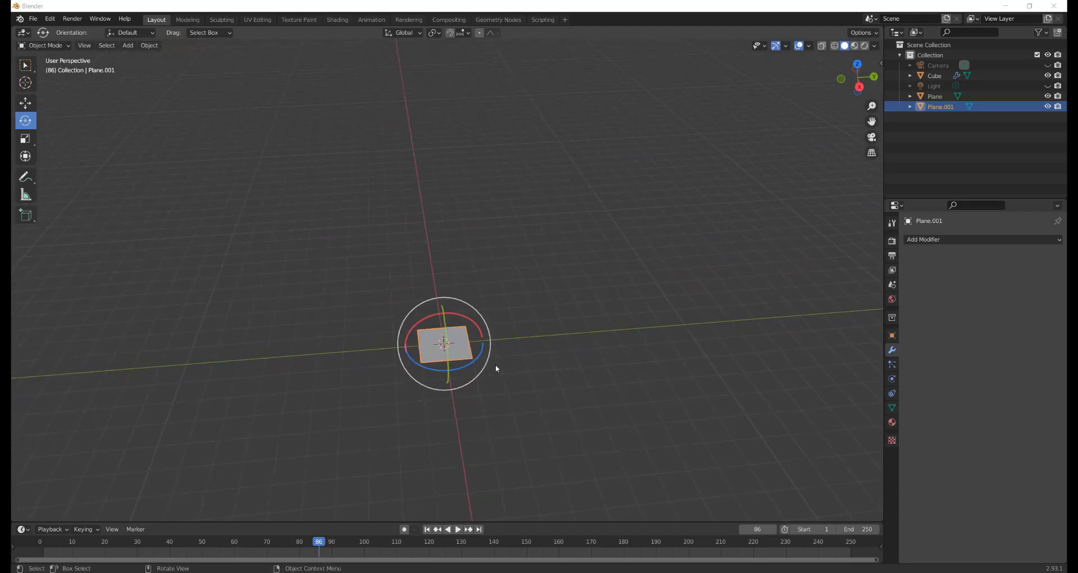
Step: Rotate the plane 90° about the global Y axis
{"action": "key", "text": "r"}
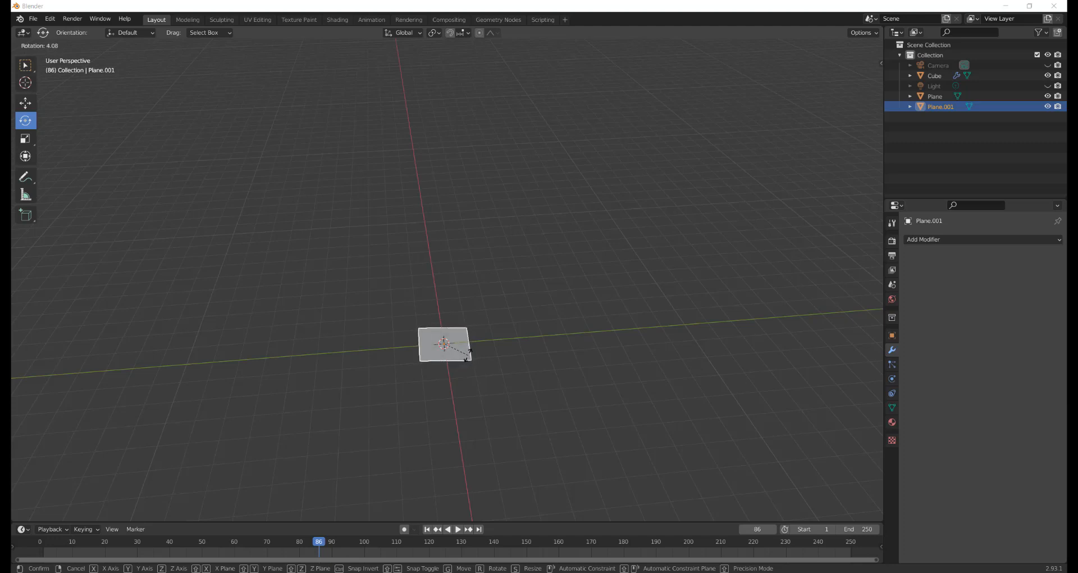
{"action": "key", "text": "y"}
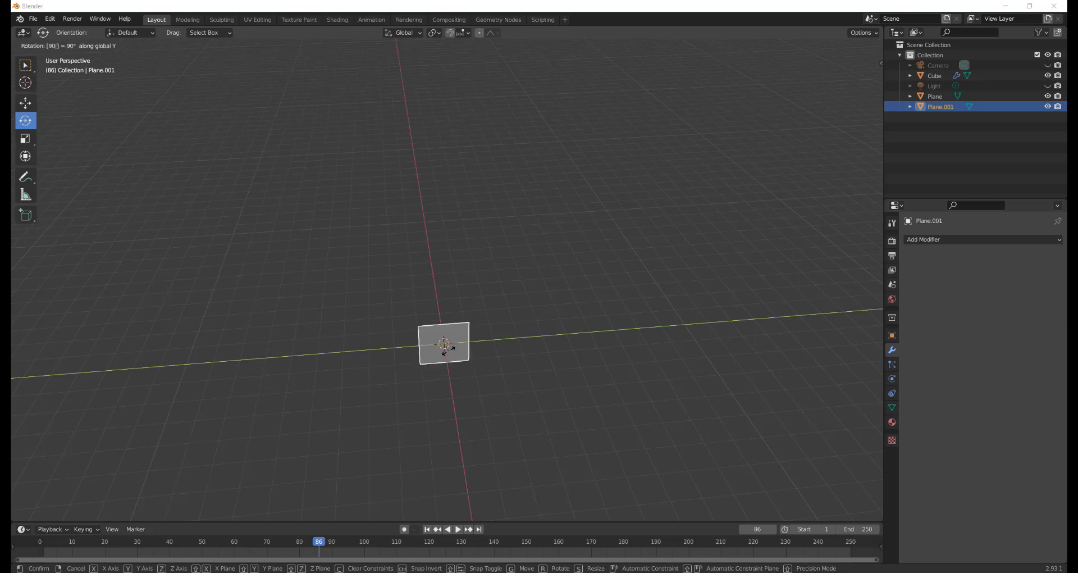
{"action": "left_click", "coordinate": [445, 348]}
Step: Undo the plane's rotations and the addition of the second plane
{"action": "middle_click_drag", "start_coordinate": [346, 351], "coordinate": [380, 337]}
{"action": "key", "text": "ctrl+z"}
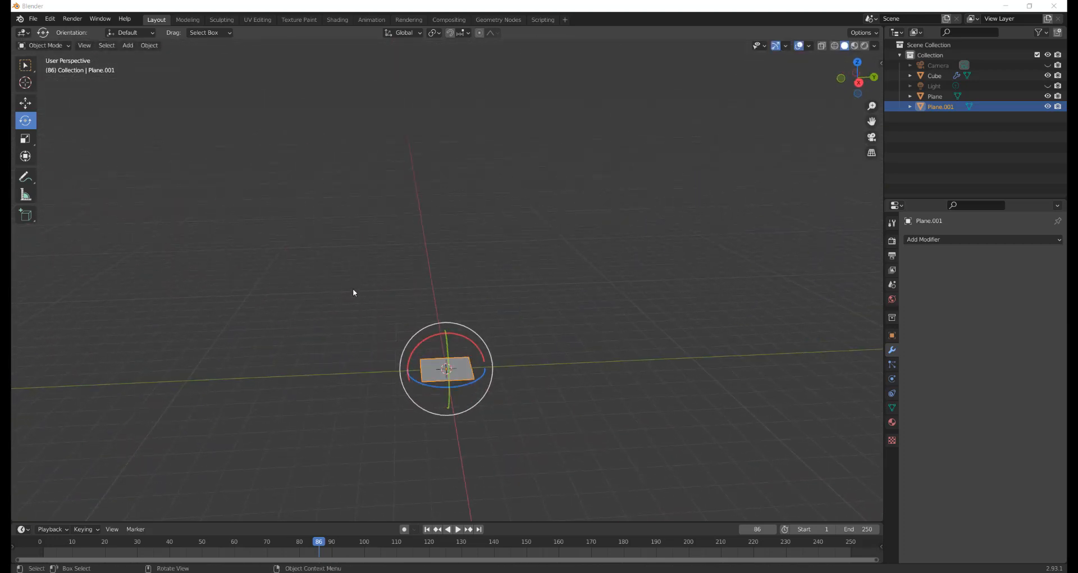
{"action": "key", "text": "ctrl+z"}
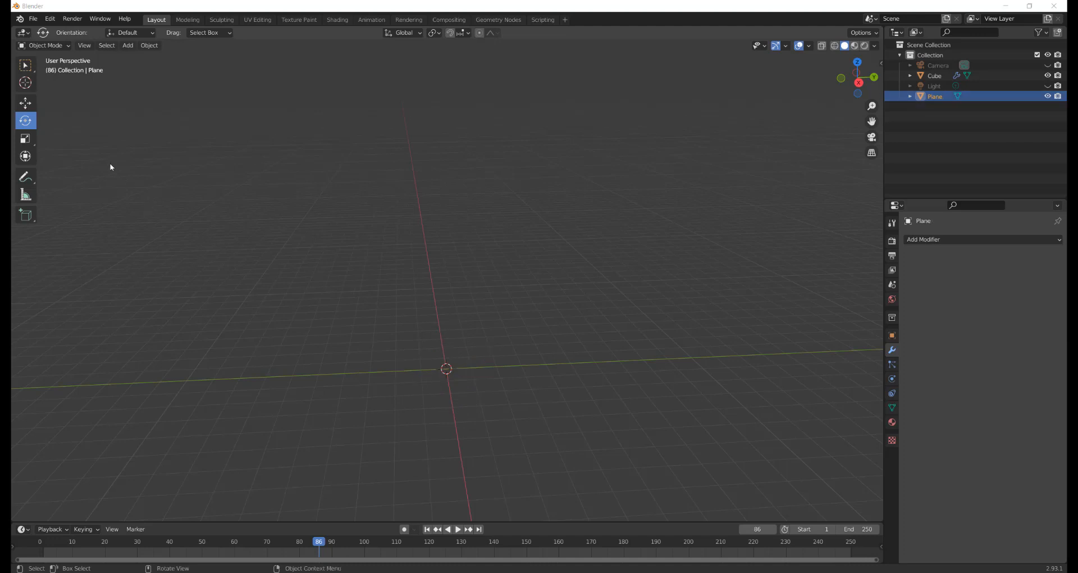
Step: Add a mesh plane at the 3D cursor
{"action": "left_click", "coordinate": [128, 46]}
{"action": "mouse_move", "coordinate": [179, 57]}
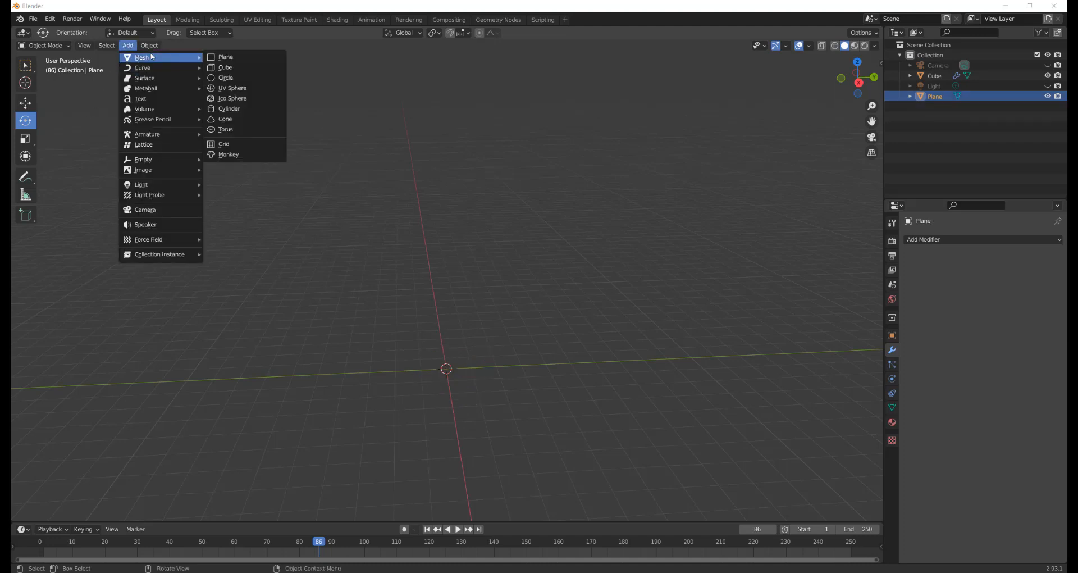
{"action": "left_click", "coordinate": [228, 59]}
{"action": "scroll", "coordinate": [365, 275], "scroll_direction": "up", "scroll_amount": 4}
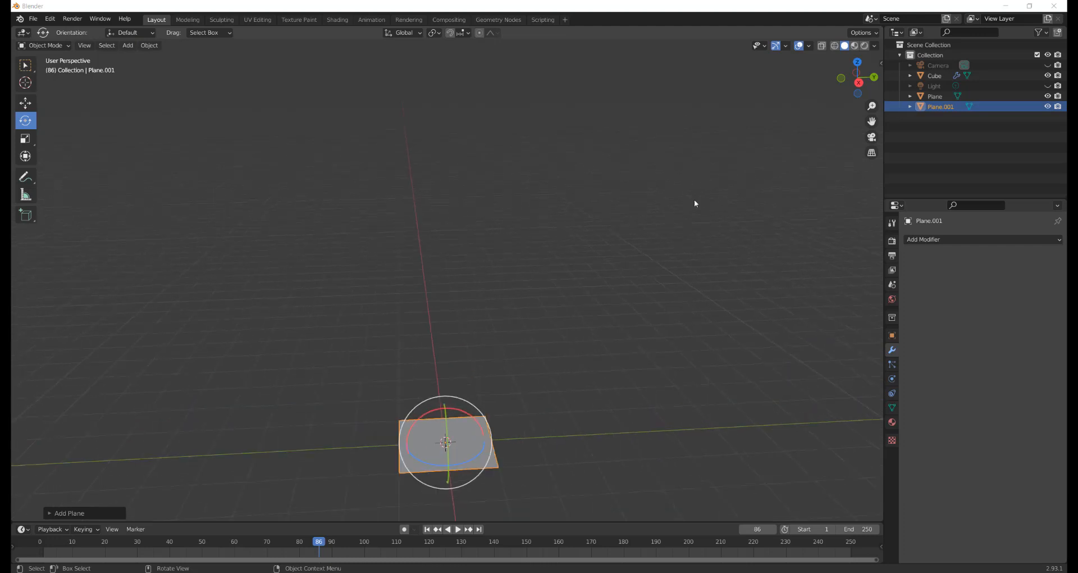
{"action": "left_click_drag", "start_coordinate": [872, 122], "coordinate": [847, 33]}
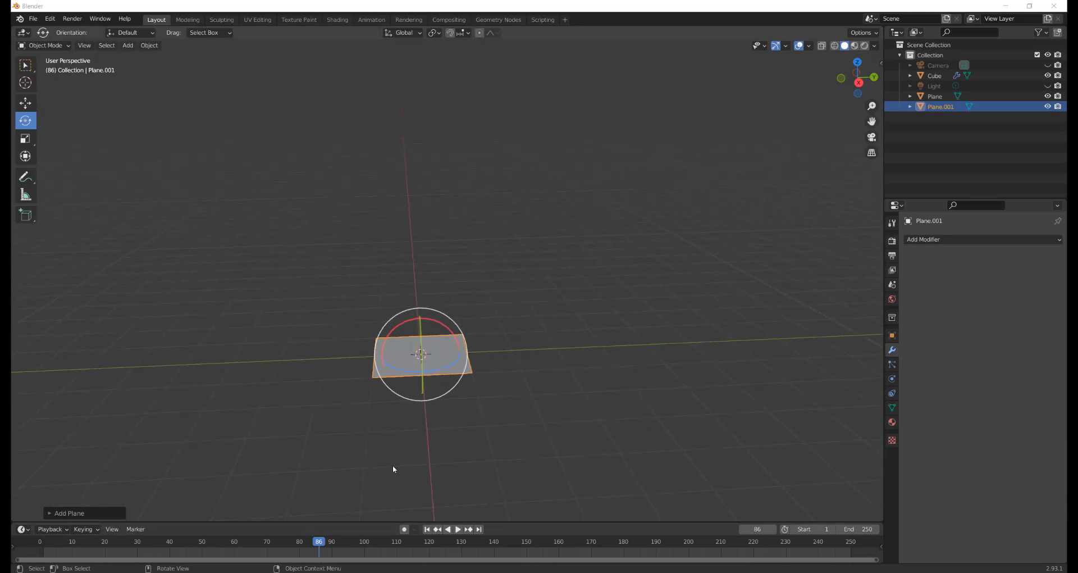
{"action": "mouse_move", "coordinate": [314, 341]}
{"action": "middle_mouse_down"}
{"action": "mouse_move", "coordinate": [322, 355]}
{"action": "mouse_move", "coordinate": [306, 332]}
{"action": "middle_mouse_up"}
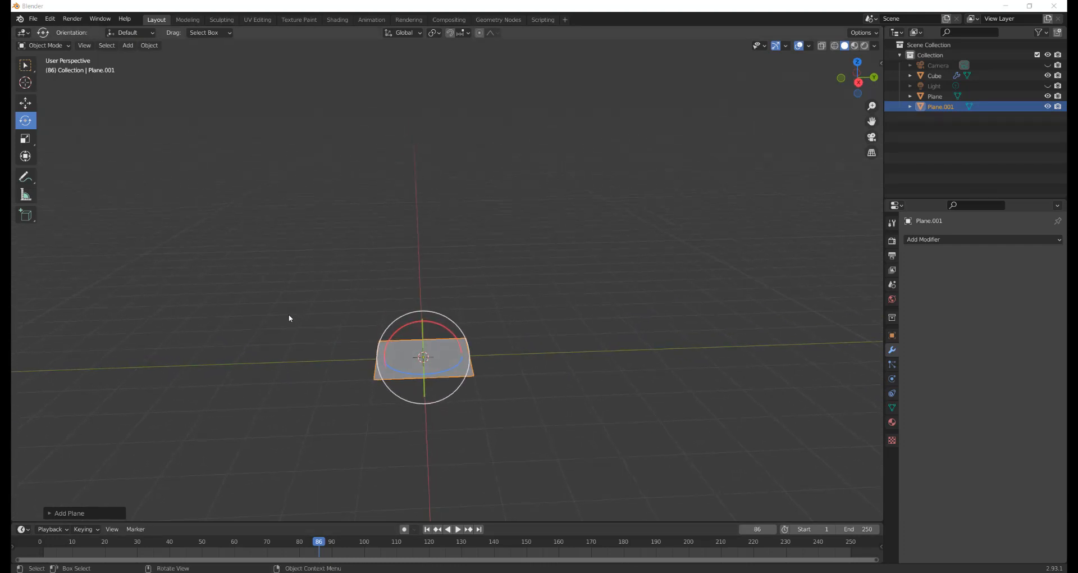
{"action": "middle_click_drag", "start_coordinate": [385, 285], "coordinate": [434, 286]}
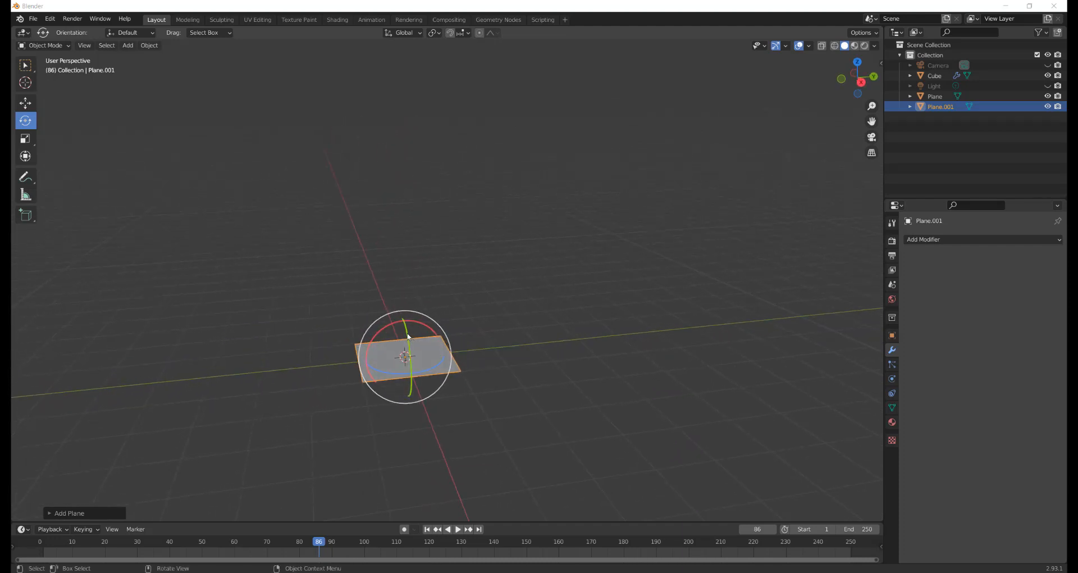
Step: Rotate the new plane 90° about the global Y axis so it stands upright
{"action": "left_click_drag", "start_coordinate": [407, 335], "coordinate": [408, 356]}
{"action": "type", "text": "90"}
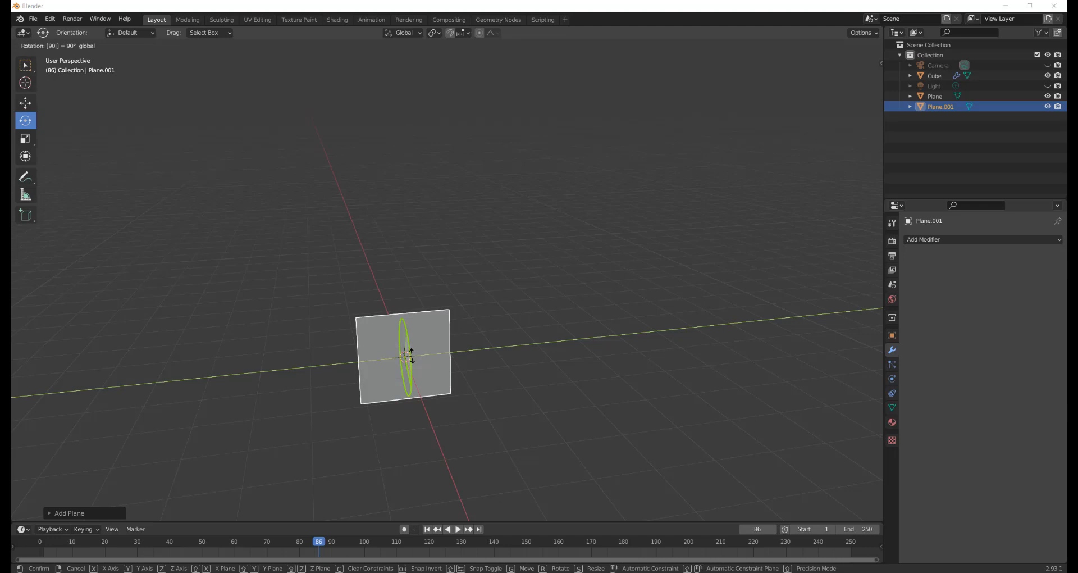
{"action": "key", "text": "Return"}
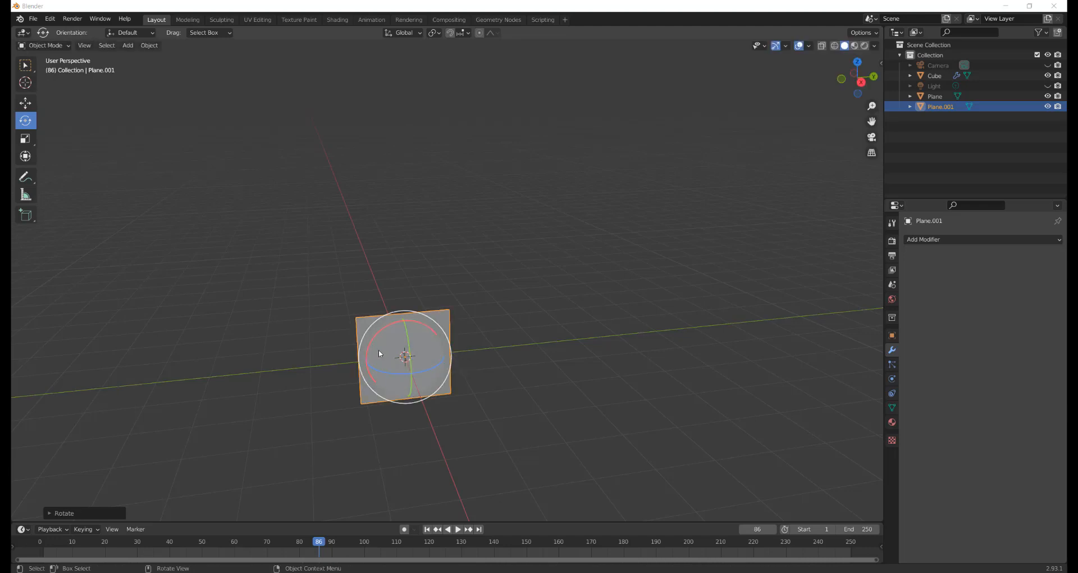
Step: Scale the upright plane along the global Z axis into a tall rectangle
{"action": "middle_click_drag", "start_coordinate": [314, 285], "coordinate": [254, 272]}
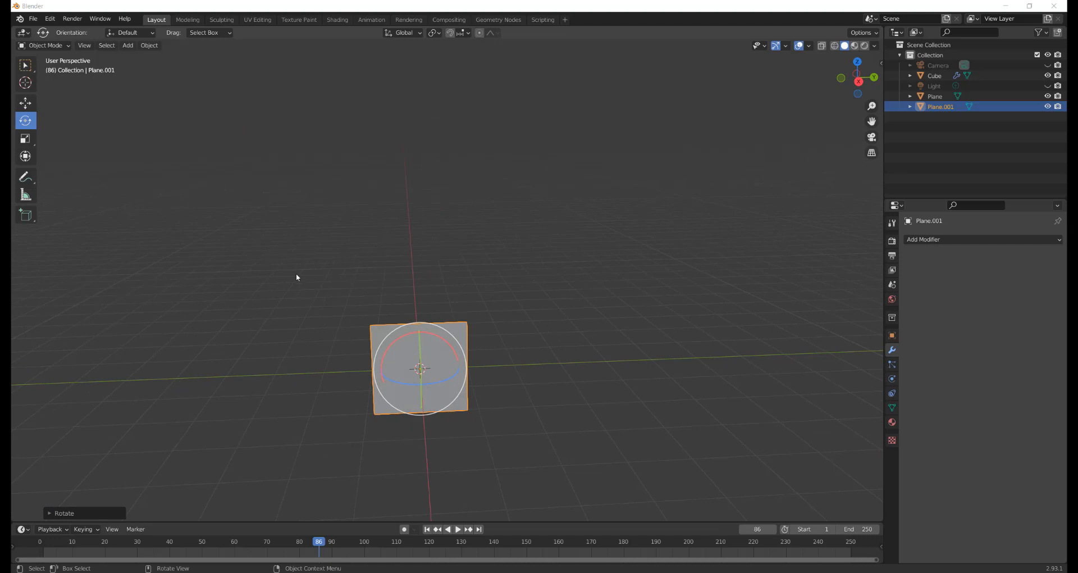
{"action": "key", "text": "s"}
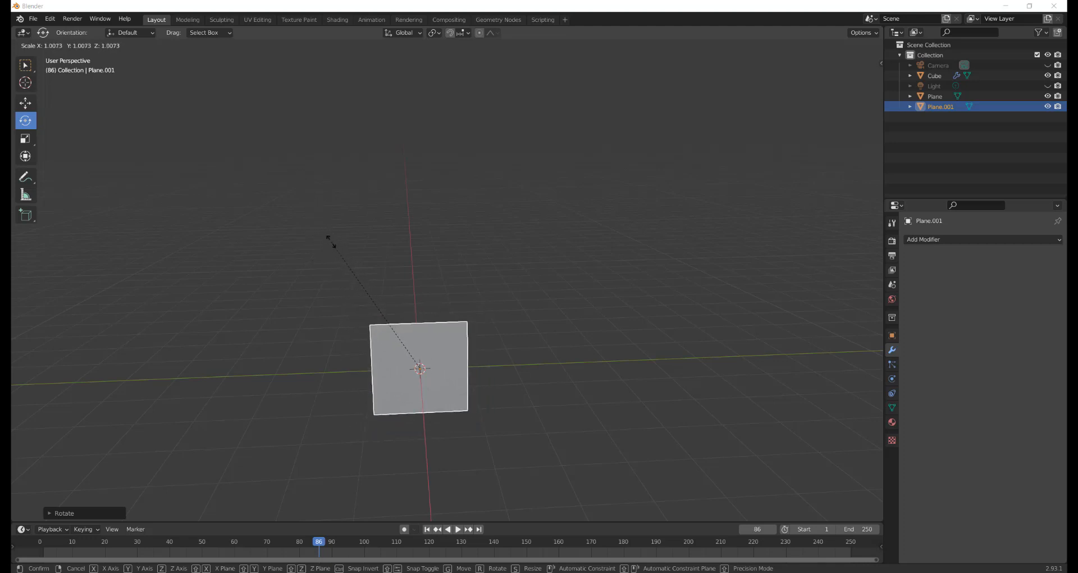
{"action": "key", "text": "z"}
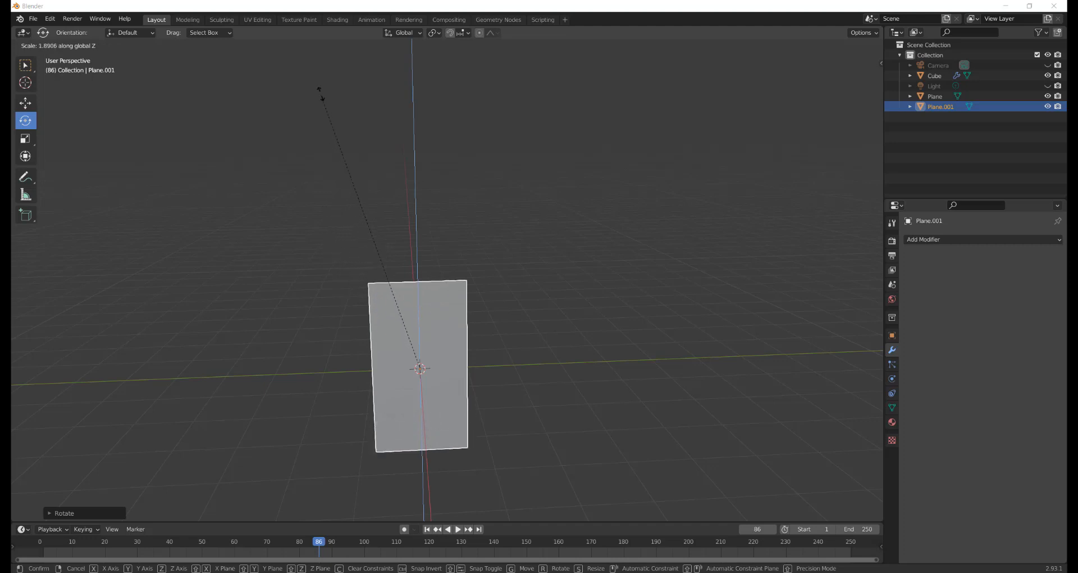
{"action": "left_click", "coordinate": [303, 500]}
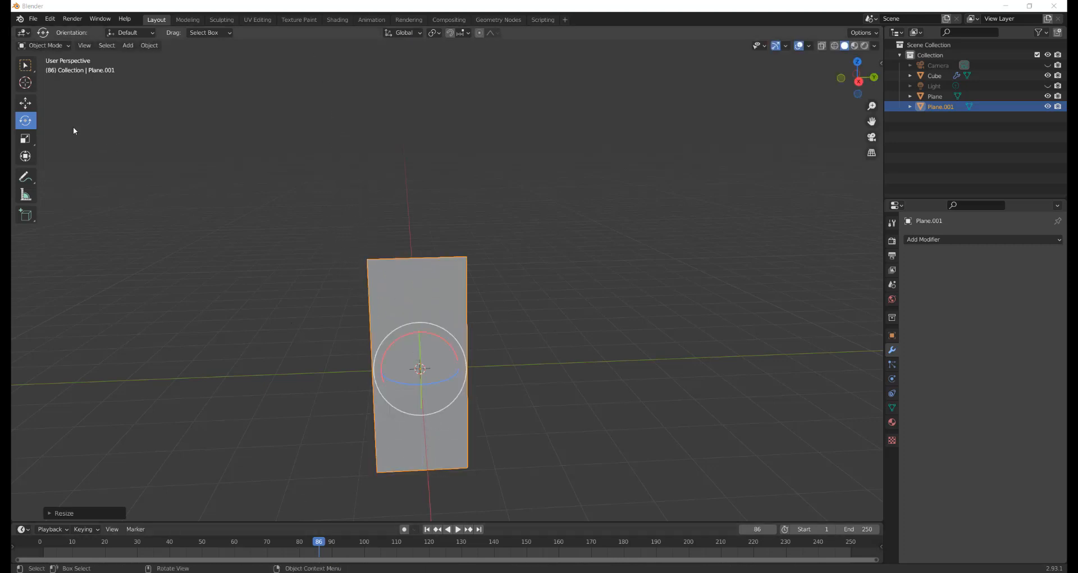
Step: Raise the tall plane along the global Z axis until its lower edge is near the ground at the 3D cursor
{"action": "left_click", "coordinate": [27, 104]}
{"action": "left_click_drag", "start_coordinate": [421, 333], "coordinate": [428, 222]}
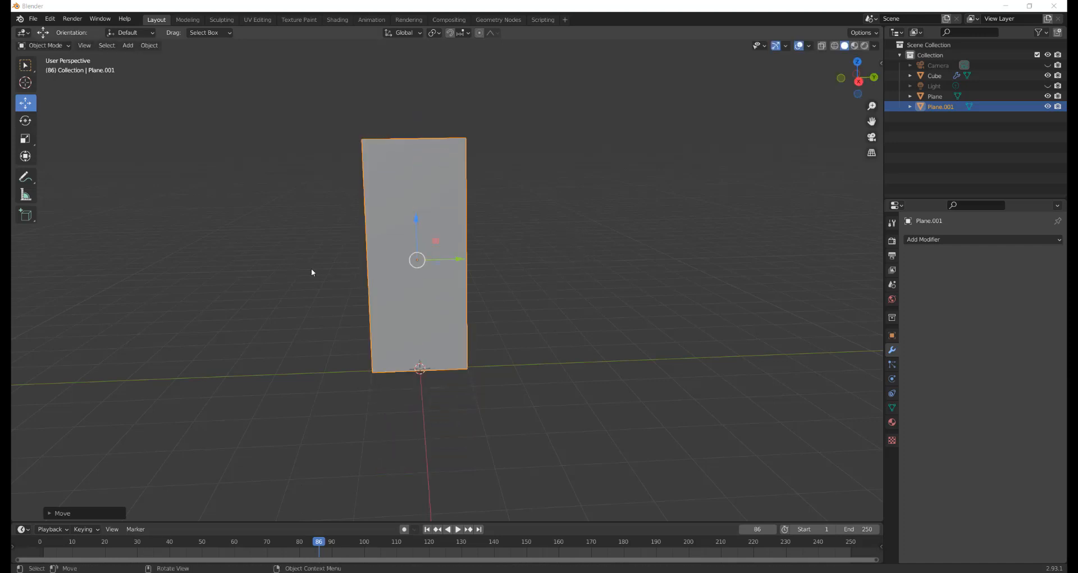
{"action": "key", "text": "g"}
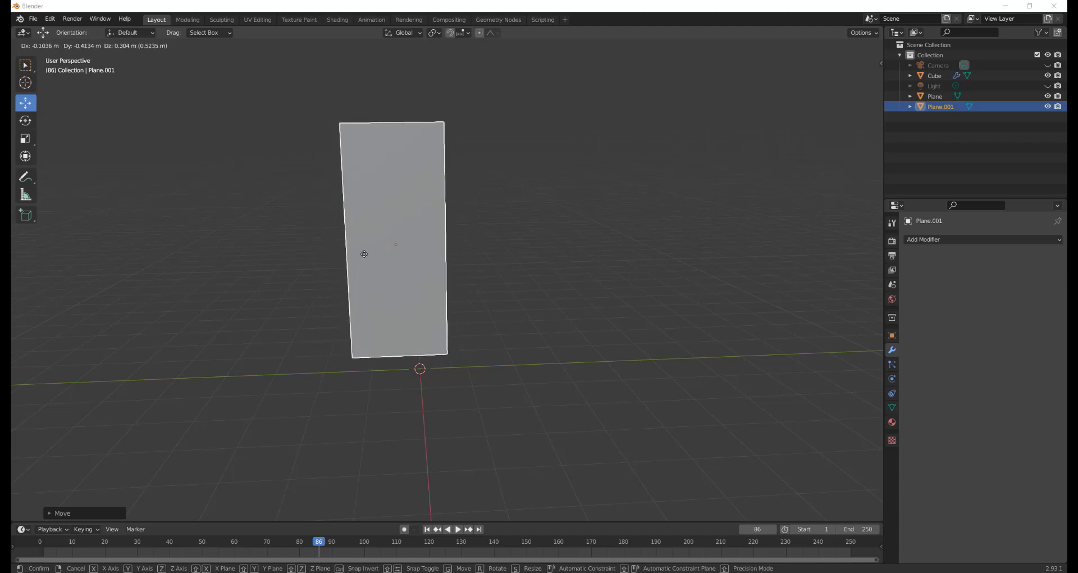
{"action": "key", "text": "z"}
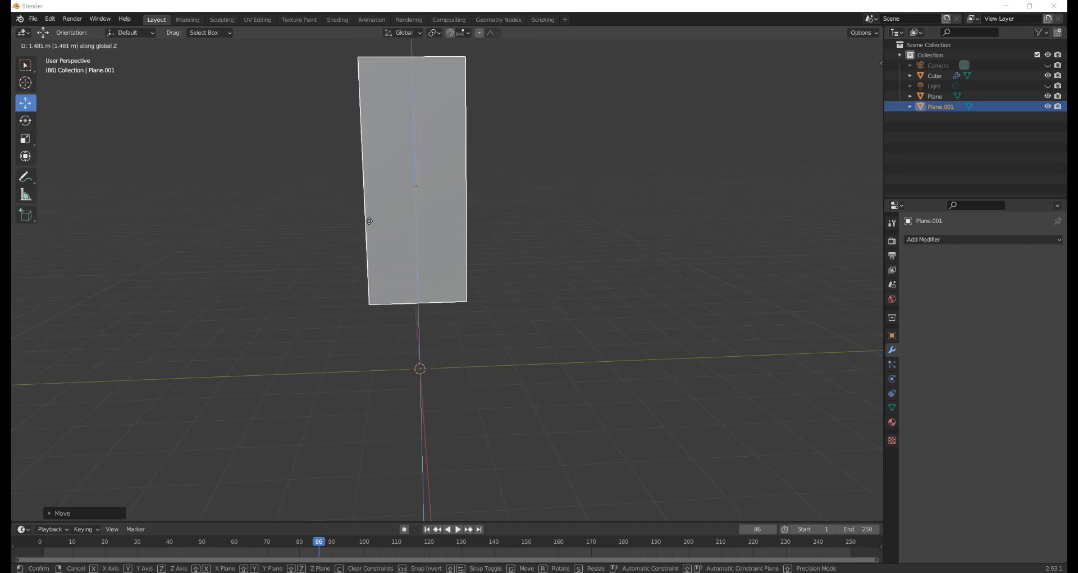
{"action": "left_click", "coordinate": [371, 298]}
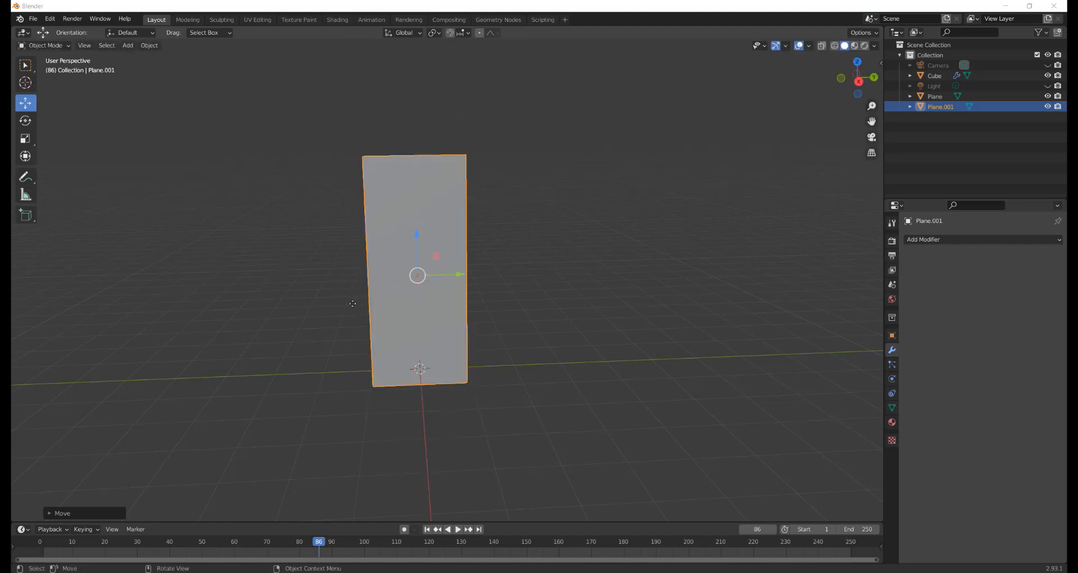
Step: Move the tall plane slightly backward along the global X axis
{"action": "key", "text": "g"}
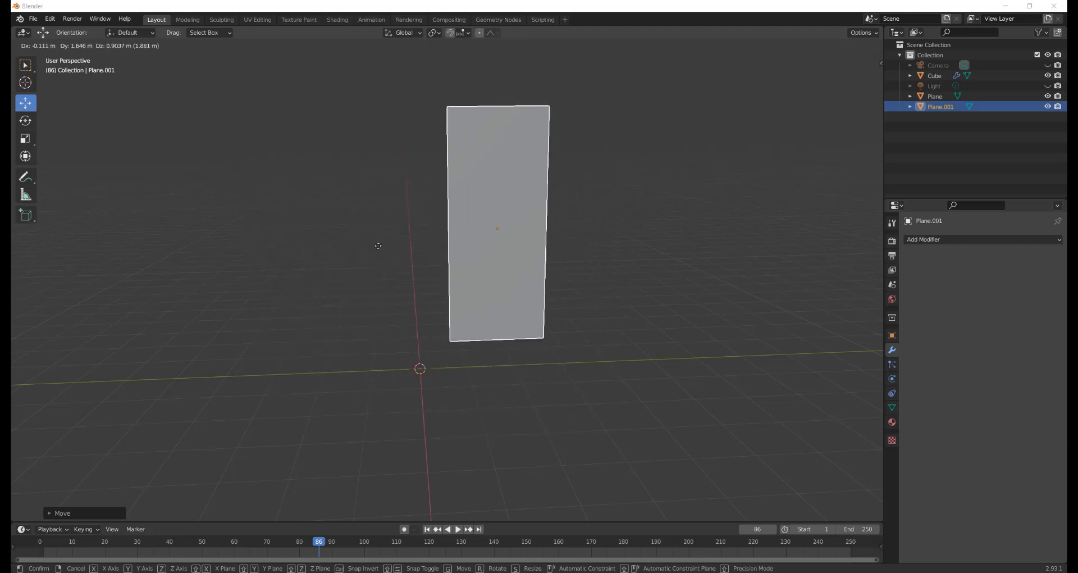
{"action": "key", "text": "x"}
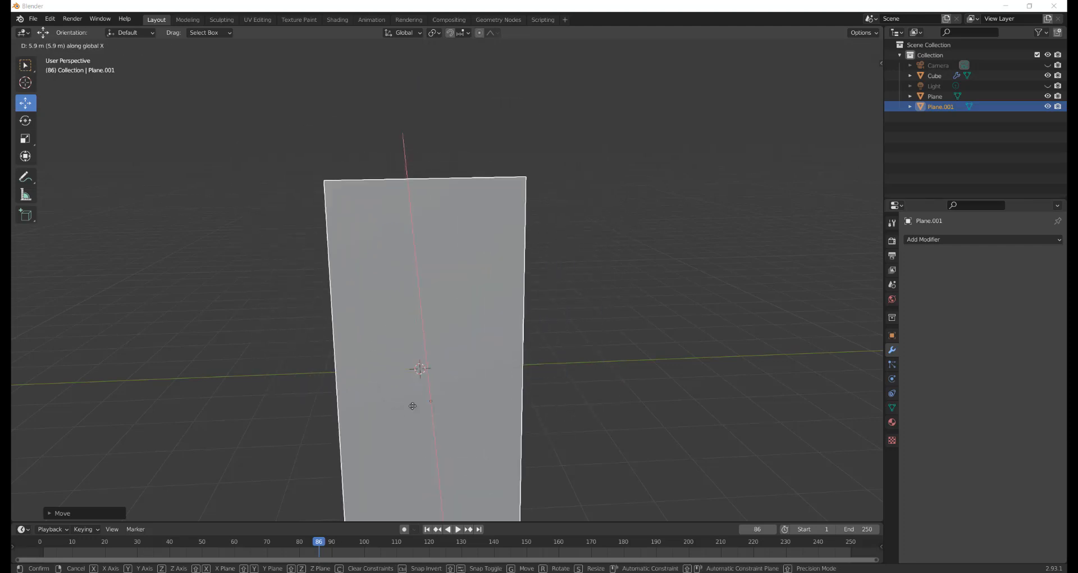
{"action": "left_click", "coordinate": [406, 291]}
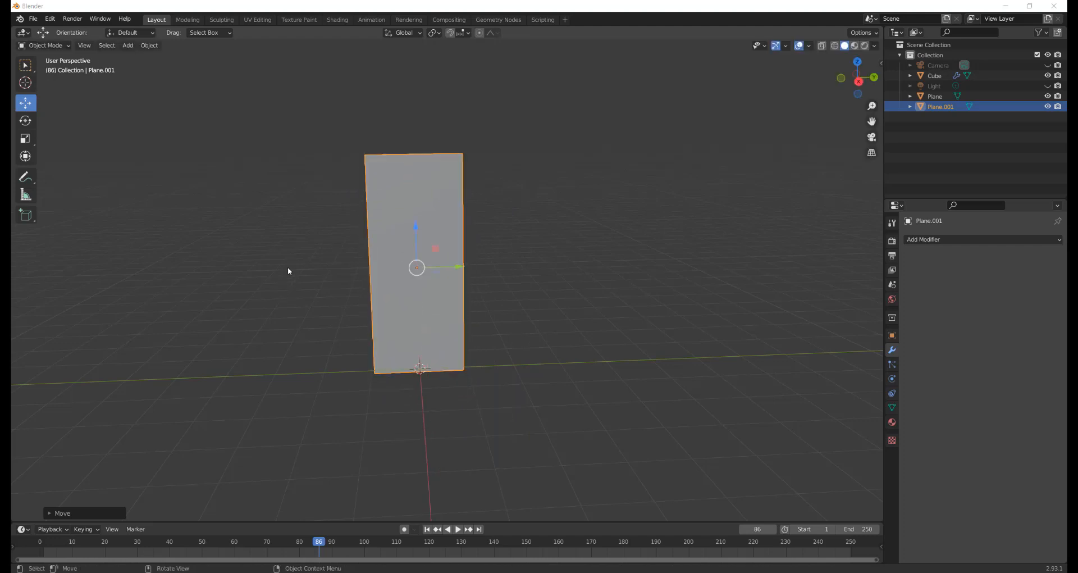
Step: Stretch the plane further along its Z axis with the Scale tool to make it a taller, narrower strip
{"action": "middle_click_drag", "start_coordinate": [260, 241], "coordinate": [241, 206]}
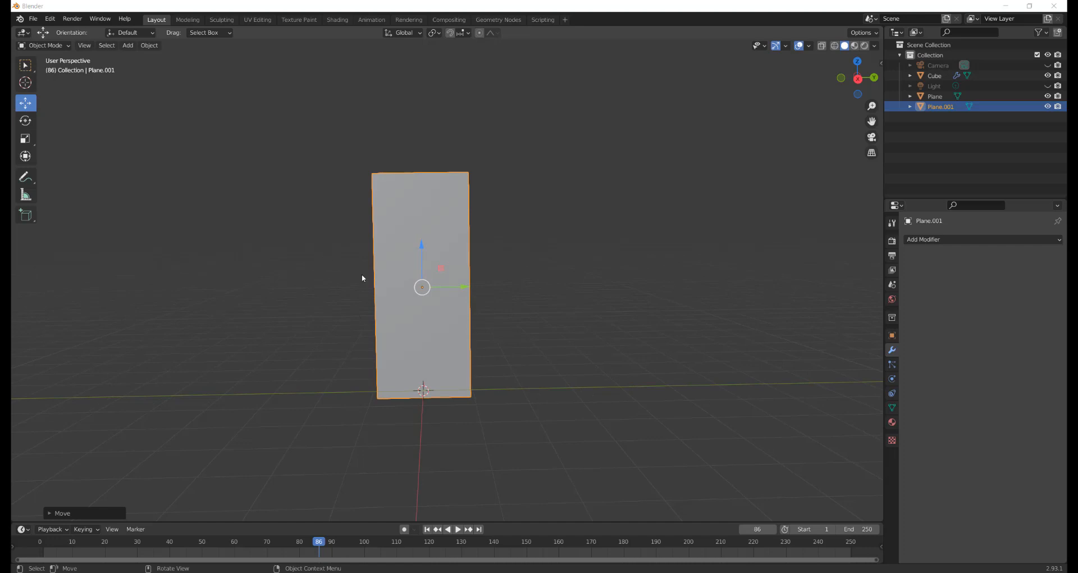
{"action": "left_click", "coordinate": [25, 140]}
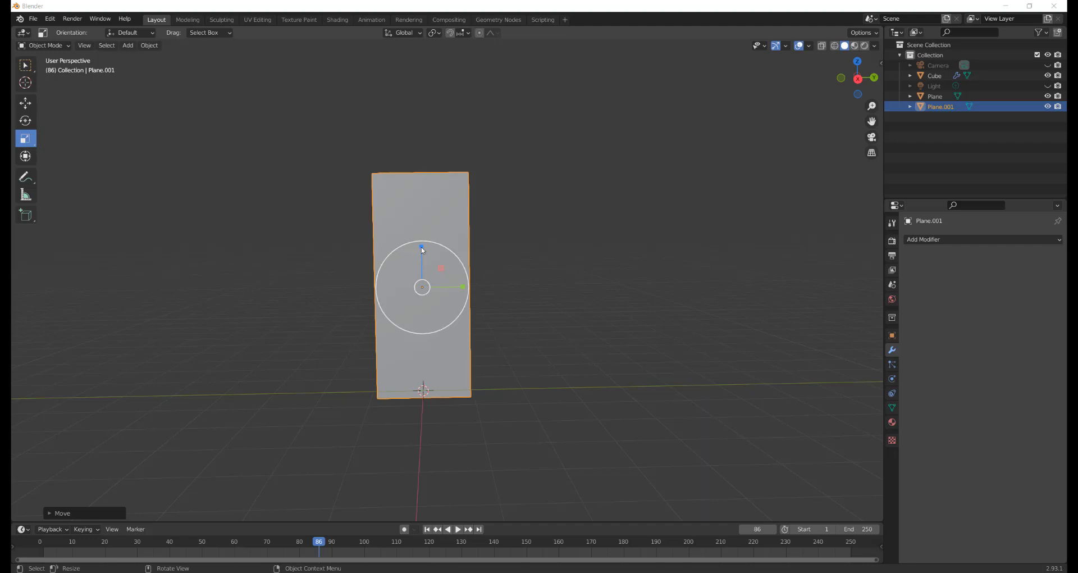
{"action": "left_click_drag", "start_coordinate": [423, 250], "coordinate": [422, 229]}
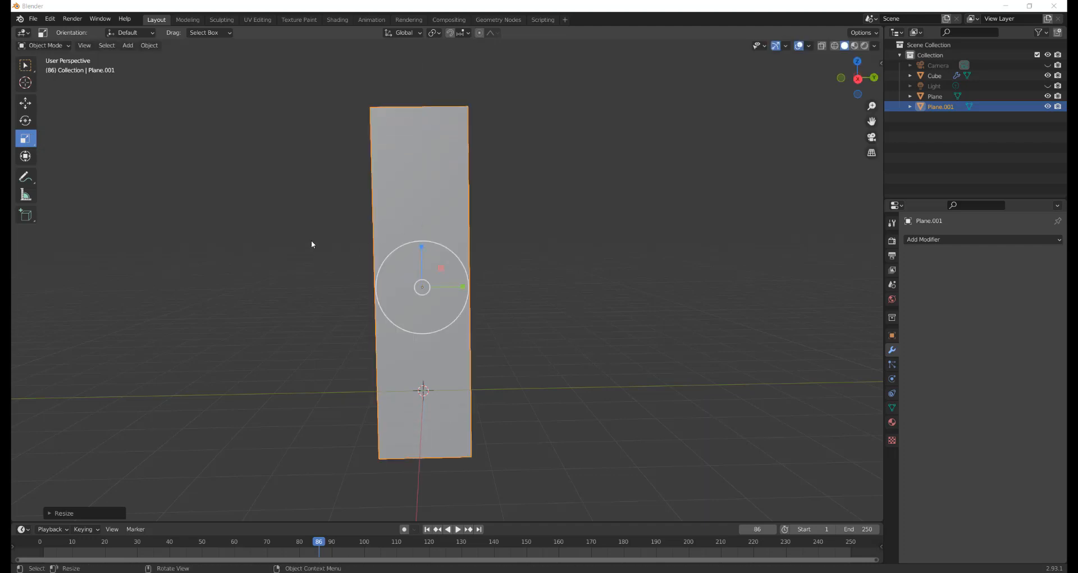
{"action": "left_click", "coordinate": [188, 19]}
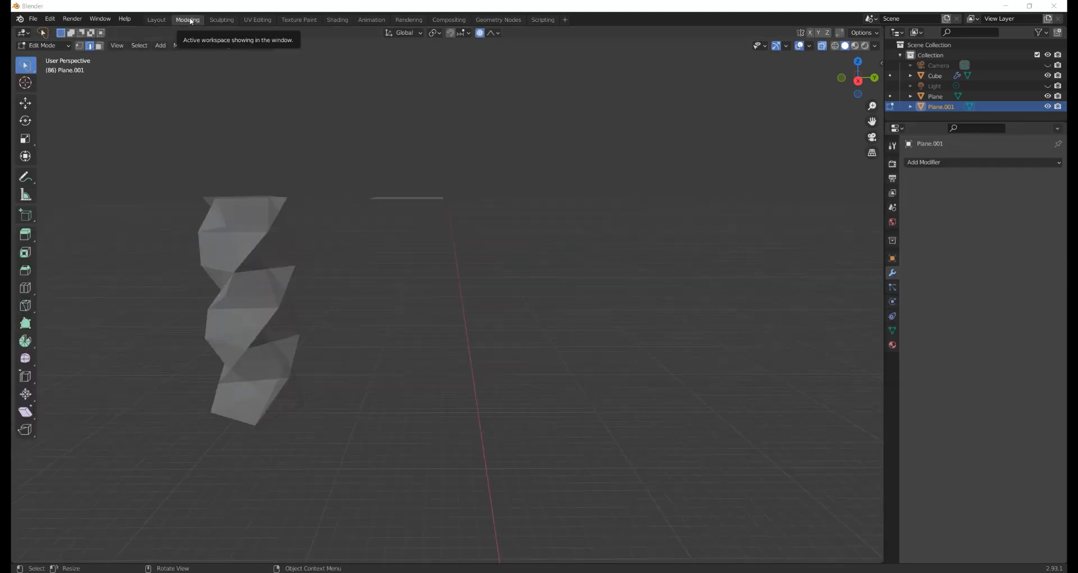
{"action": "mouse_move", "coordinate": [426, 184]}
{"action": "middle_mouse_down"}
{"action": "mouse_move", "coordinate": [441, 257]}
{"action": "mouse_move", "coordinate": [418, 260]}
{"action": "mouse_move", "coordinate": [408, 193]}
{"action": "middle_mouse_up"}
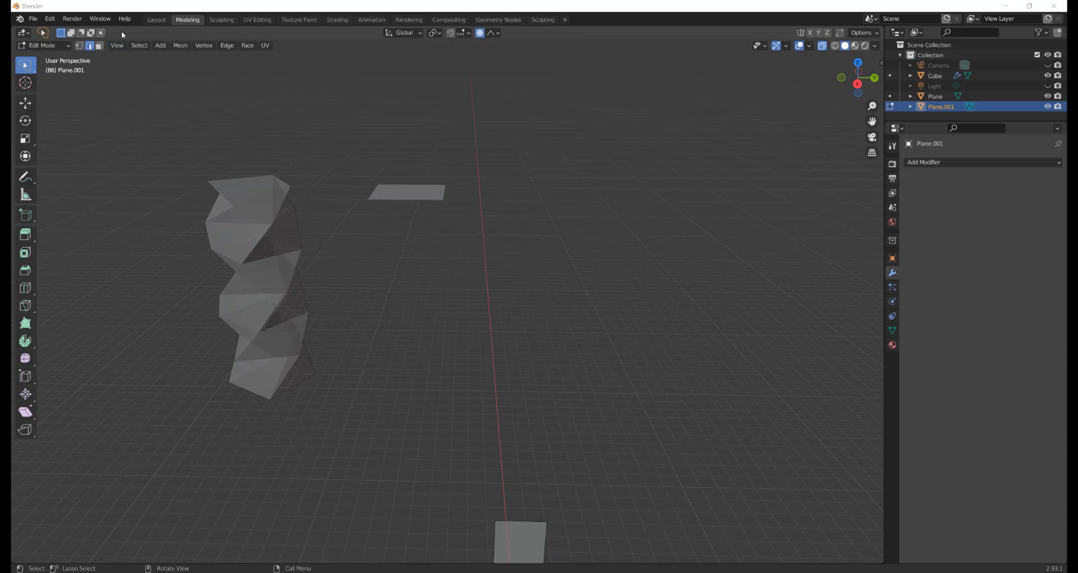
{"action": "left_click", "coordinate": [156, 19]}
Step: Delete the older flat plane located behind the upright one
{"action": "scroll", "coordinate": [407, 187], "scroll_direction": "down", "scroll_amount": 5}
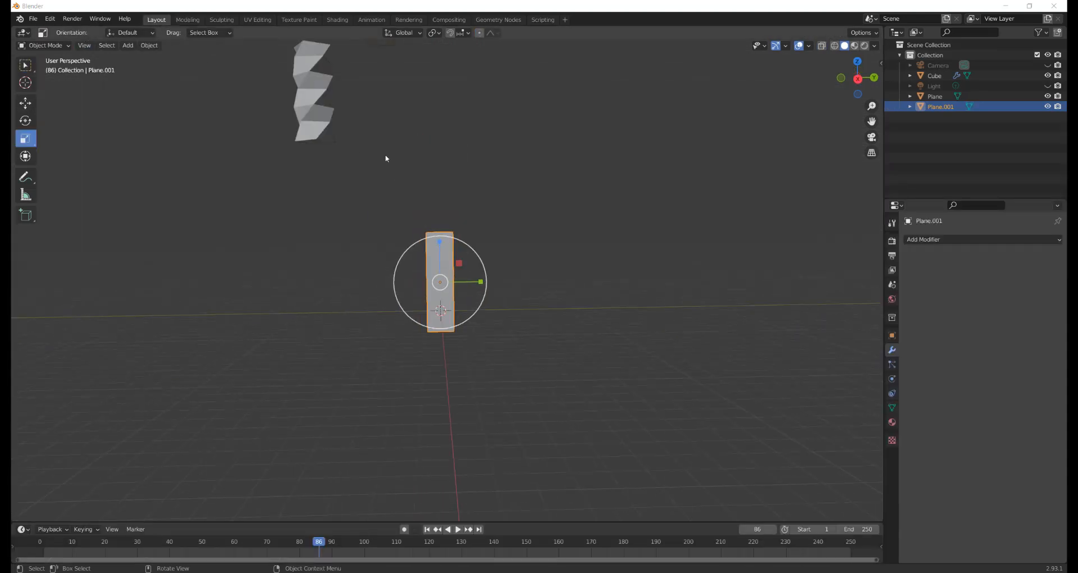
{"action": "middle_click_drag", "start_coordinate": [385, 155], "coordinate": [392, 224]}
{"action": "left_click", "coordinate": [381, 62]}
{"action": "right_click", "coordinate": [380, 62]}
{"action": "mouse_move", "coordinate": [379, 62]}
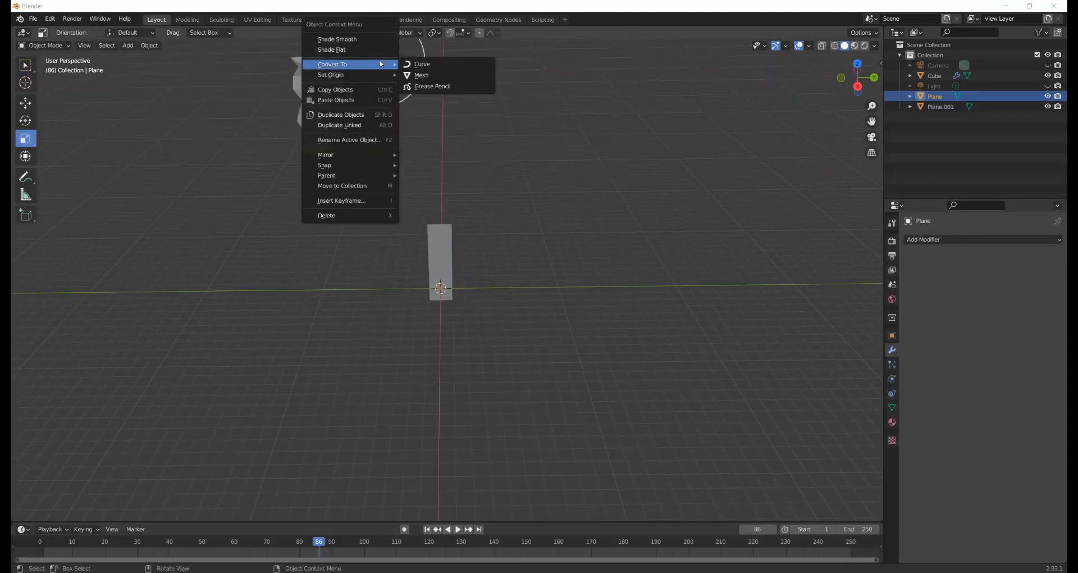
{"action": "left_click", "coordinate": [346, 216]}
Step: Select the tall upright plane and open it for mesh editing in the Modeling workspace
{"action": "middle_click_drag", "start_coordinate": [520, 270], "coordinate": [476, 265]}
{"action": "scroll", "coordinate": [489, 257], "scroll_direction": "up", "scroll_amount": 4}
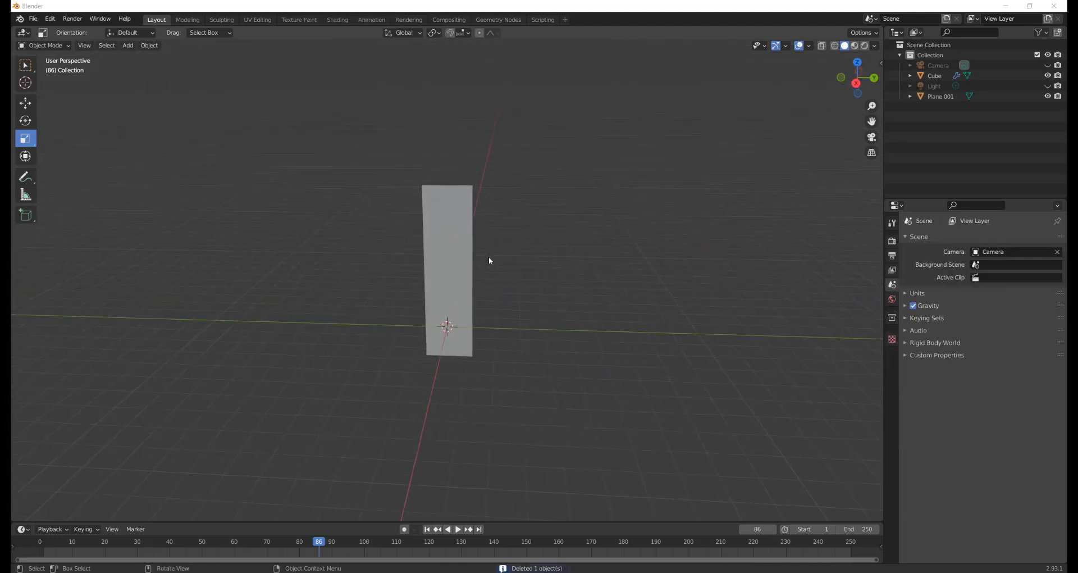
{"action": "left_click", "coordinate": [449, 256]}
{"action": "middle_click_drag", "start_coordinate": [380, 253], "coordinate": [382, 270]}
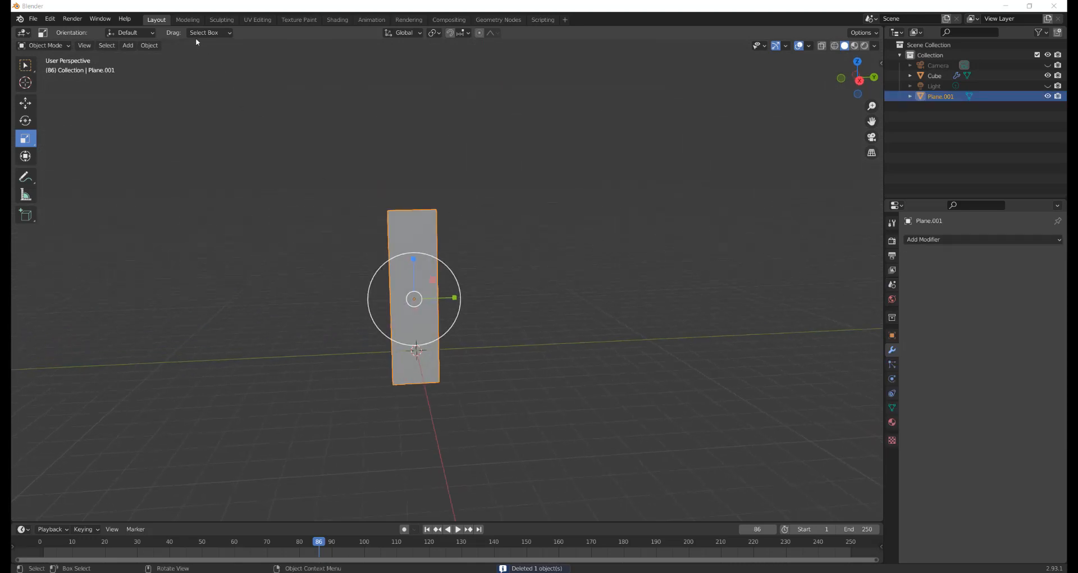
{"action": "left_click", "coordinate": [187, 20]}
{"action": "scroll", "coordinate": [520, 260], "scroll_direction": "down", "scroll_amount": 3}
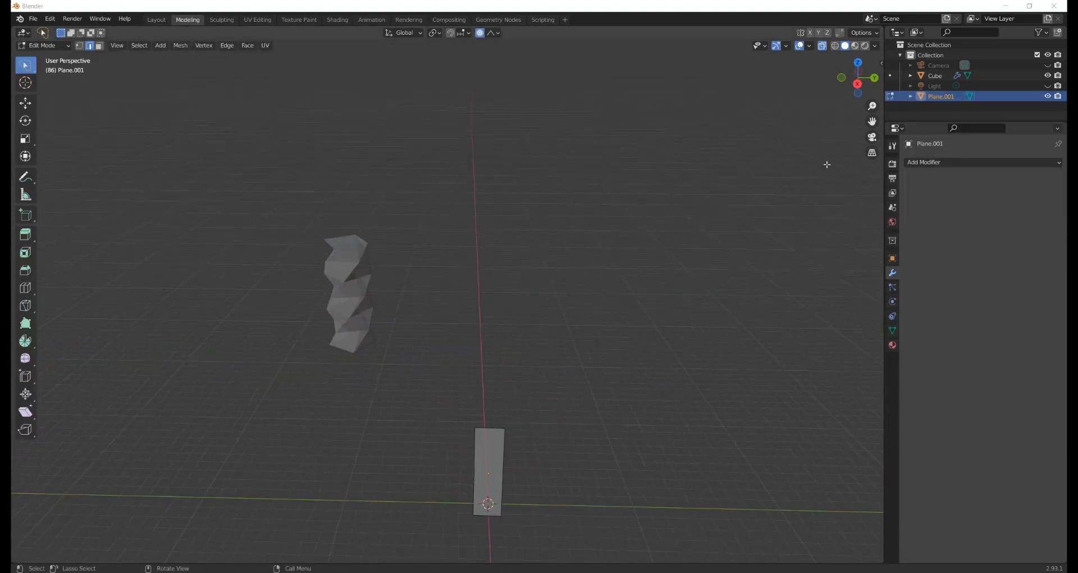
{"action": "left_click_drag", "start_coordinate": [872, 121], "coordinate": [842, 264]}
{"action": "scroll", "coordinate": [532, 303], "scroll_direction": "up", "scroll_amount": 3}
{"action": "scroll", "coordinate": [525, 263], "scroll_direction": "down", "scroll_amount": 1}
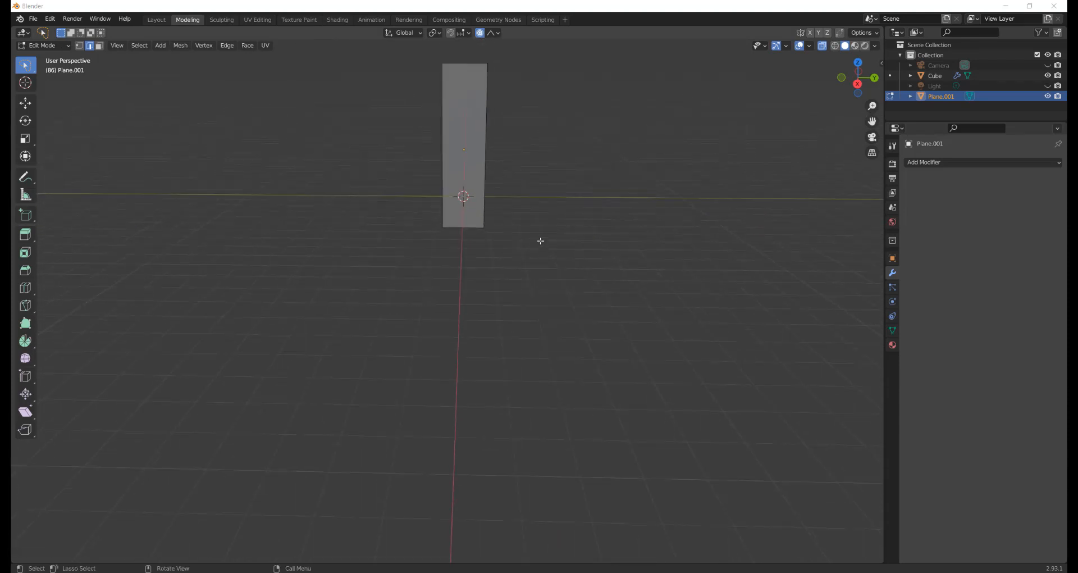
{"action": "scroll", "coordinate": [544, 230], "scroll_direction": "up", "scroll_amount": 1}
{"action": "middle_click_drag", "start_coordinate": [551, 202], "coordinate": [533, 306], "text": "shift"}
{"action": "scroll", "coordinate": [544, 193], "scroll_direction": "up", "scroll_amount": 1}
{"action": "middle_click_drag", "start_coordinate": [502, 219], "coordinate": [523, 162], "text": "shift"}
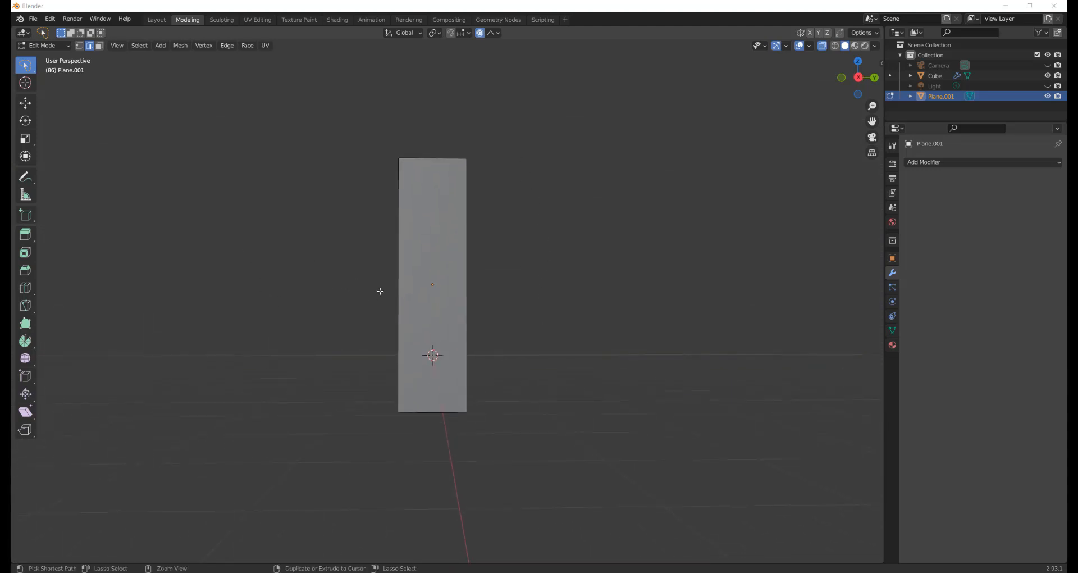
Step: Add five evenly spaced horizontal loop cuts across the tall plane, keeping them close to their centred positions
{"action": "key", "text": "ctrl+r"}
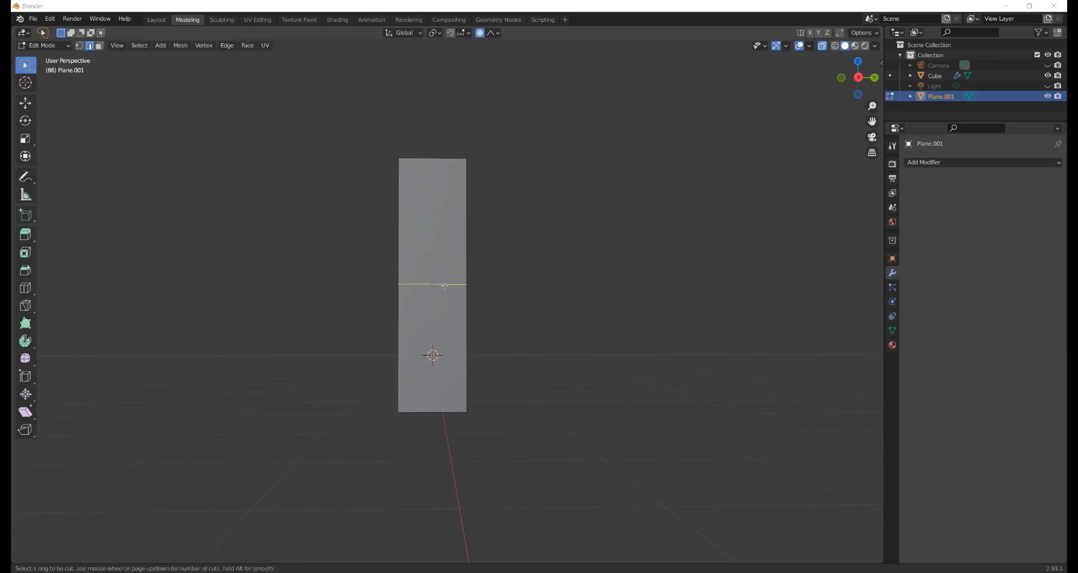
{"action": "scroll", "coordinate": [445, 286], "scroll_direction": "up", "scroll_amount": 3}
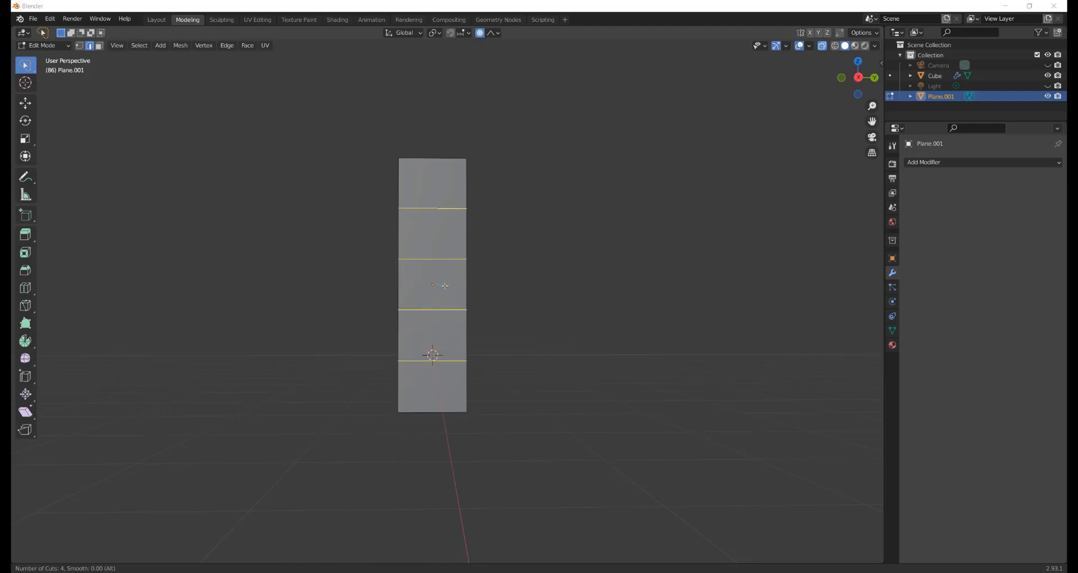
{"action": "scroll", "coordinate": [445, 286], "scroll_direction": "up", "scroll_amount": 1}
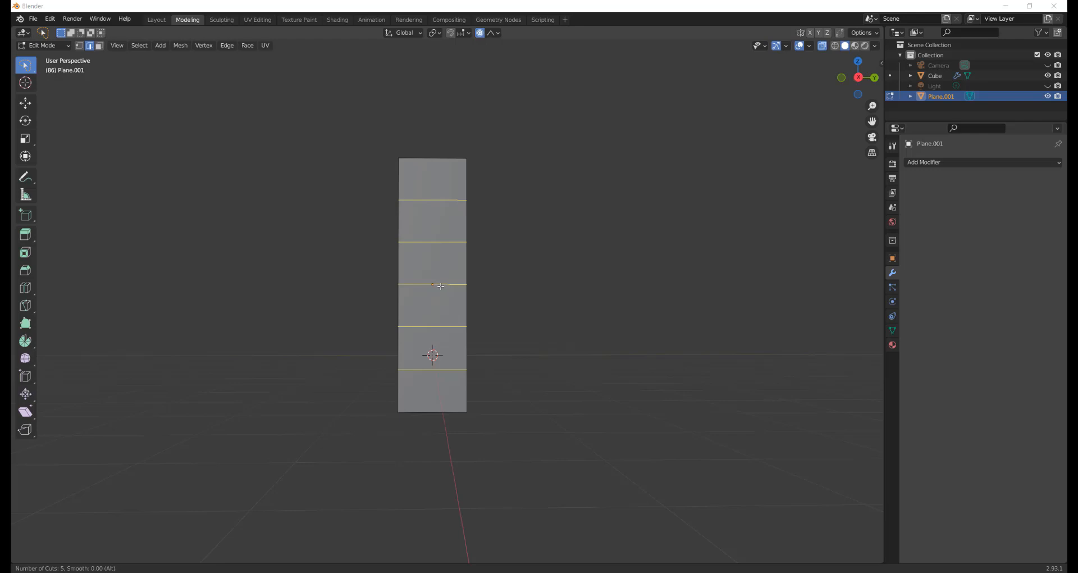
{"action": "left_click", "coordinate": [441, 286]}
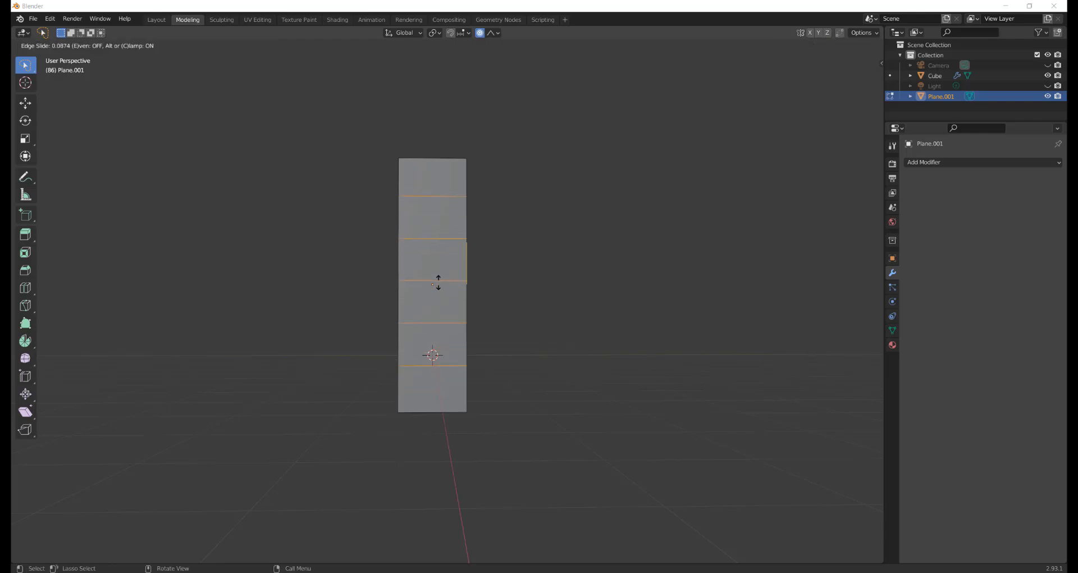
{"action": "left_click", "coordinate": [437, 287]}
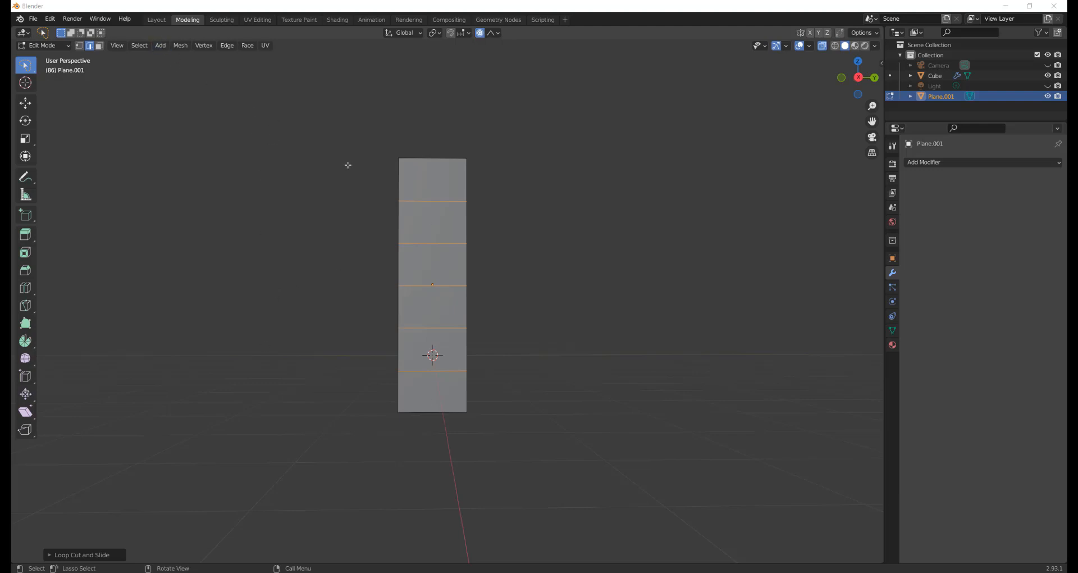
Step: Select the upright plane's top edge and snap the 3D cursor to it
{"action": "mouse_move", "coordinate": [348, 163]}
{"action": "middle_mouse_down"}
{"action": "mouse_move", "coordinate": [346, 235]}
{"action": "mouse_move", "coordinate": [342, 180]}
{"action": "middle_mouse_up"}
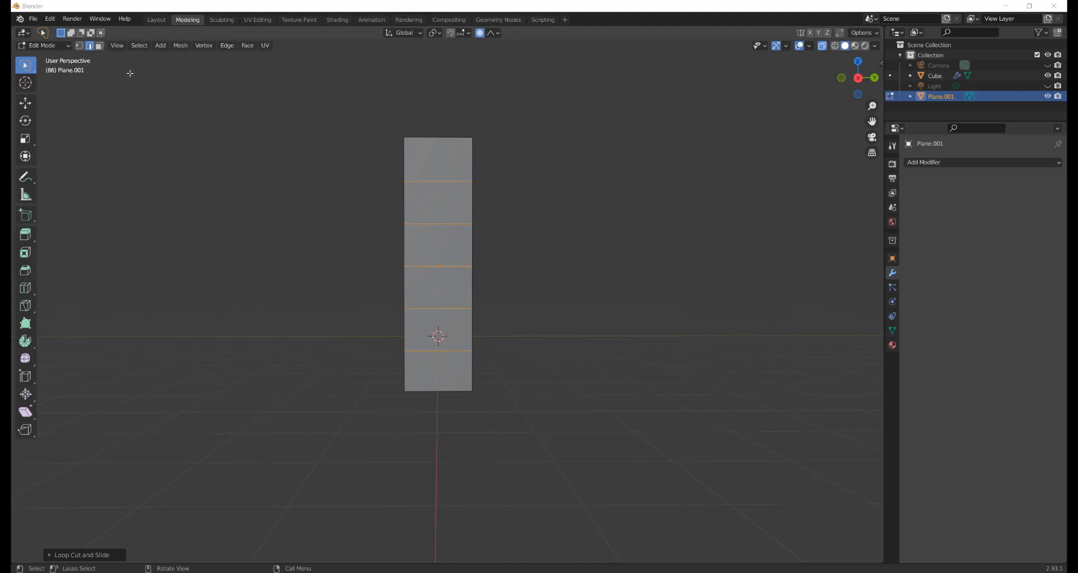
{"action": "left_click", "coordinate": [439, 137]}
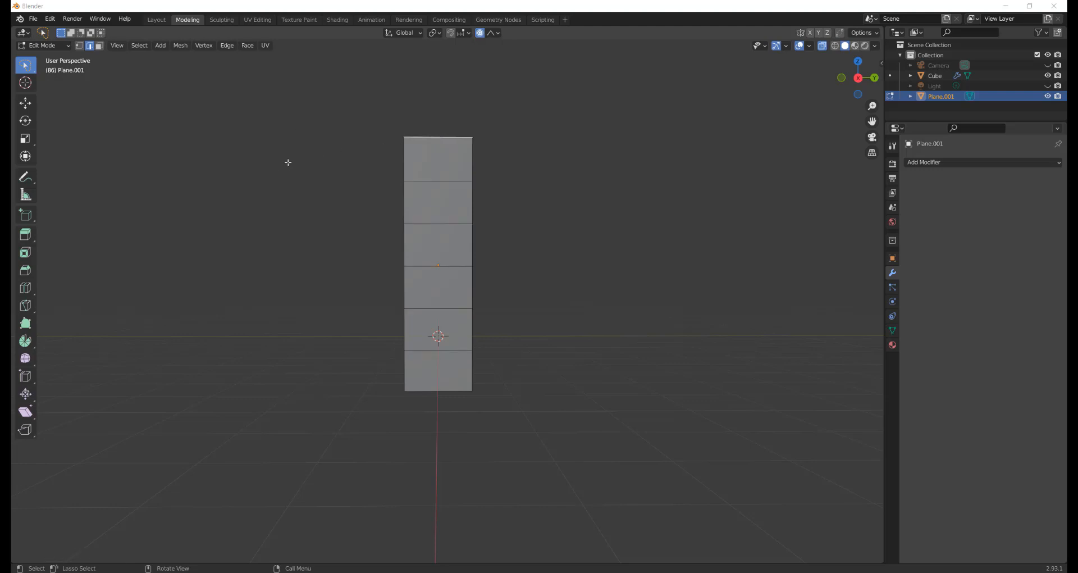
{"action": "key", "text": "shift+s"}
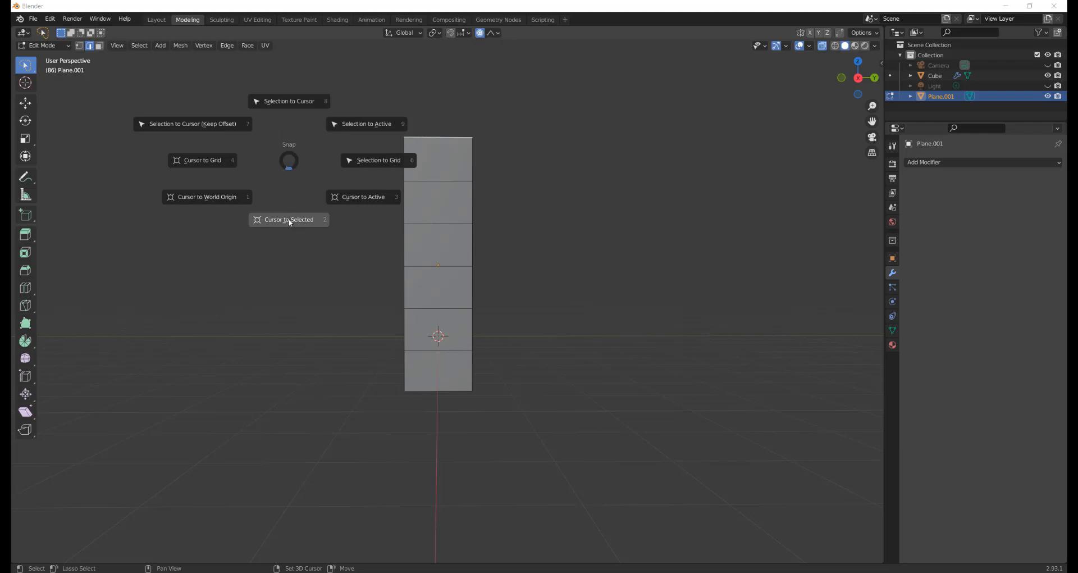
{"action": "left_click", "coordinate": [290, 221]}
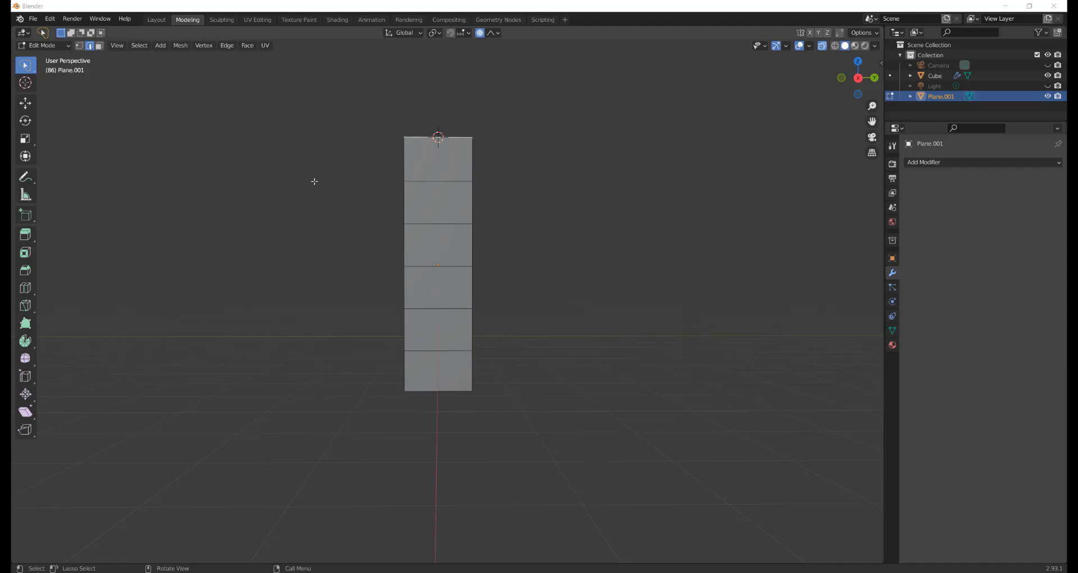
Step: Add a Simple Deform modifier to the plane in the Layout workspace and set its twist angle to 276°
{"action": "left_click", "coordinate": [159, 21]}
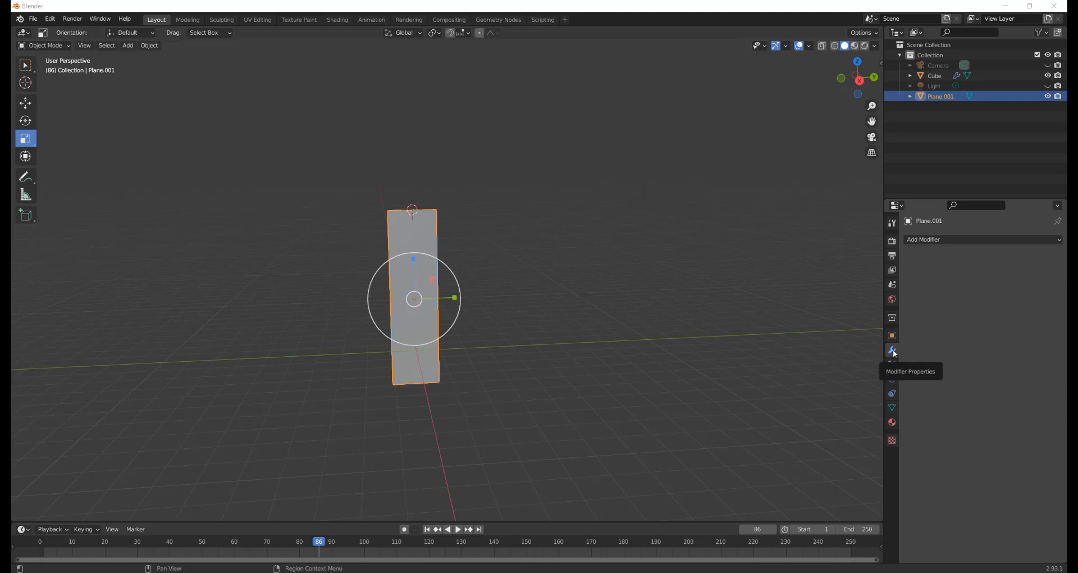
{"action": "left_click", "coordinate": [1056, 241]}
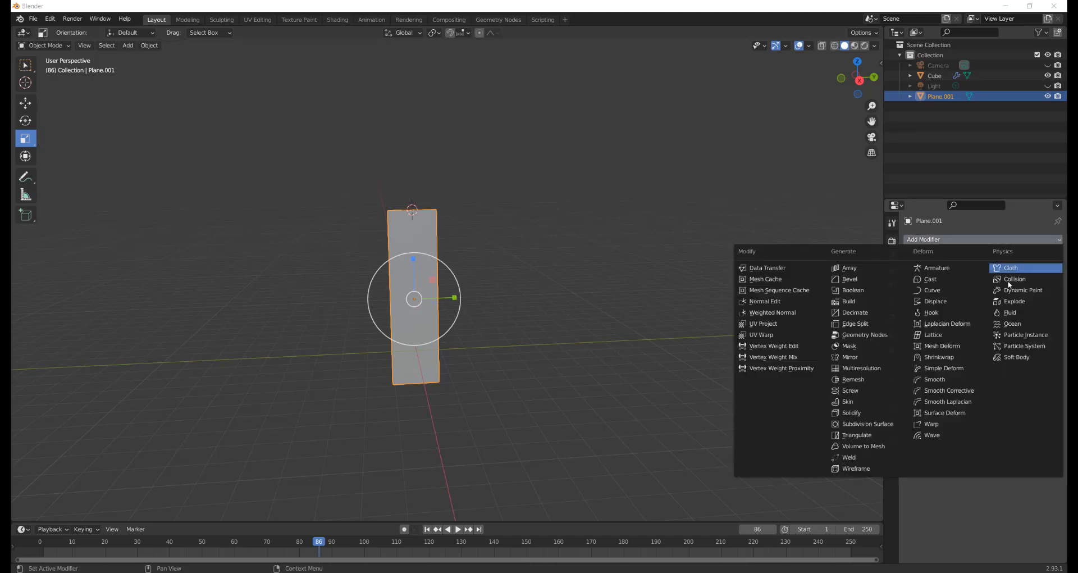
{"action": "left_click", "coordinate": [950, 369]}
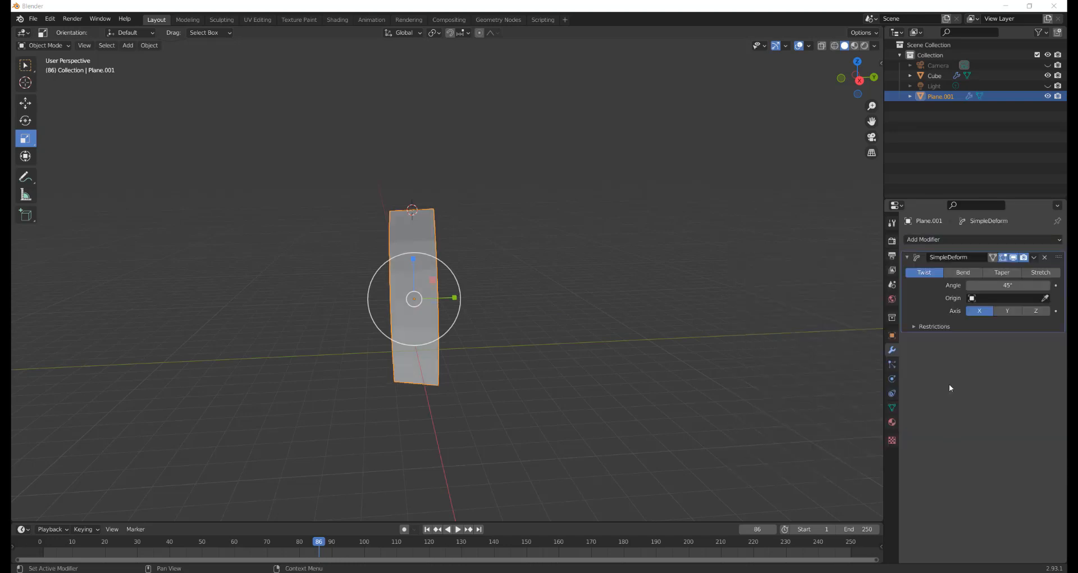
{"action": "left_click_drag", "start_coordinate": [1007, 285], "coordinate": [1076, 285]}
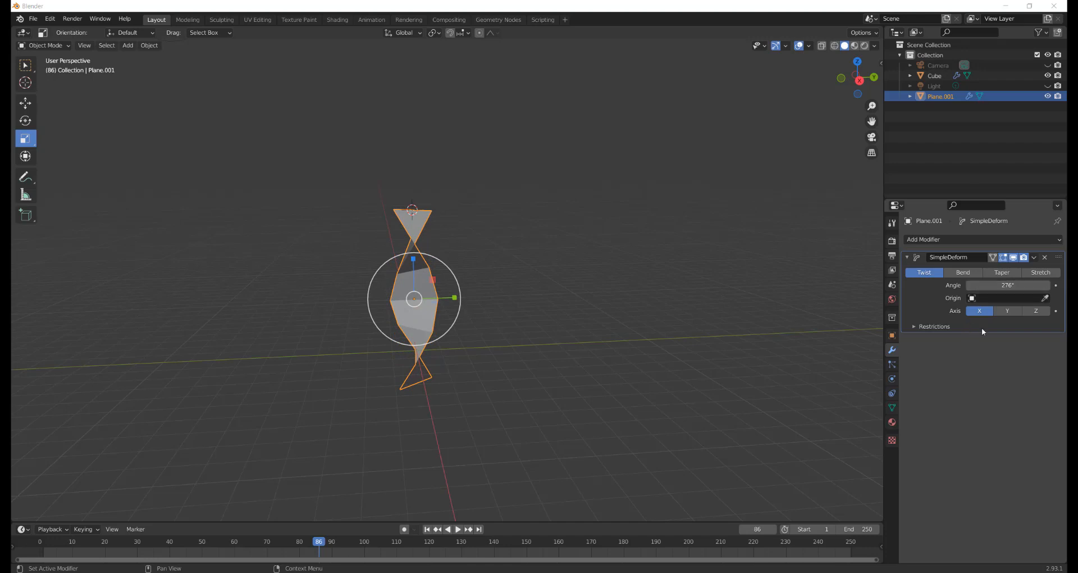
Step: Try Y and Z as the modifier's twist axis, restore X, and inspect the twisted plane
{"action": "left_click", "coordinate": [1010, 311]}
{"action": "left_click", "coordinate": [1037, 311]}
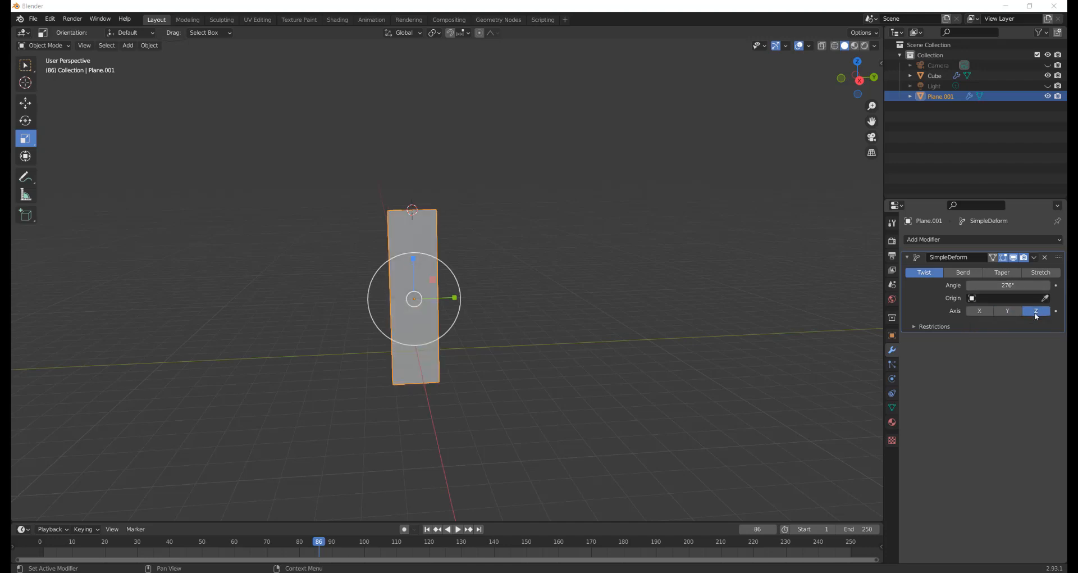
{"action": "left_click", "coordinate": [976, 313]}
{"action": "middle_click_drag", "start_coordinate": [606, 278], "coordinate": [542, 287]}
{"action": "scroll", "coordinate": [542, 286], "scroll_direction": "up", "scroll_amount": 1}
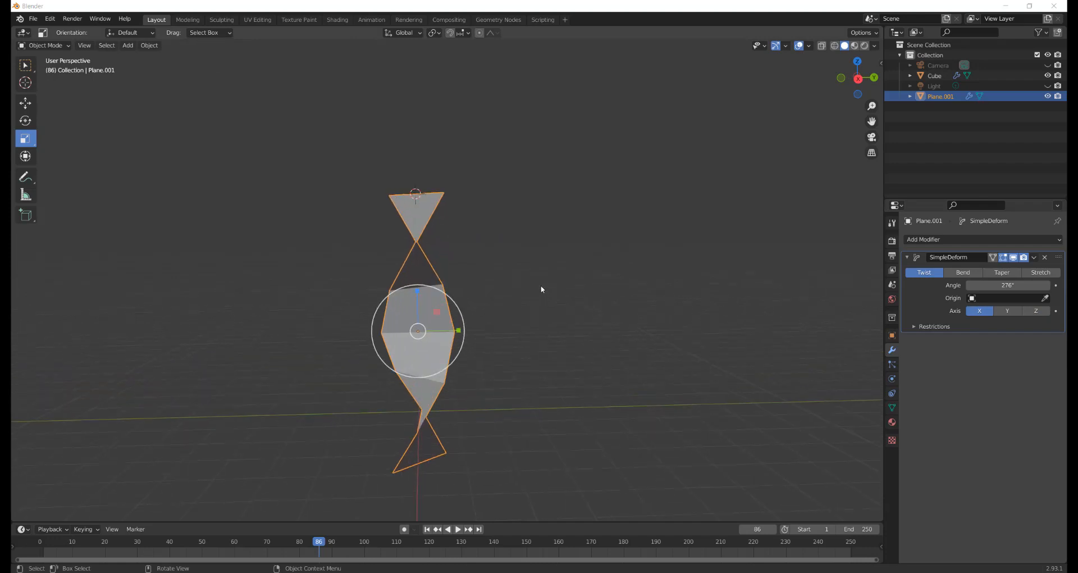
{"action": "left_click_drag", "start_coordinate": [871, 121], "coordinate": [870, 86]}
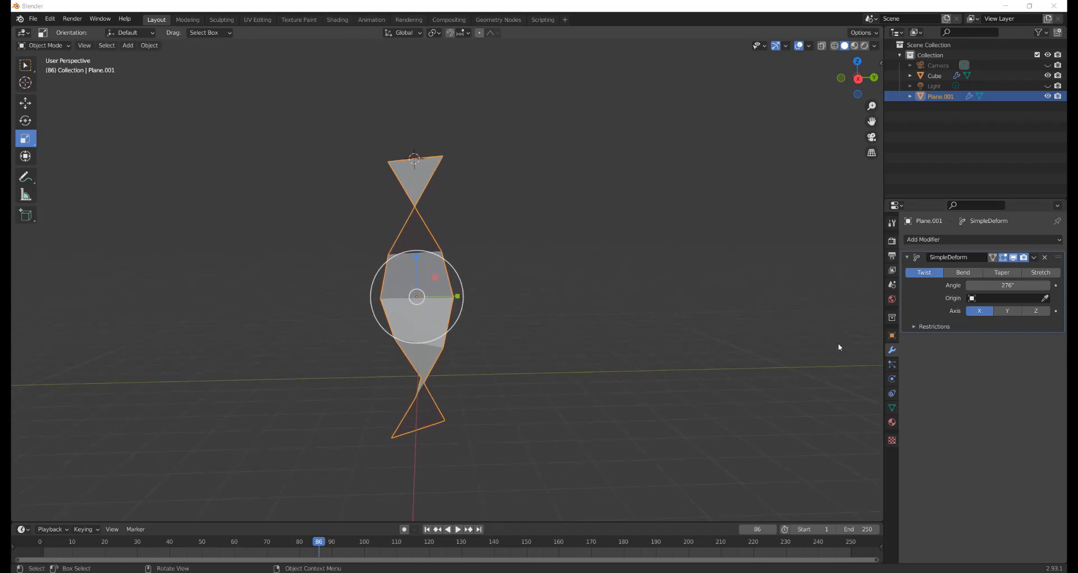
Step: Try a 360° twist on the plane, examine it from several sides, and reduce the angle to 262°
{"action": "left_click_drag", "start_coordinate": [1000, 285], "coordinate": [984, 285]}
{"action": "middle_click_drag", "start_coordinate": [517, 296], "coordinate": [494, 260]}
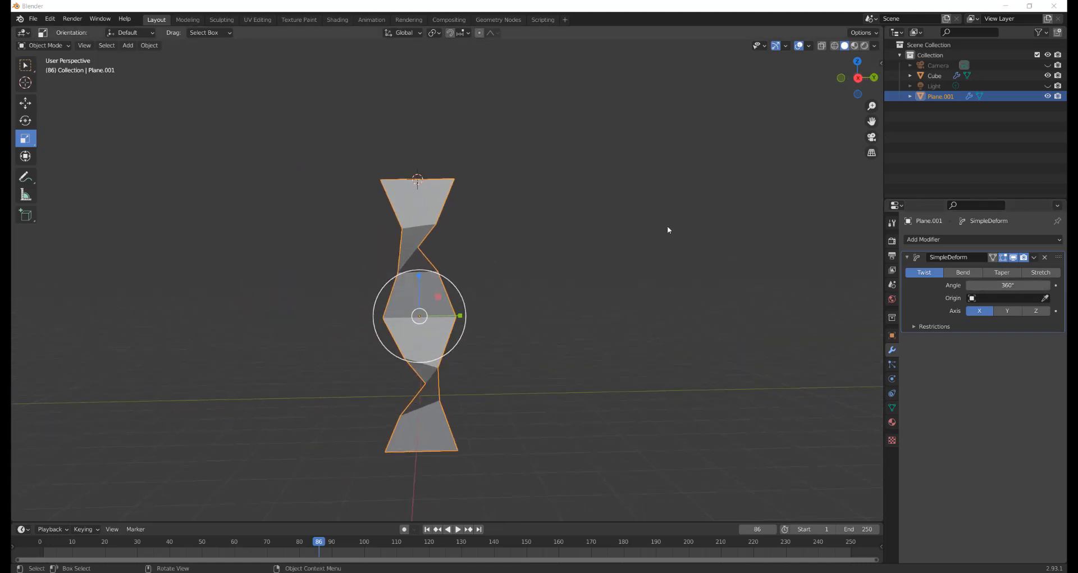
{"action": "middle_click_drag", "start_coordinate": [627, 237], "coordinate": [590, 262]}
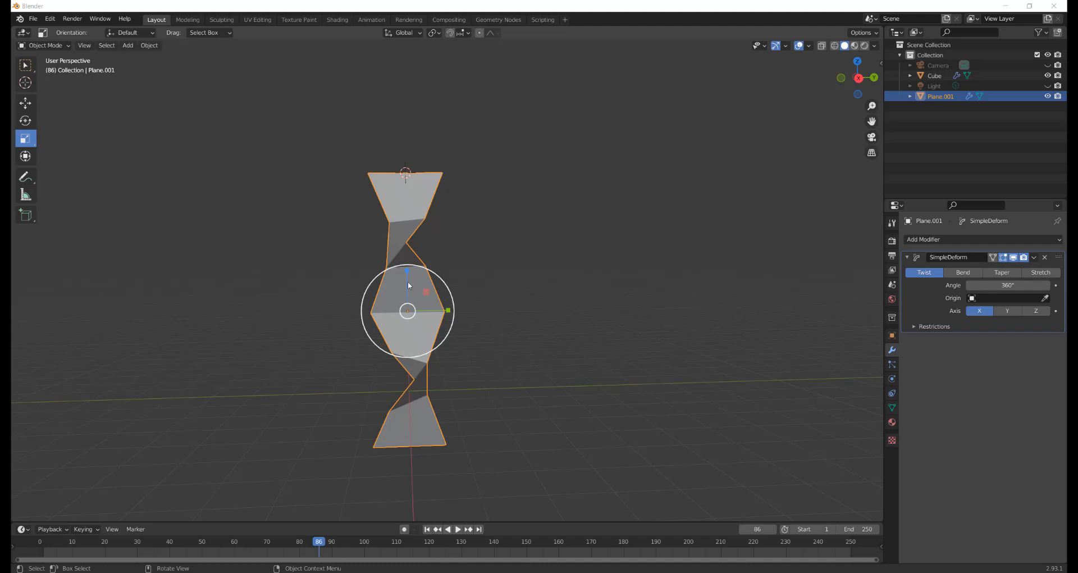
{"action": "middle_click_drag", "start_coordinate": [408, 310], "coordinate": [774, 244]}
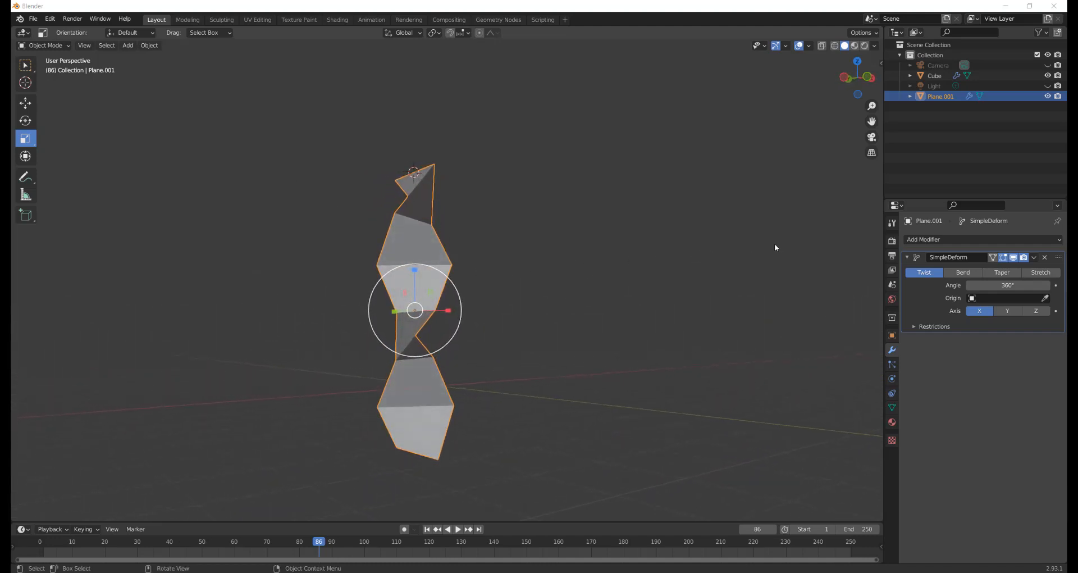
{"action": "left_click_drag", "start_coordinate": [1008, 285], "coordinate": [949, 285]}
{"action": "middle_click_drag", "start_coordinate": [694, 298], "coordinate": [506, 275]}
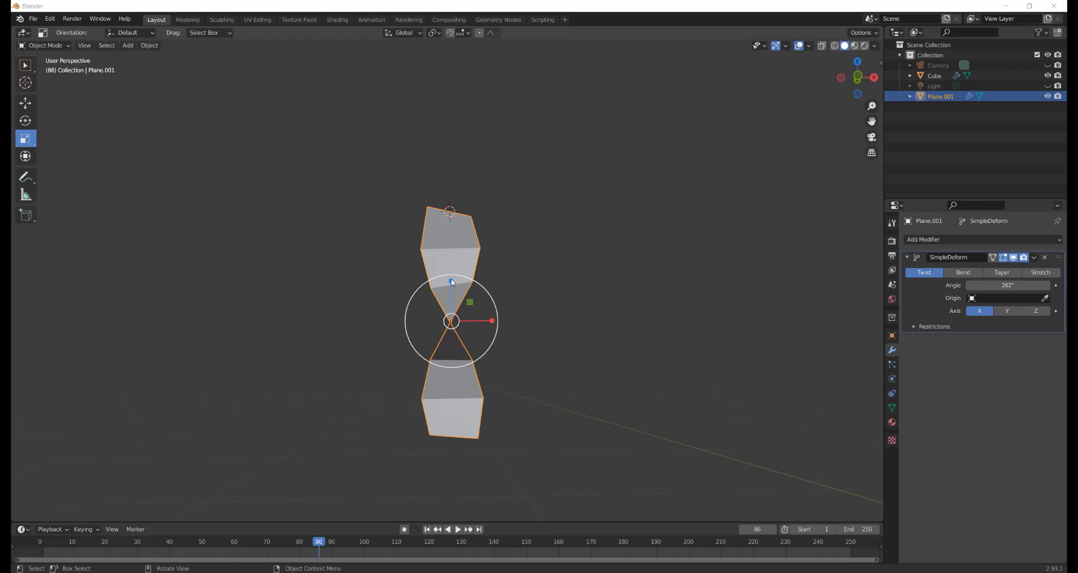
Step: Stretch the twisted plane along its Z axis with the Scale tool and deselect it
{"action": "mouse_move", "coordinate": [451, 278]}
{"action": "left_mouse_down"}
{"action": "mouse_move", "coordinate": [456, 214]}
{"action": "mouse_move", "coordinate": [456, 291]}
{"action": "mouse_move", "coordinate": [449, 200]}
{"action": "mouse_move", "coordinate": [464, 258]}
{"action": "mouse_move", "coordinate": [456, 225]}
{"action": "mouse_move", "coordinate": [472, 241]}
{"action": "mouse_move", "coordinate": [436, 289]}
{"action": "left_mouse_up"}
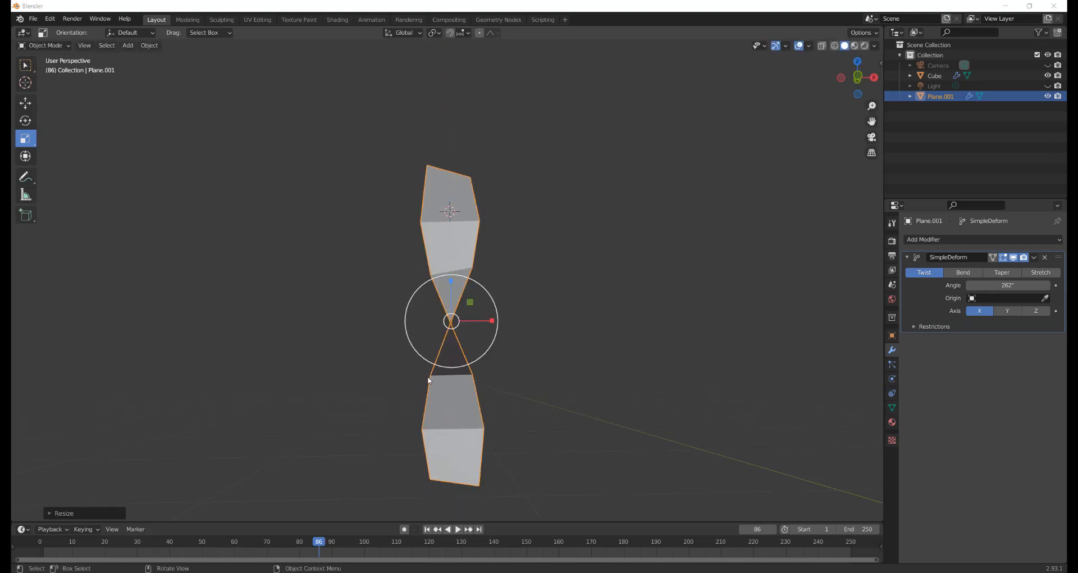
{"action": "left_click", "coordinate": [339, 316]}
{"action": "middle_click_drag", "start_coordinate": [565, 308], "coordinate": [528, 304]}
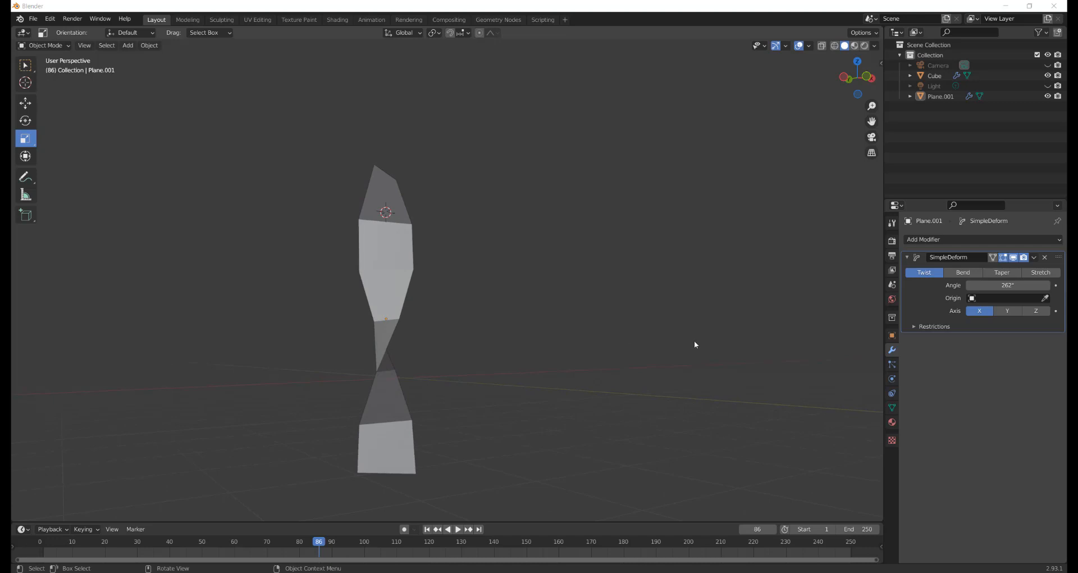
Step: Remove the Simple Deform modifier from the plane and reopen the plane for mesh editing in the Modeling workspace
{"action": "left_click", "coordinate": [1046, 257]}
{"action": "middle_click_drag", "start_coordinate": [518, 304], "coordinate": [731, 303]}
{"action": "left_click", "coordinate": [268, 264]}
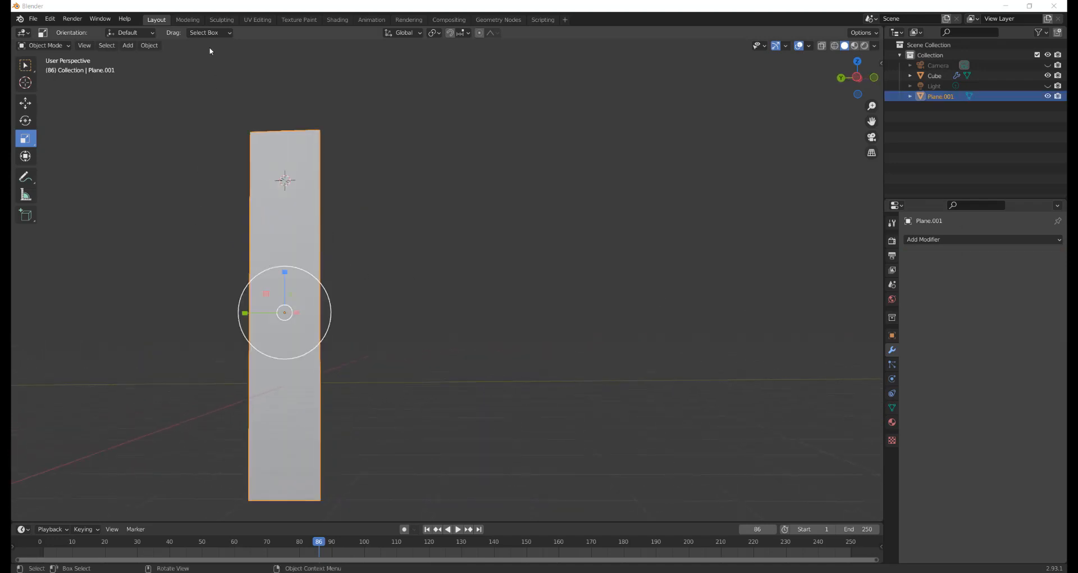
{"action": "left_click", "coordinate": [189, 21]}
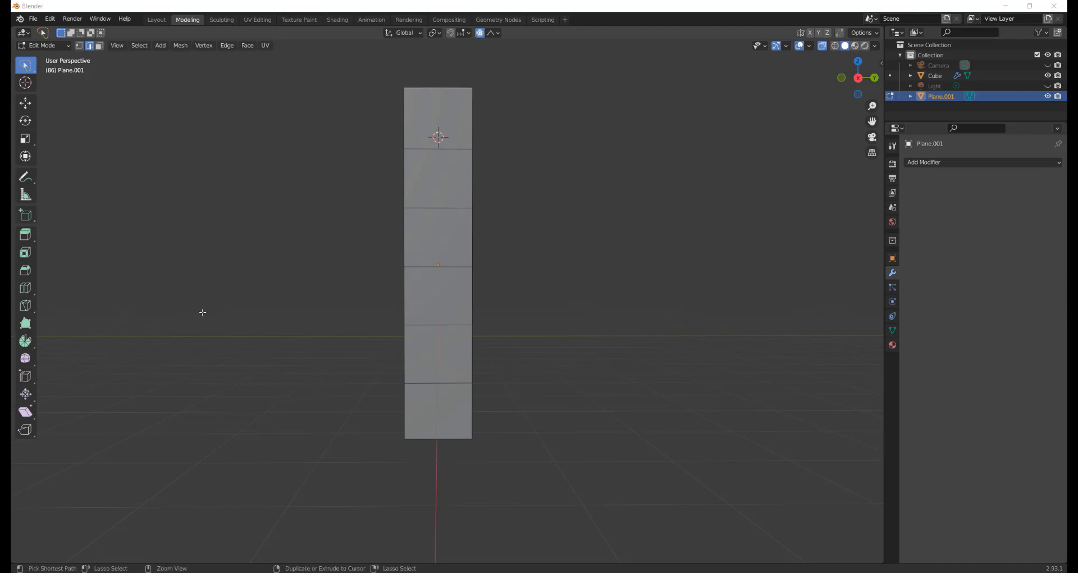
{"action": "key", "text": "ctrl+r"}
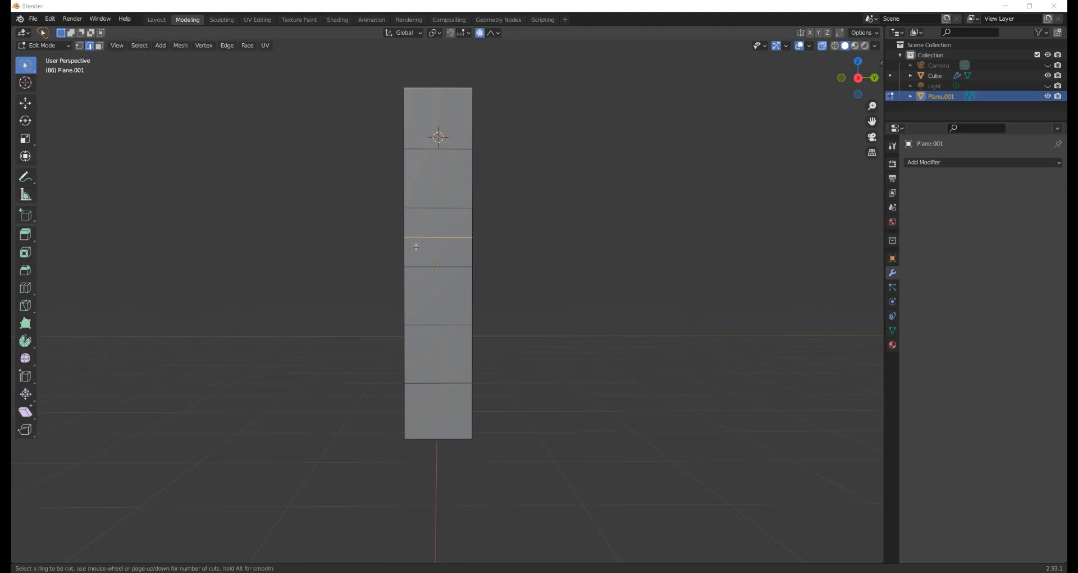
{"action": "scroll", "coordinate": [416, 247], "scroll_direction": "up", "scroll_amount": 3}
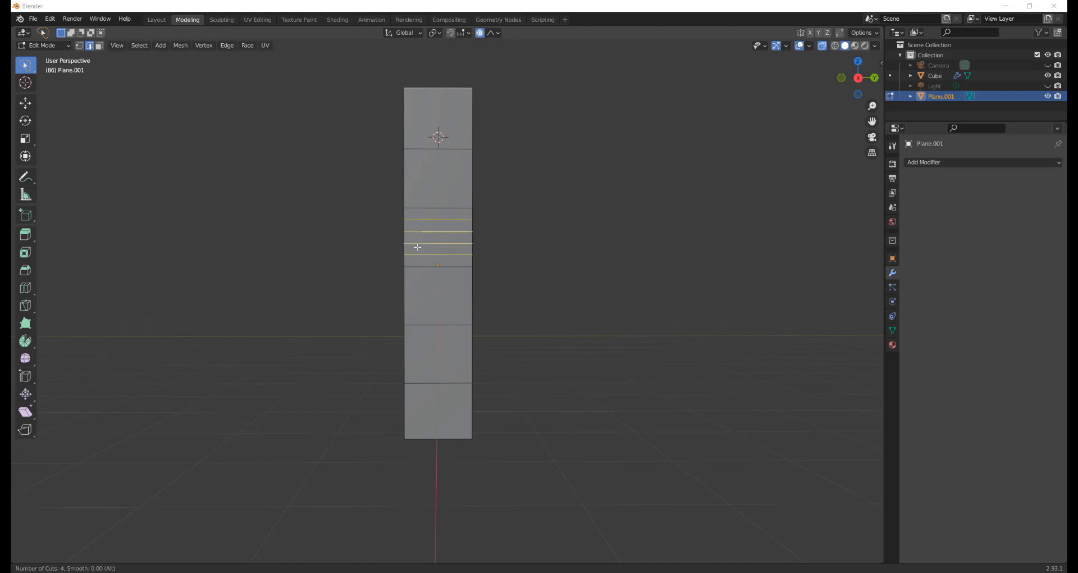
{"action": "scroll", "coordinate": [418, 247], "scroll_direction": "down", "scroll_amount": 1}
{"action": "scroll", "coordinate": [419, 250], "scroll_direction": "down", "scroll_amount": 1}
Step: Add one horizontal loop cut through the middle of each of the plane's six sections with the Loop Cut tool
{"action": "left_click", "coordinate": [28, 289]}
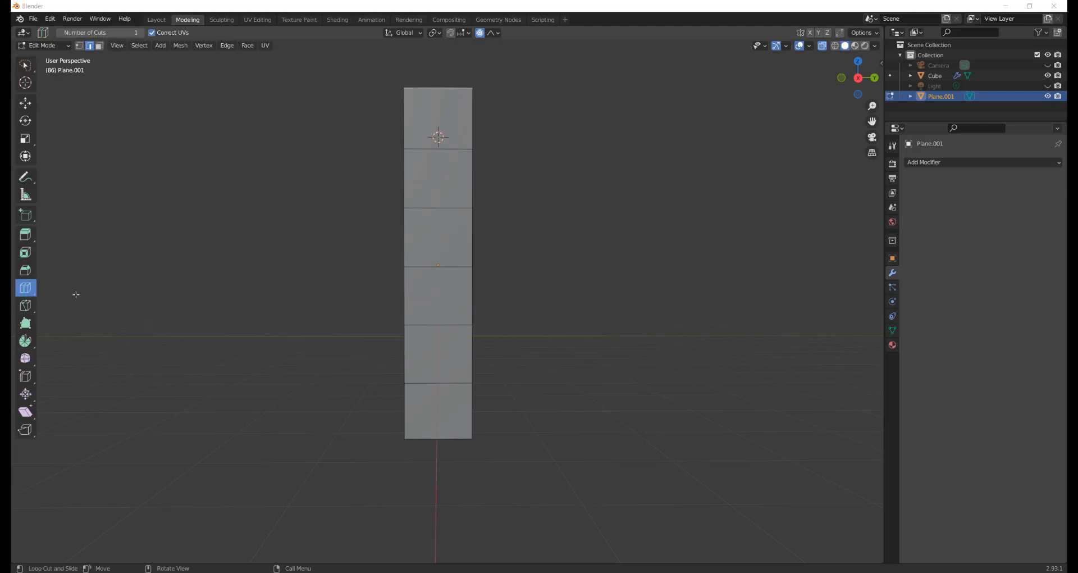
{"action": "left_click", "coordinate": [425, 238]}
{"action": "left_click", "coordinate": [422, 179]}
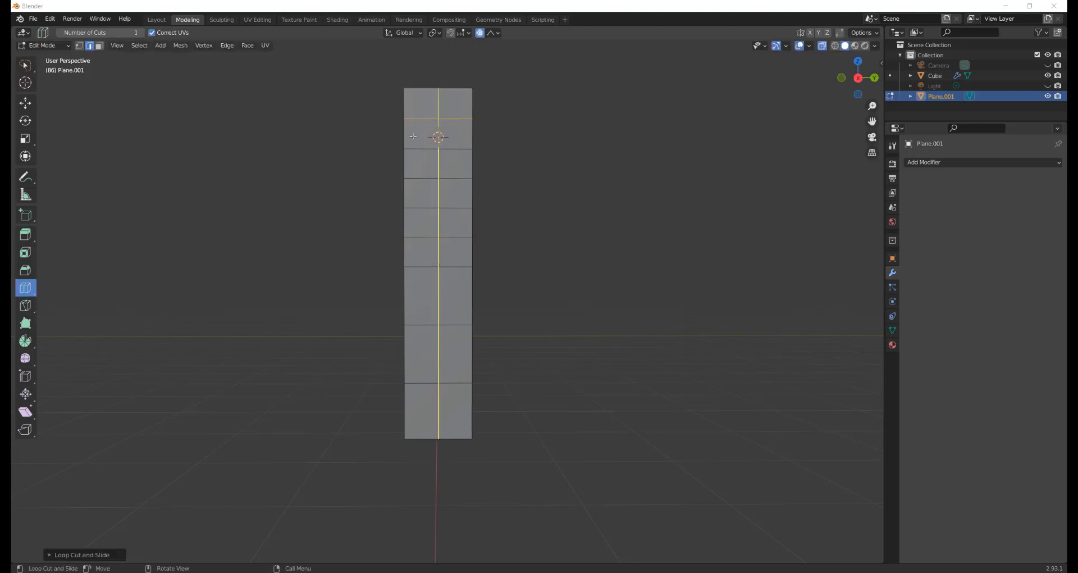
{"action": "left_click", "coordinate": [416, 124]}
{"action": "left_click", "coordinate": [423, 297]}
{"action": "left_click", "coordinate": [428, 354]}
{"action": "left_click", "coordinate": [420, 410]}
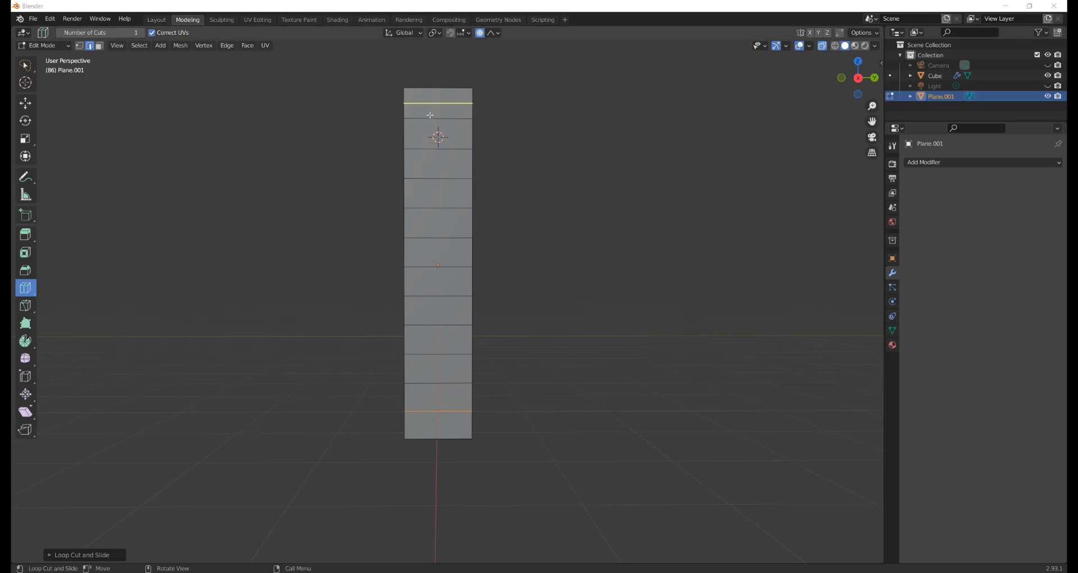
{"action": "middle_click_drag", "start_coordinate": [292, 122], "coordinate": [433, 177]}
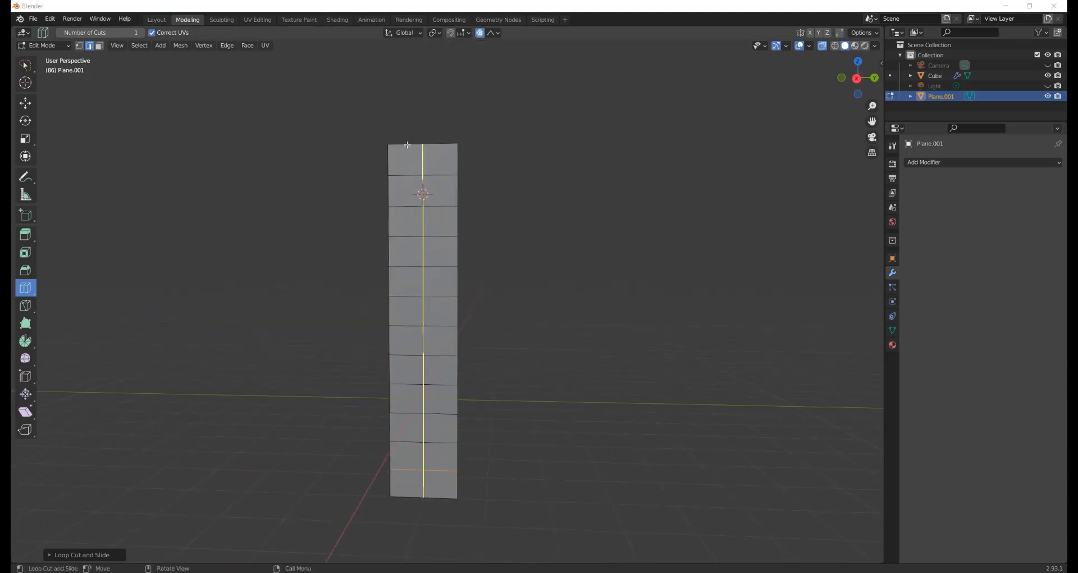
{"action": "left_click", "coordinate": [407, 145]}
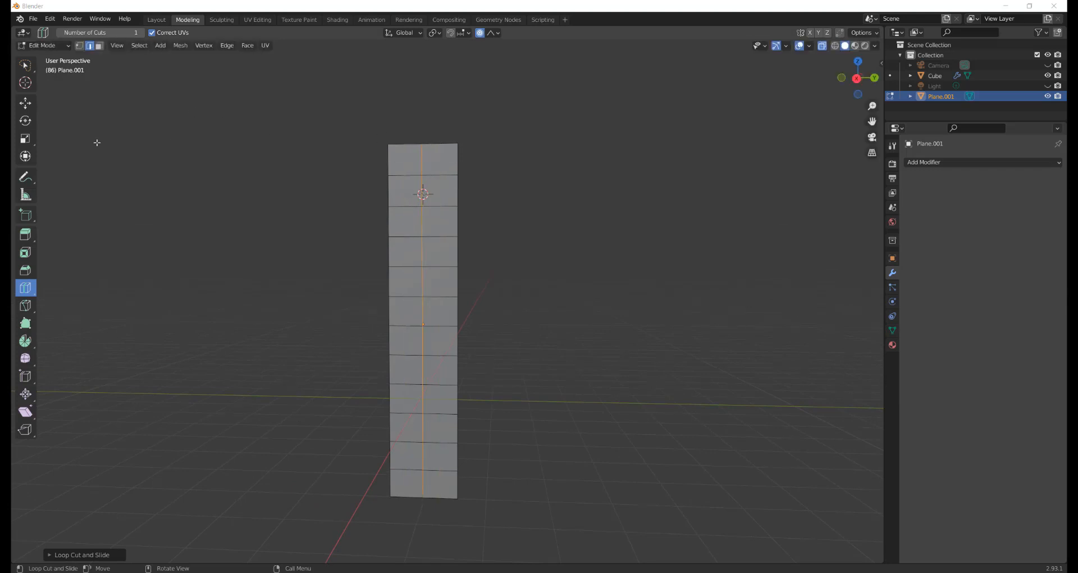
{"action": "key", "text": "ctrl+z"}
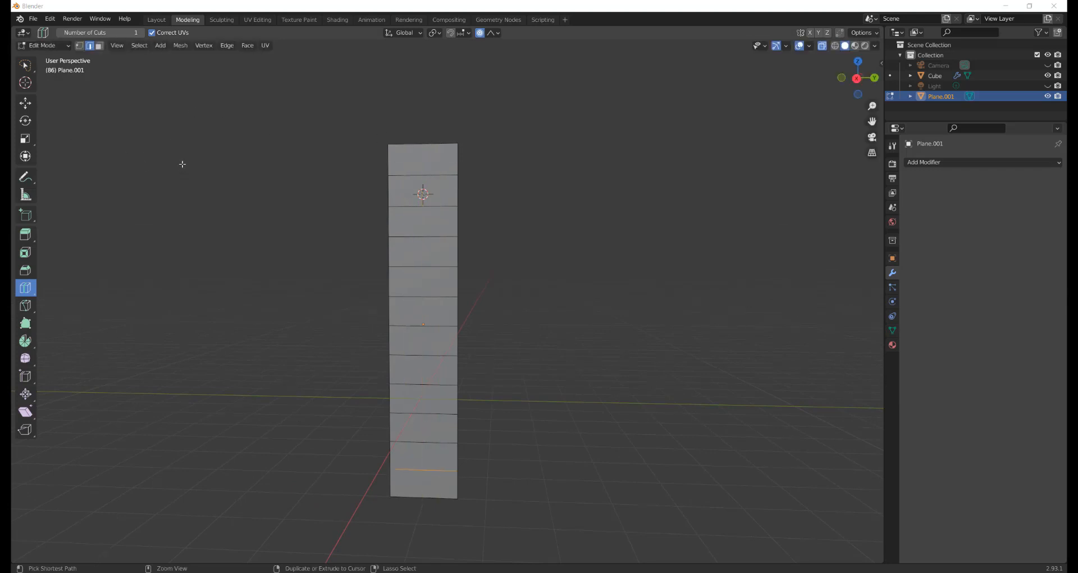
Step: Select the stretched plane's top edge with the selection tool and snap the 3D cursor onto its centre
{"action": "key", "text": "w"}
{"action": "left_click", "coordinate": [409, 143]}
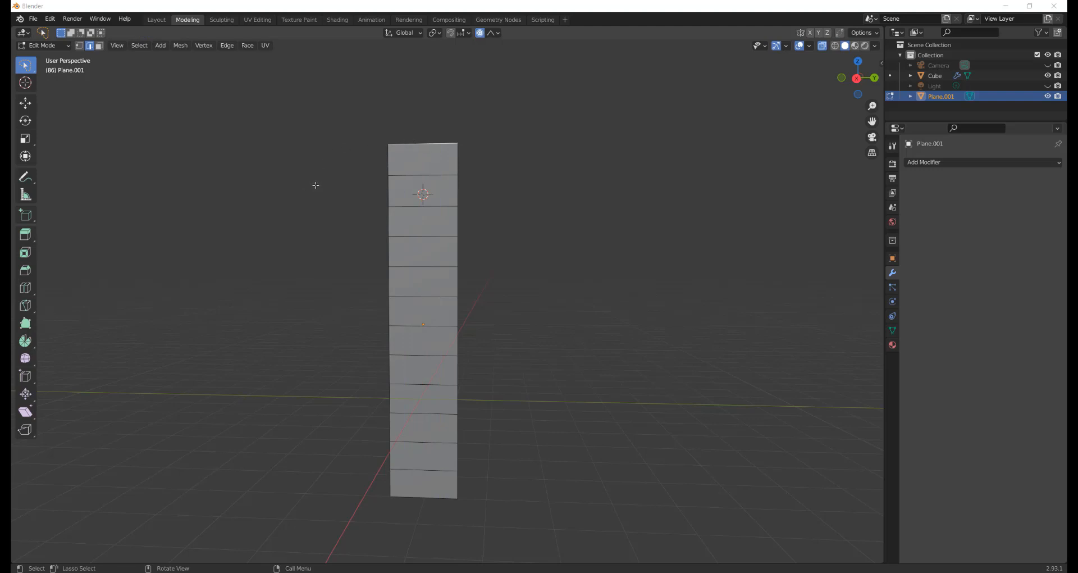
{"action": "key", "text": "shift+s"}
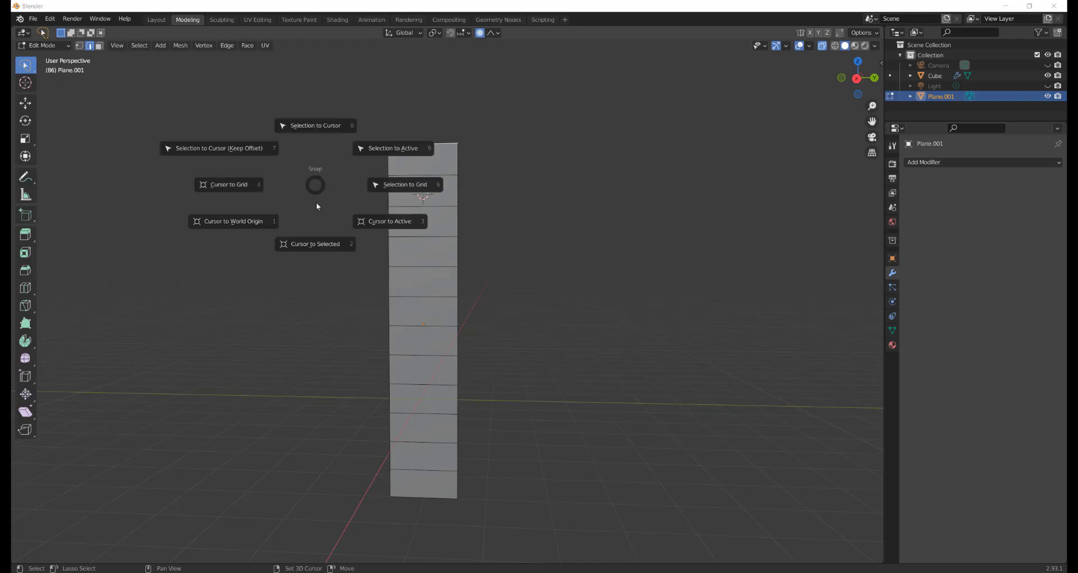
{"action": "left_click", "coordinate": [313, 245]}
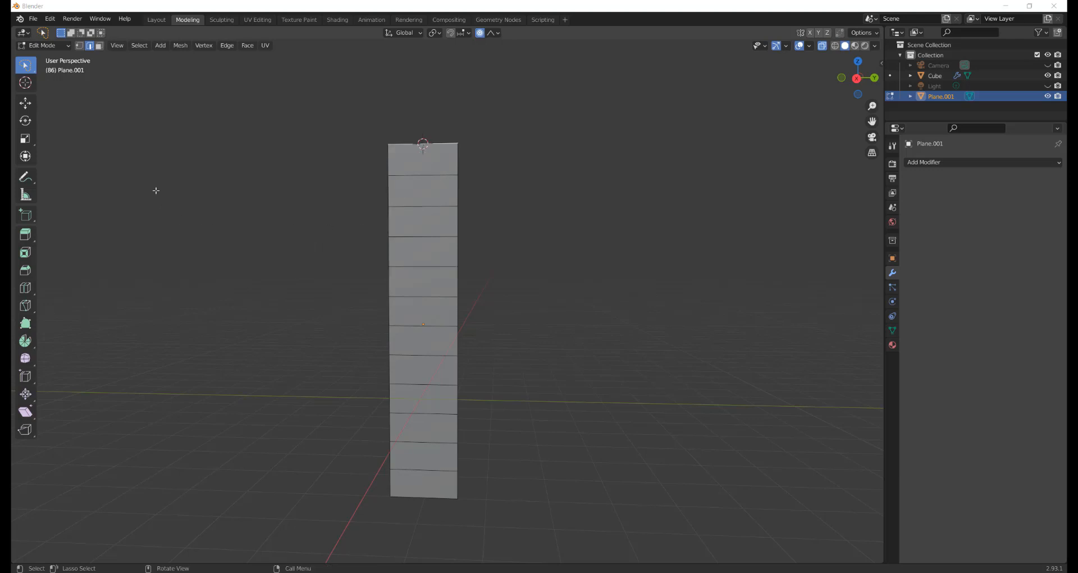
Step: Add a Simple Deform modifier to the subdivided plane in the Layout workspace and twist it 360° about the X axis
{"action": "left_click", "coordinate": [156, 20]}
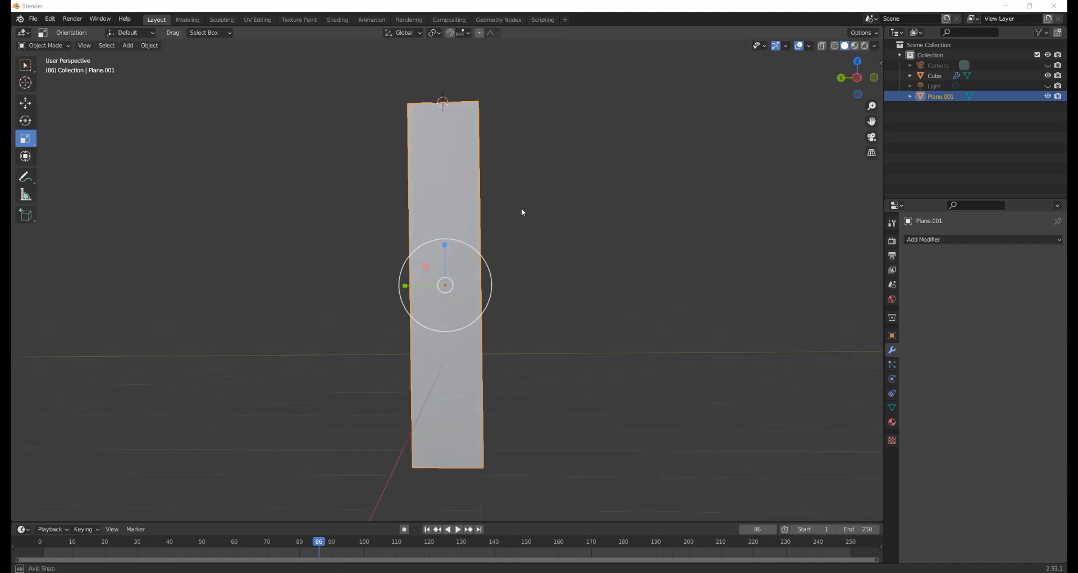
{"action": "left_click", "coordinate": [1048, 240]}
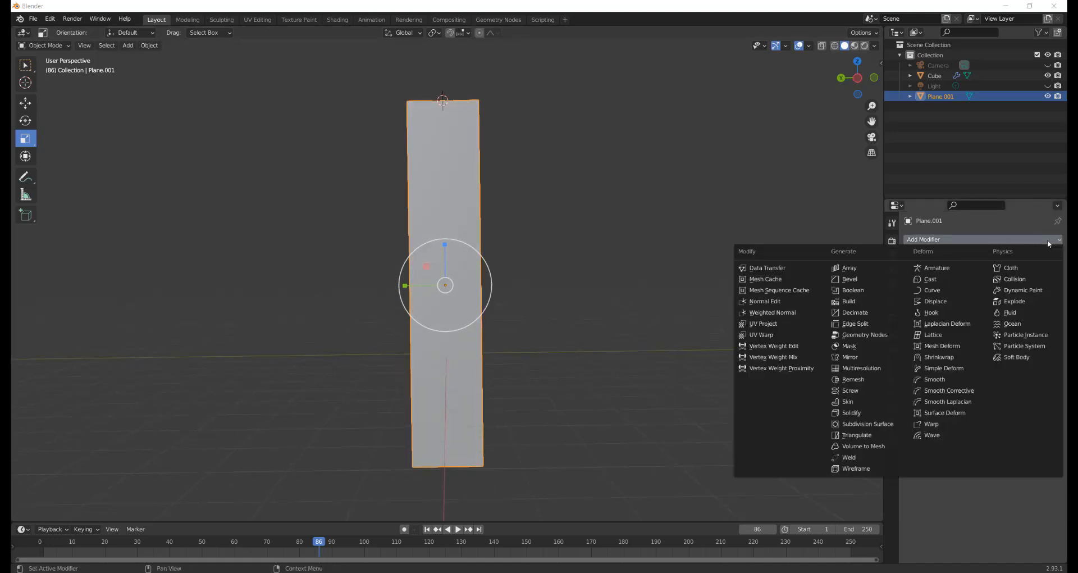
{"action": "left_click", "coordinate": [953, 369]}
{"action": "left_click_drag", "start_coordinate": [1007, 286], "coordinate": [1045, 286]}
{"action": "middle_click_drag", "start_coordinate": [247, 318], "coordinate": [243, 296]}
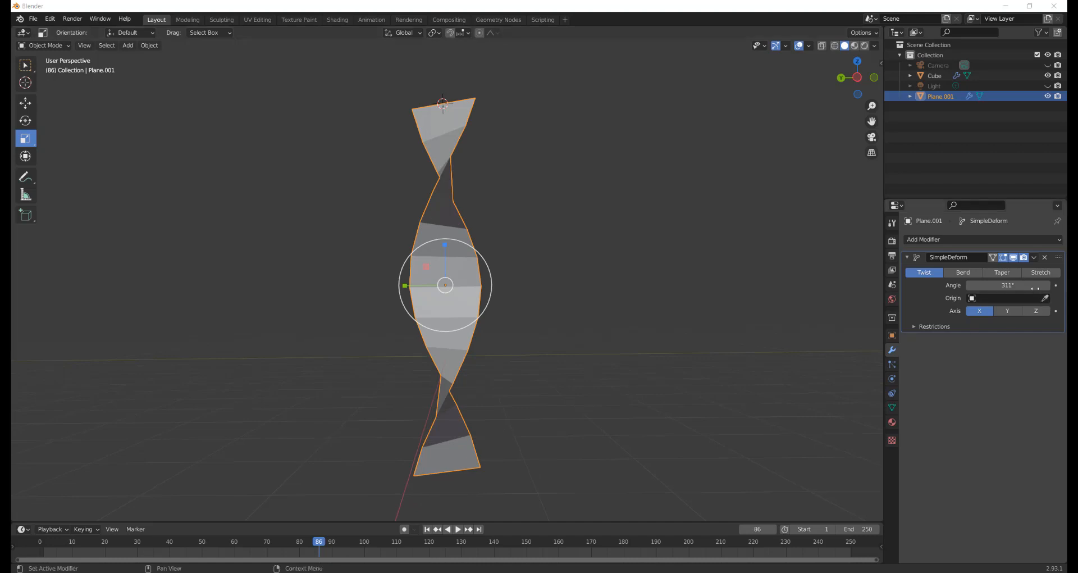
{"action": "left_click_drag", "start_coordinate": [1033, 286], "coordinate": [1073, 285]}
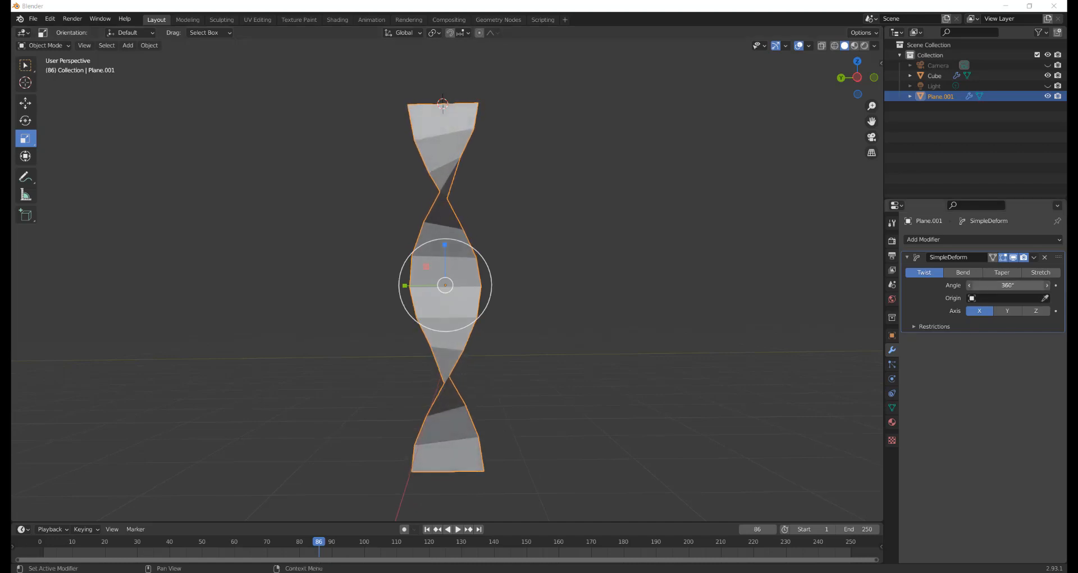
{"action": "left_click_drag", "start_coordinate": [984, 285], "coordinate": [796, 289]}
{"action": "middle_click_drag", "start_coordinate": [550, 232], "coordinate": [644, 328]}
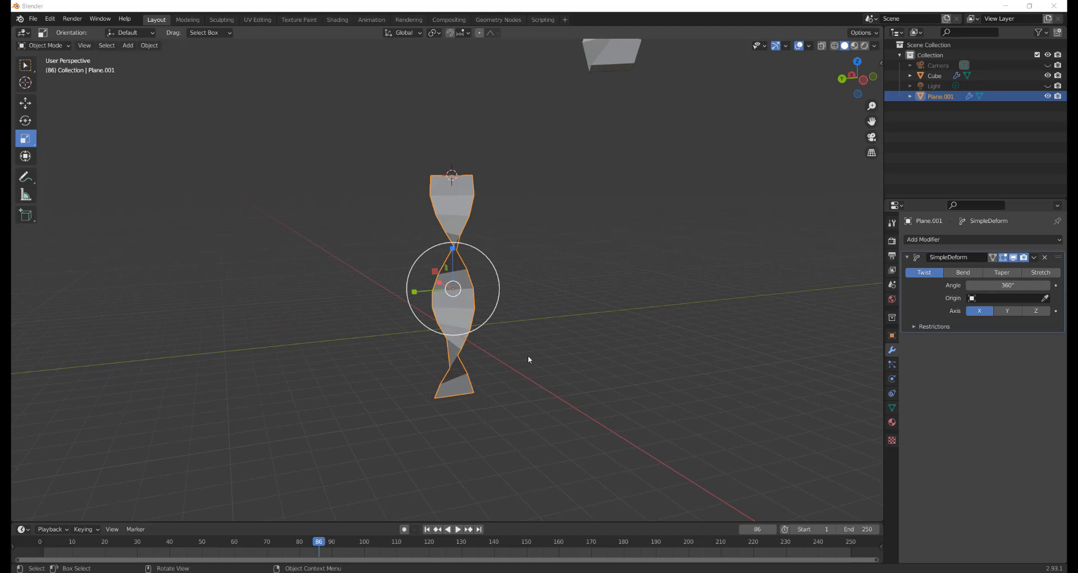
{"action": "left_click_drag", "start_coordinate": [872, 122], "coordinate": [644, 183]}
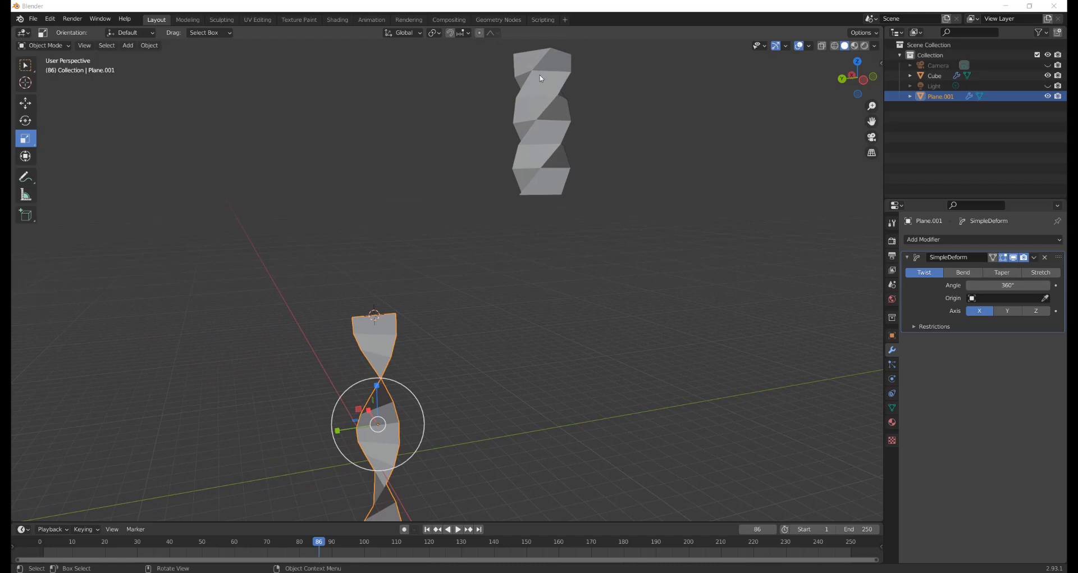
{"action": "middle_click_drag", "start_coordinate": [561, 211], "coordinate": [553, 128]}
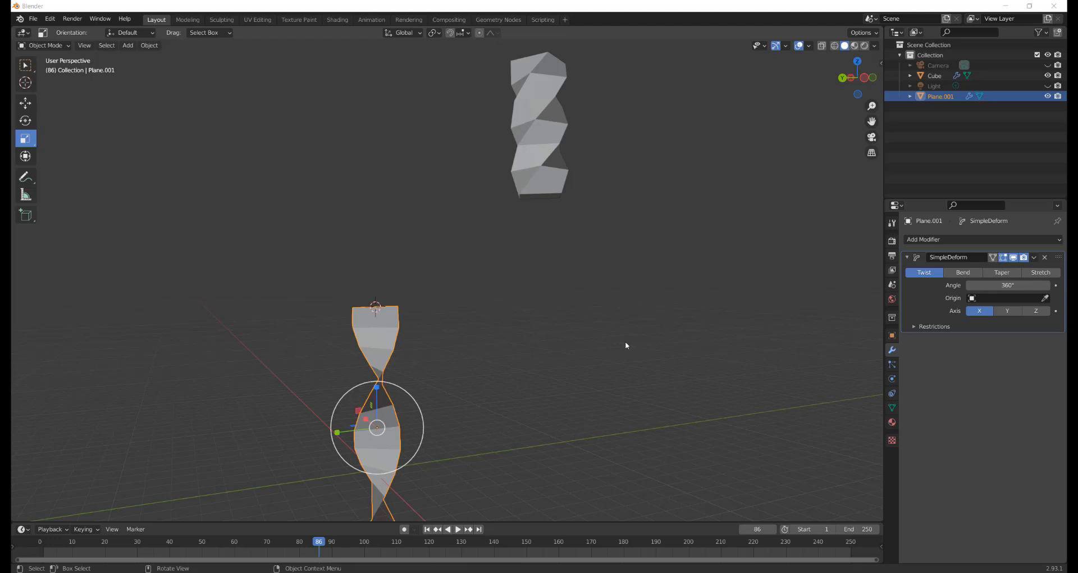
{"action": "left_click_drag", "start_coordinate": [871, 121], "coordinate": [881, 63]}
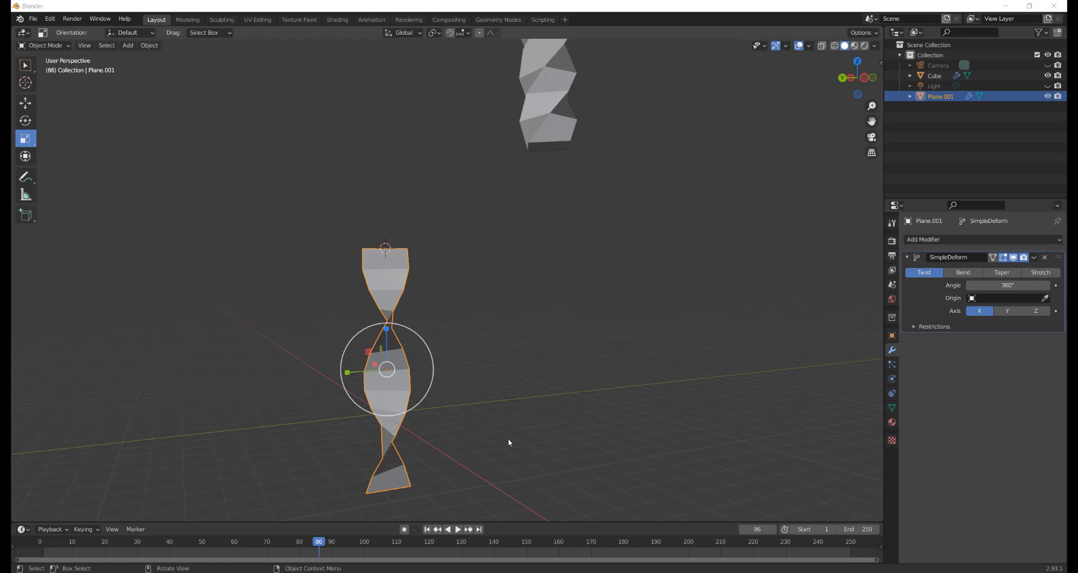
Step: Switch to File Explorer and view the example images pecs and dragon left in the Pictures > Art > 3d folder
{"action": "left_click", "coordinate": [222, 572]}
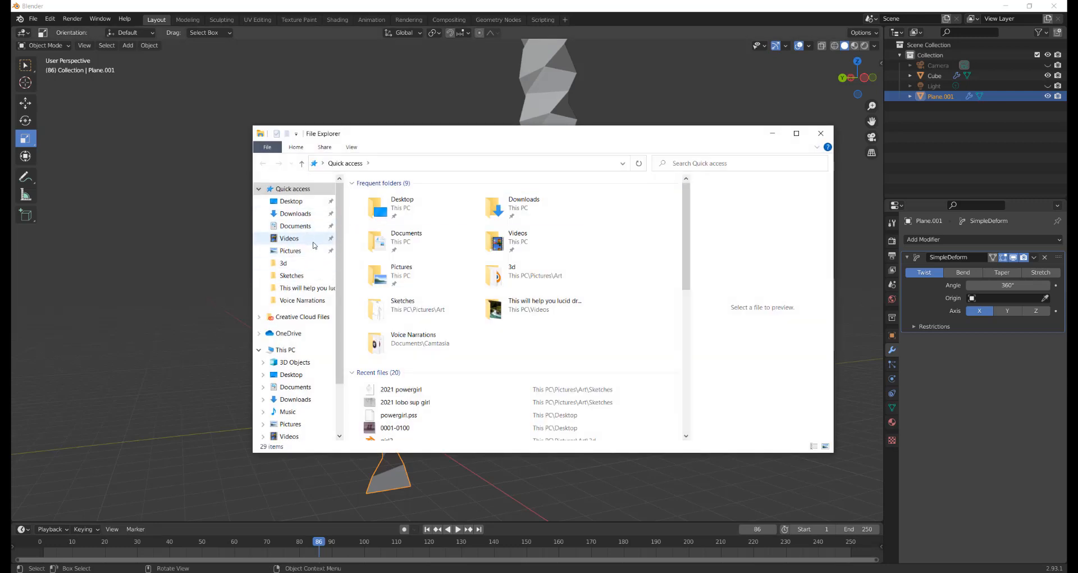
{"action": "left_click", "coordinate": [289, 262]}
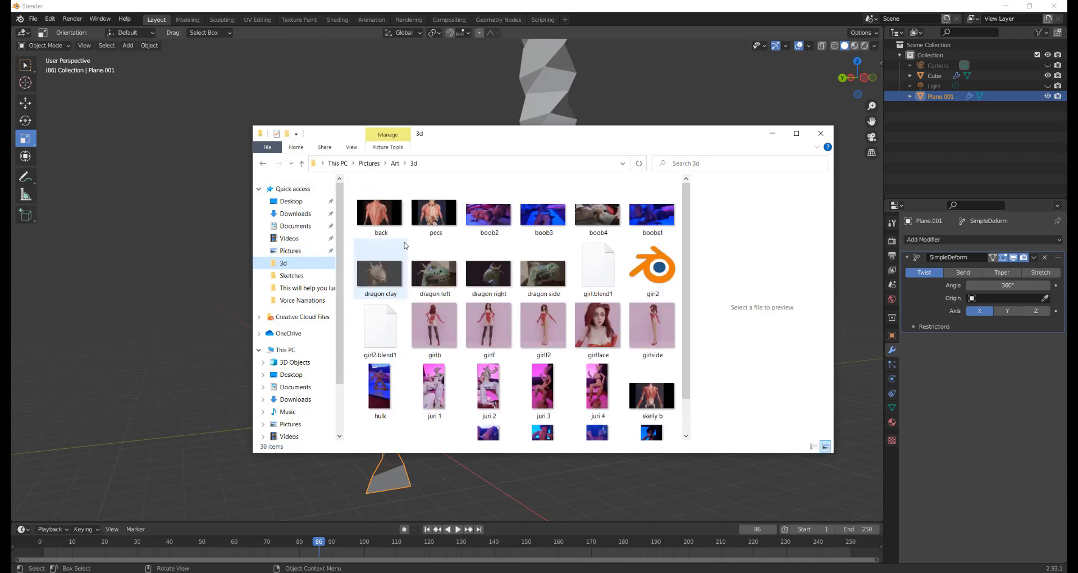
{"action": "double_click", "coordinate": [434, 212]}
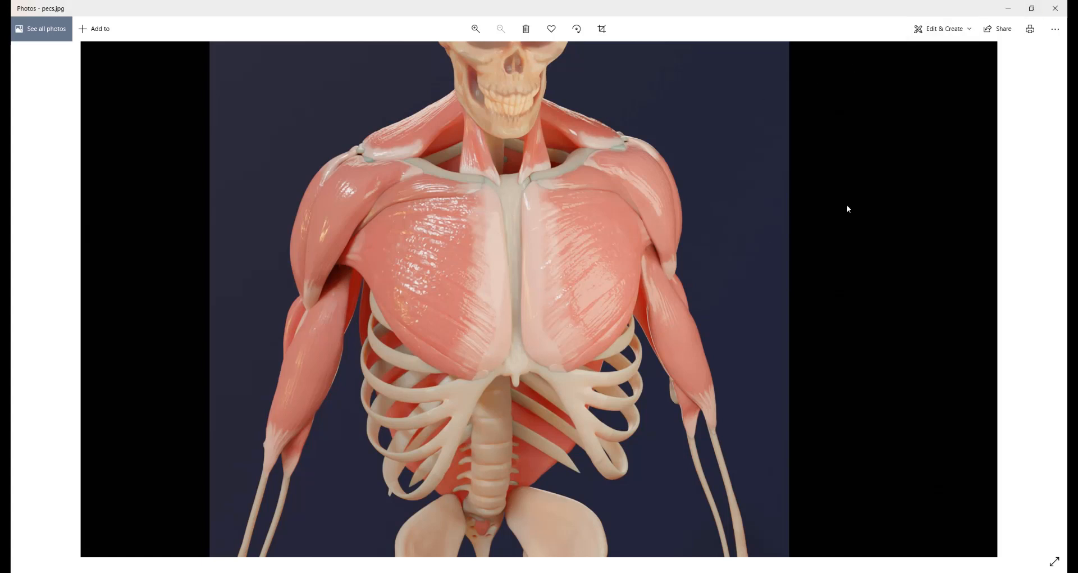
{"action": "left_click", "coordinate": [1055, 8]}
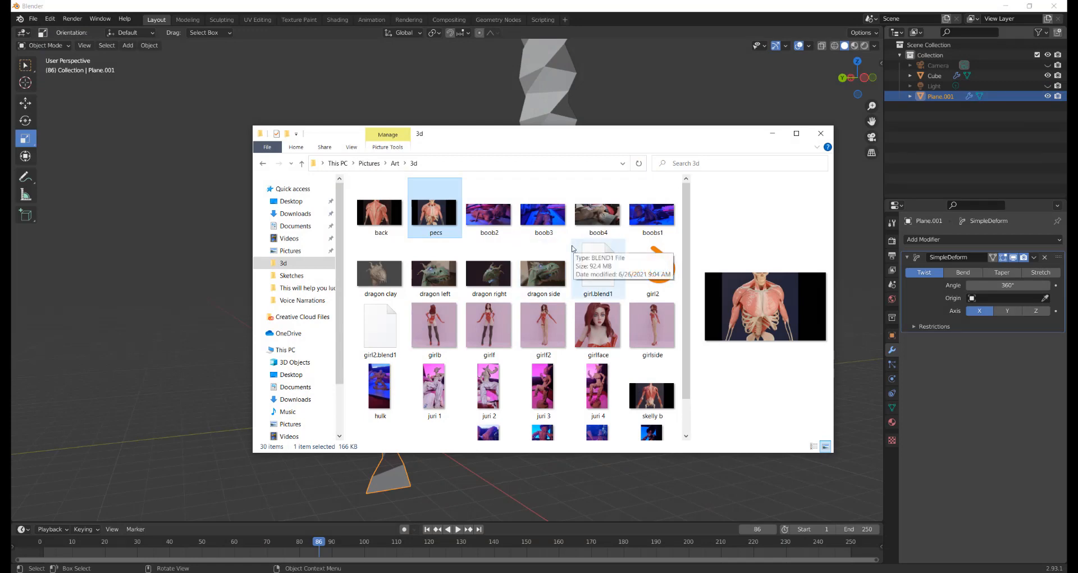
{"action": "double_click", "coordinate": [433, 274]}
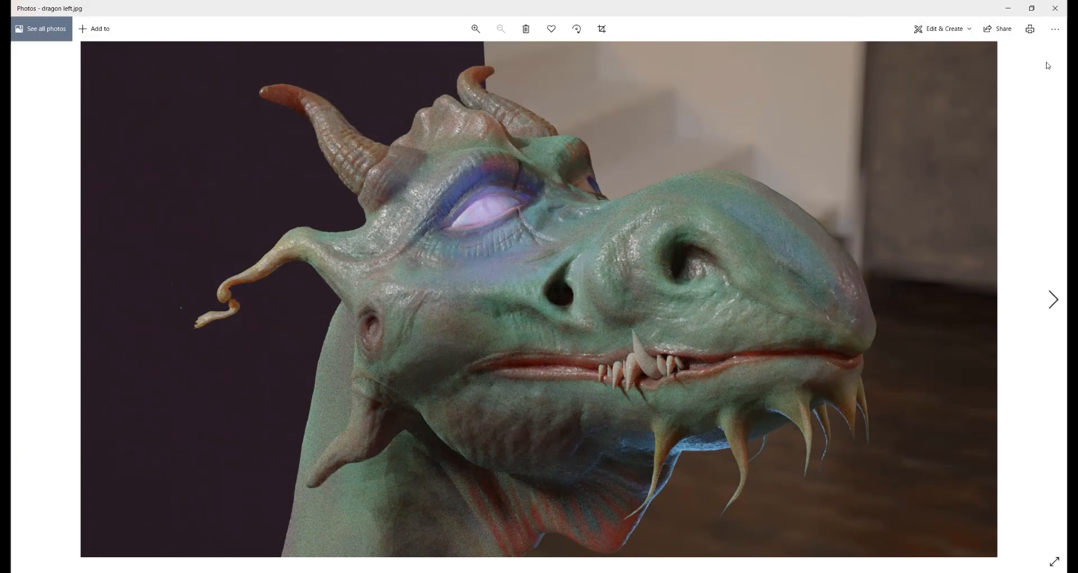
{"action": "left_click", "coordinate": [1063, 10]}
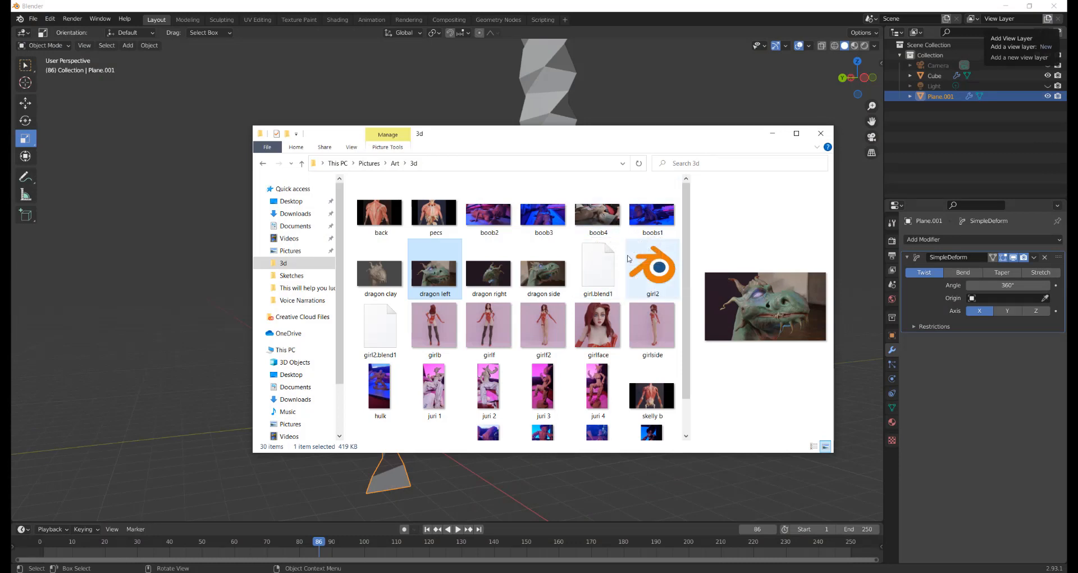
Step: View the example images juri 1 and girlf2 in the same folder, closing each one after viewing
{"action": "scroll", "coordinate": [628, 259], "scroll_direction": "down", "scroll_amount": 1}
{"action": "double_click", "coordinate": [433, 344]}
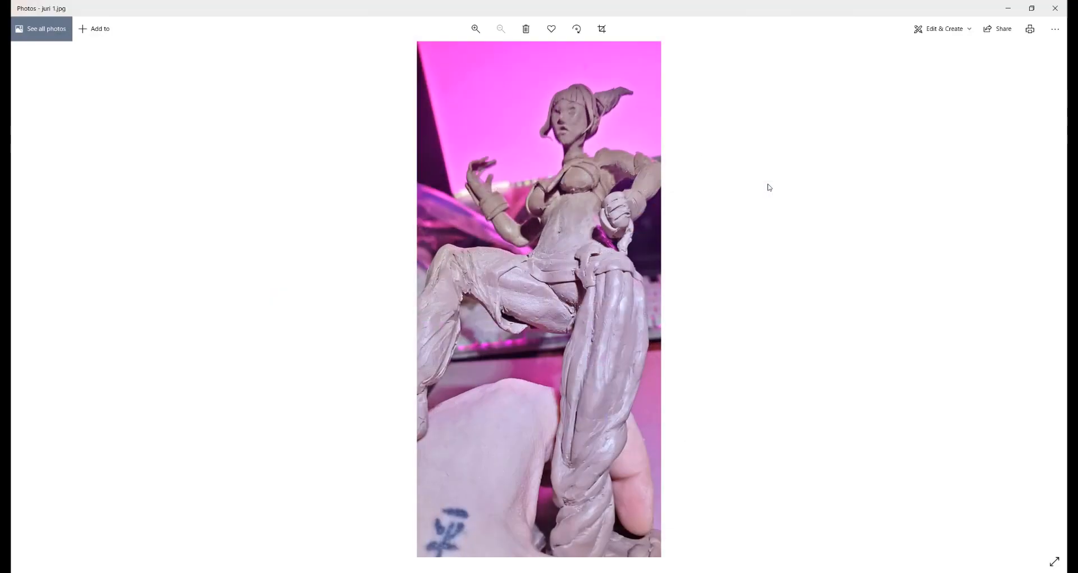
{"action": "left_click", "coordinate": [1056, 9]}
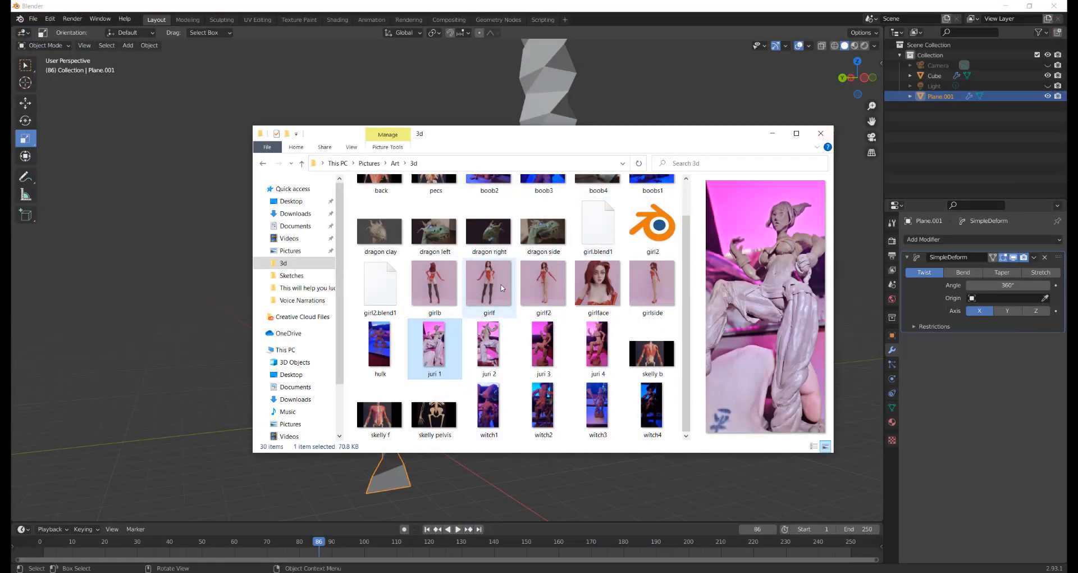
{"action": "double_click", "coordinate": [565, 291]}
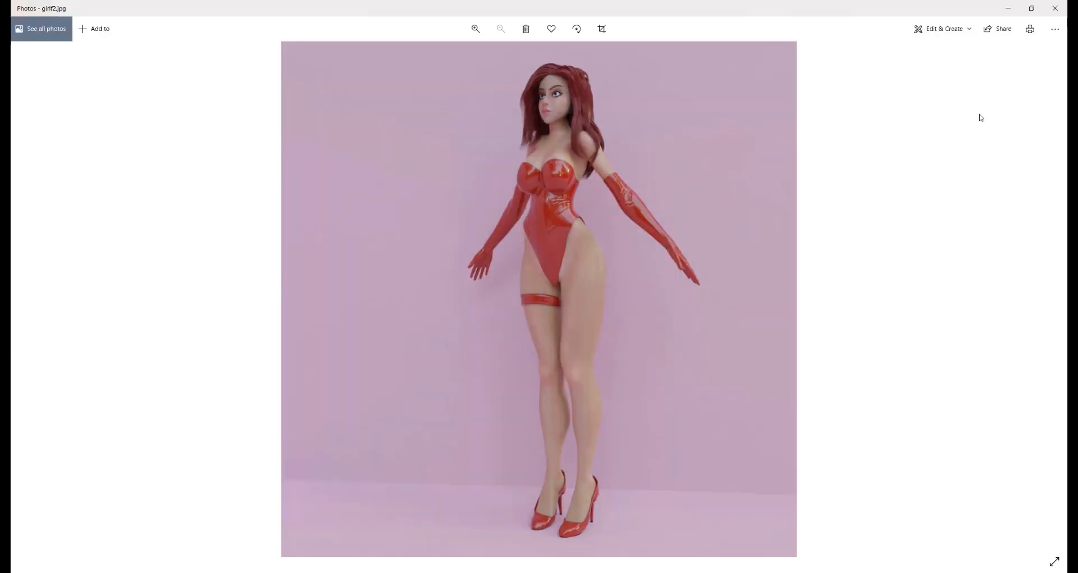
{"action": "left_click", "coordinate": [1056, 9]}
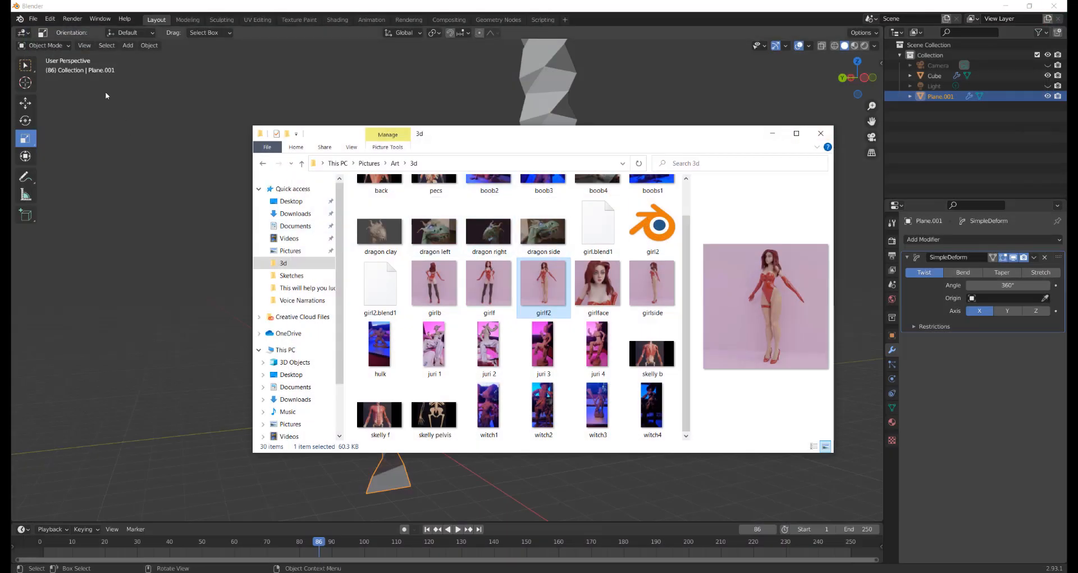
Step: Switch back to Blender and open girl2.blend from the 3d folder without saving the current scene
{"action": "left_click", "coordinate": [33, 19]}
{"action": "left_click", "coordinate": [44, 46]}
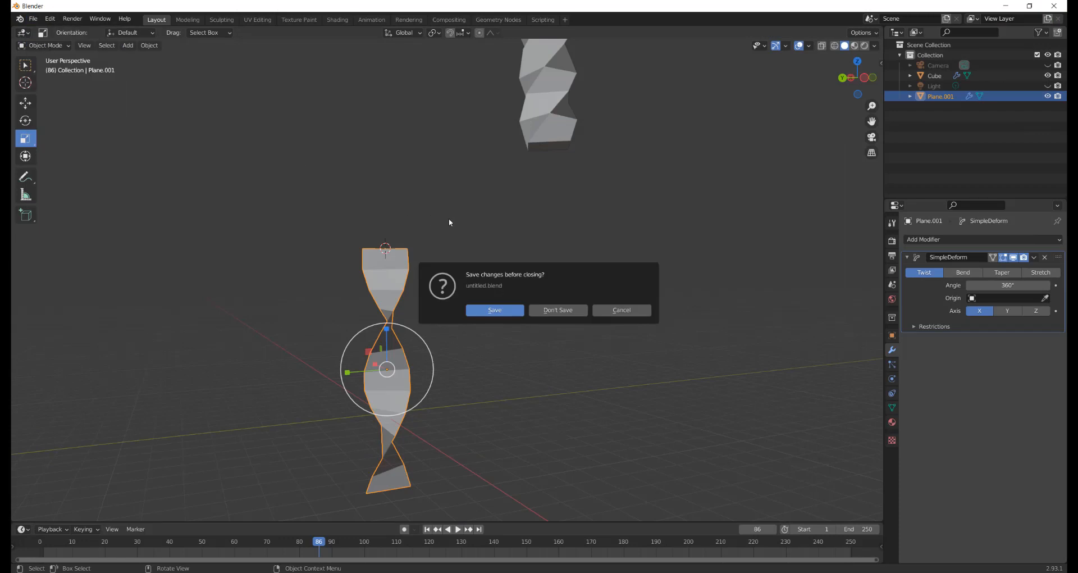
{"action": "left_click", "coordinate": [557, 309]}
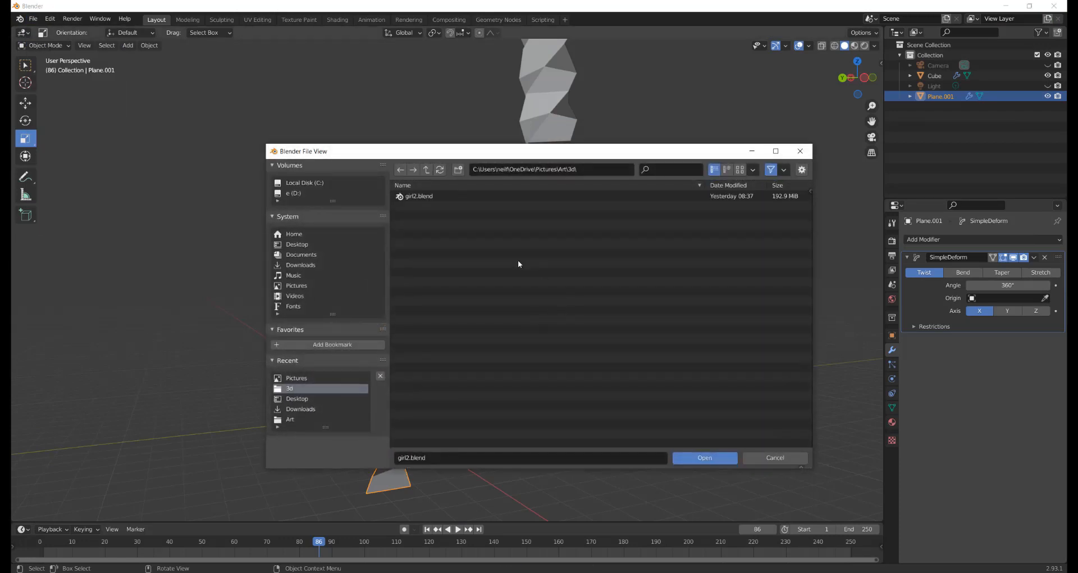
{"action": "left_click", "coordinate": [705, 458]}
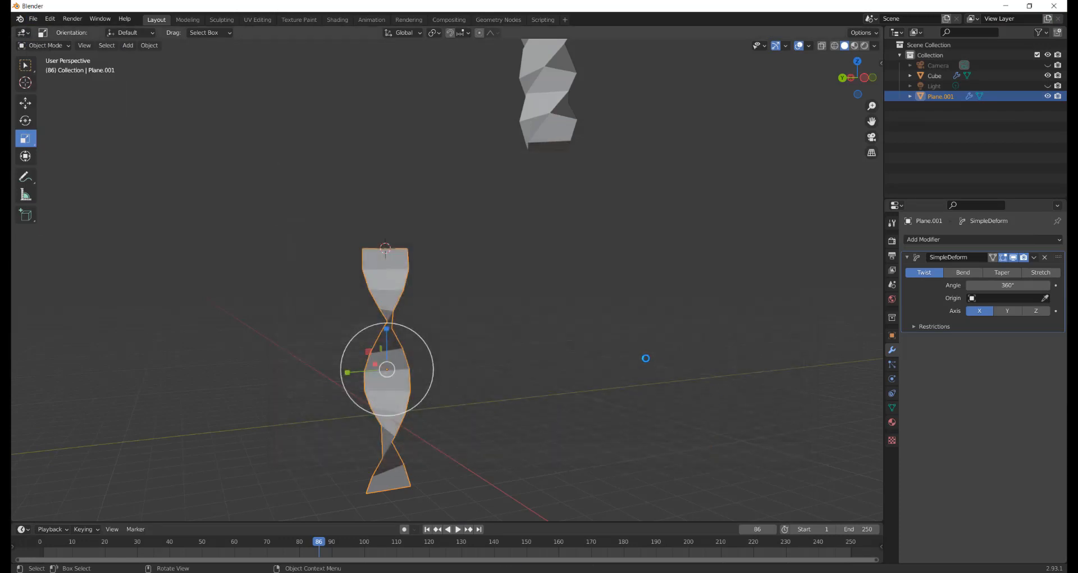
Step: Select the character's white suit and enable the viewport display of its Solidify and Subdivision modifiers
{"action": "middle_click_drag", "start_coordinate": [558, 280], "coordinate": [359, 270]}
{"action": "scroll", "coordinate": [415, 240], "scroll_direction": "up", "scroll_amount": 2}
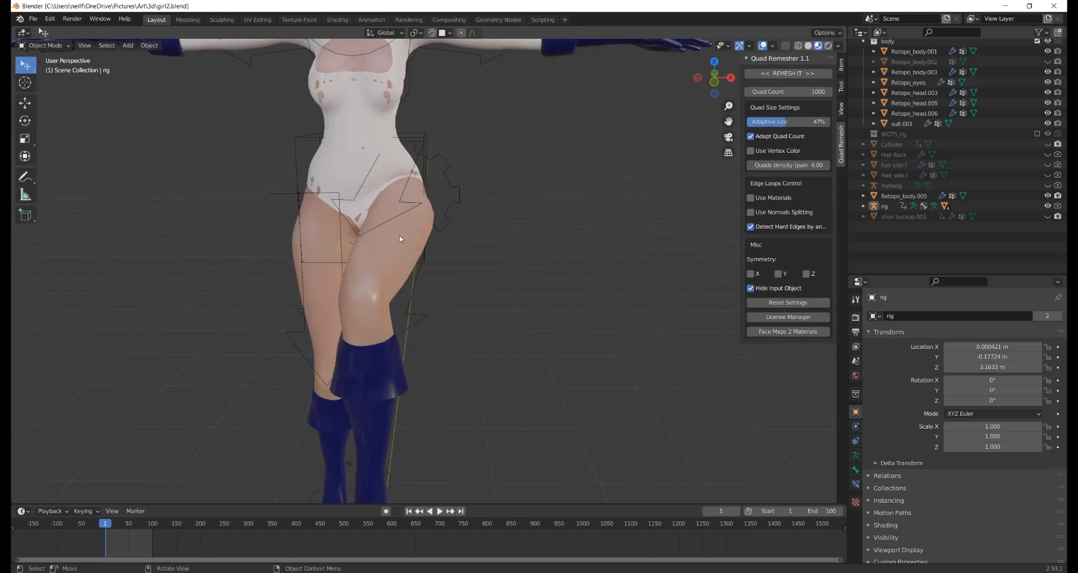
{"action": "mouse_move", "coordinate": [399, 237]}
{"action": "middle_mouse_down"}
{"action": "mouse_move", "coordinate": [531, 278]}
{"action": "mouse_move", "coordinate": [411, 253]}
{"action": "mouse_move", "coordinate": [411, 233]}
{"action": "middle_mouse_up"}
{"action": "scroll", "coordinate": [412, 233], "scroll_direction": "down", "scroll_amount": 1}
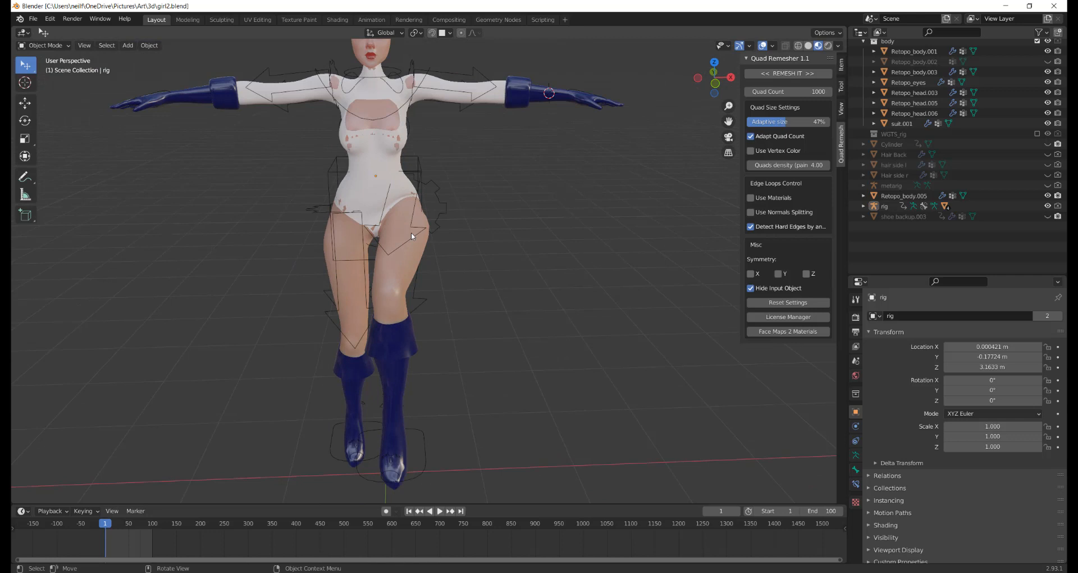
{"action": "left_click", "coordinate": [409, 177]}
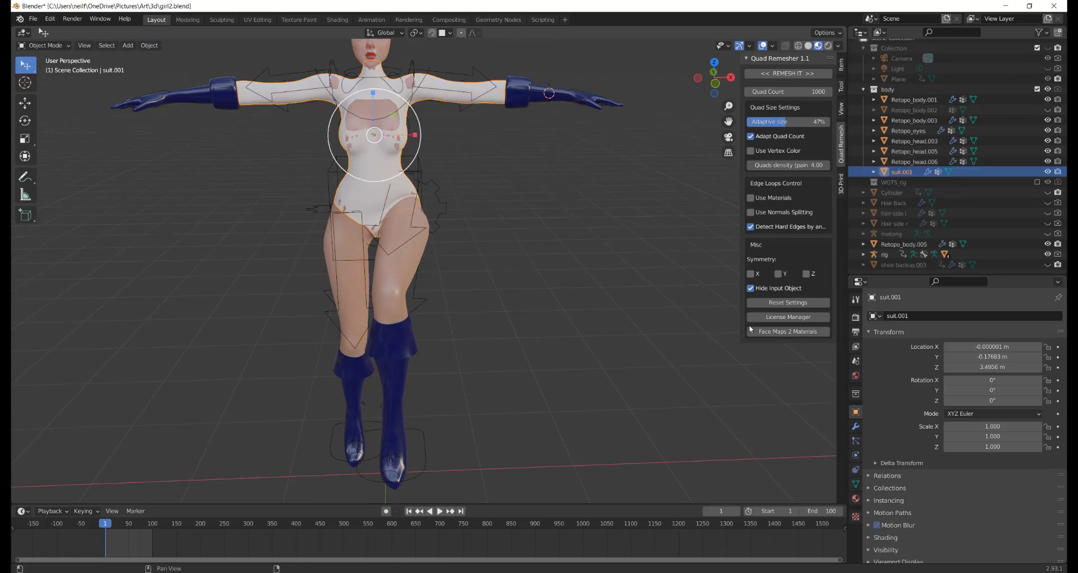
{"action": "left_click", "coordinate": [855, 425]}
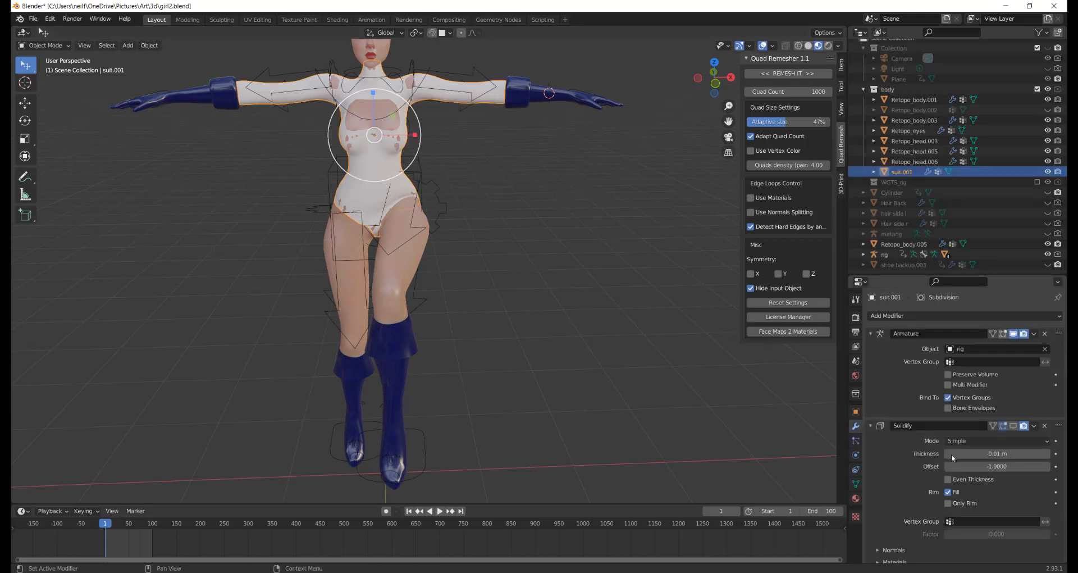
{"action": "left_click", "coordinate": [1013, 426]}
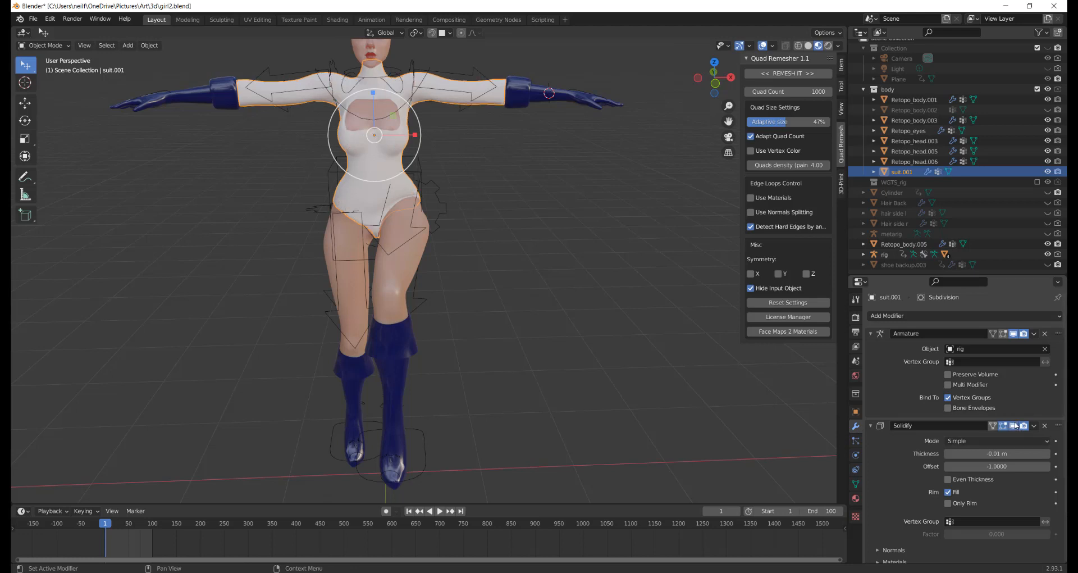
{"action": "scroll", "coordinate": [1017, 427], "scroll_direction": "down", "scroll_amount": 5}
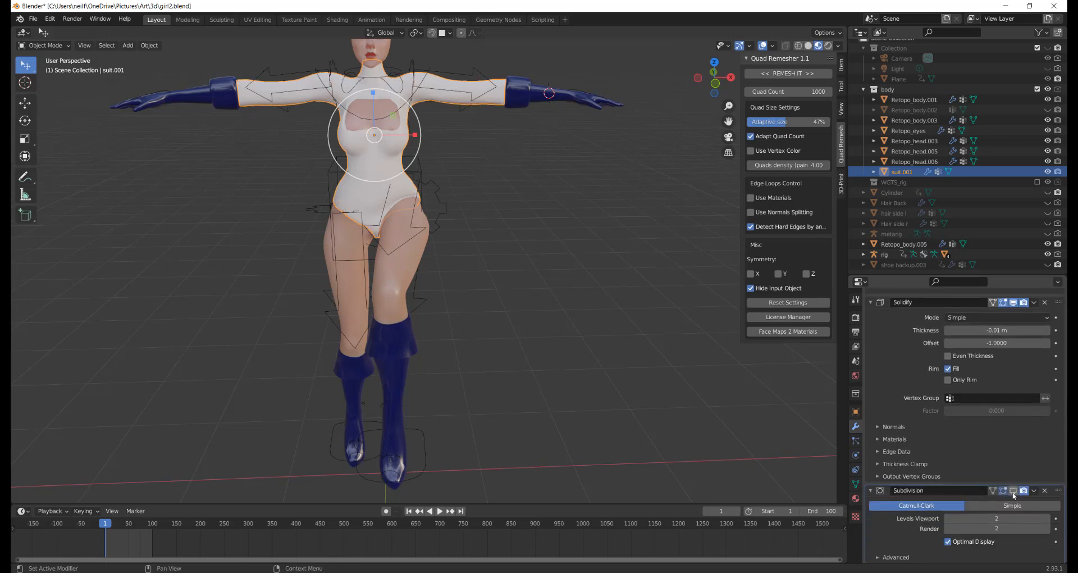
{"action": "left_click", "coordinate": [1013, 491]}
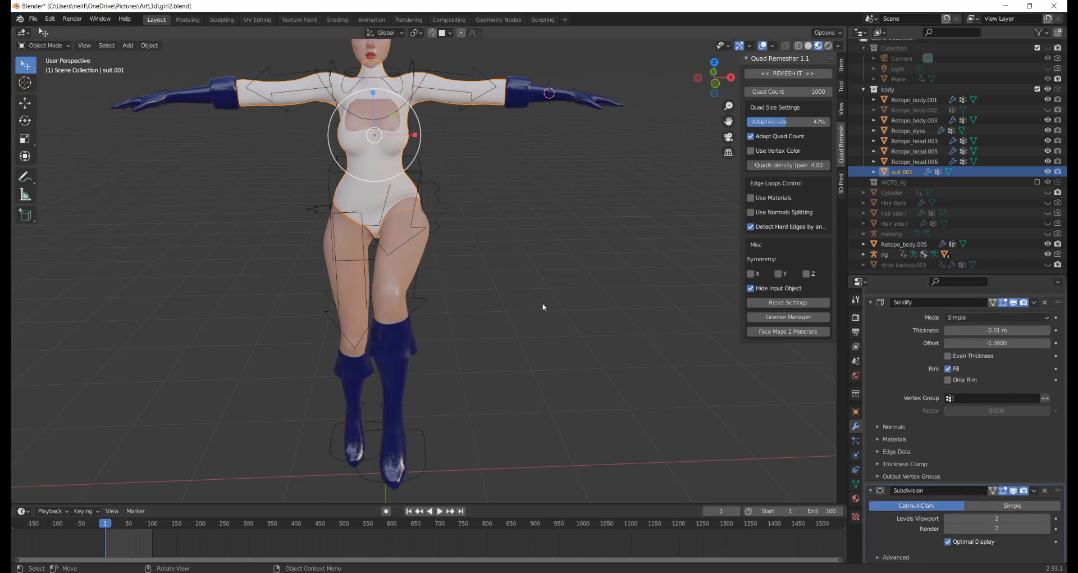
Step: Examine the character's legs up close and the whole figure, and briefly select the rig around the body
{"action": "scroll", "coordinate": [448, 163], "scroll_direction": "up", "scroll_amount": 6}
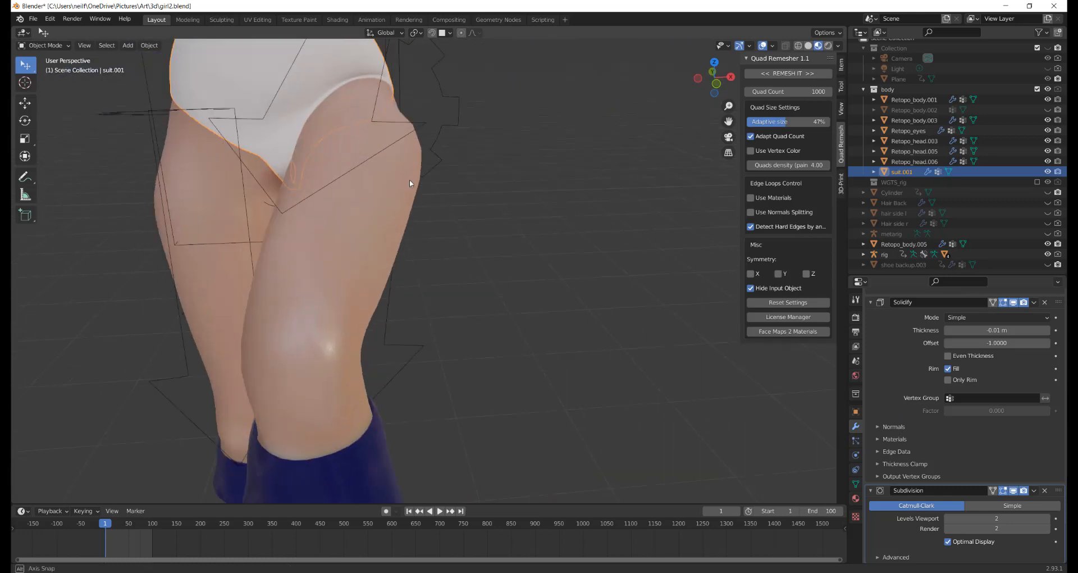
{"action": "middle_click_drag", "start_coordinate": [448, 166], "coordinate": [372, 189]}
{"action": "scroll", "coordinate": [387, 142], "scroll_direction": "down", "scroll_amount": 3}
{"action": "scroll", "coordinate": [416, 195], "scroll_direction": "down", "scroll_amount": 4}
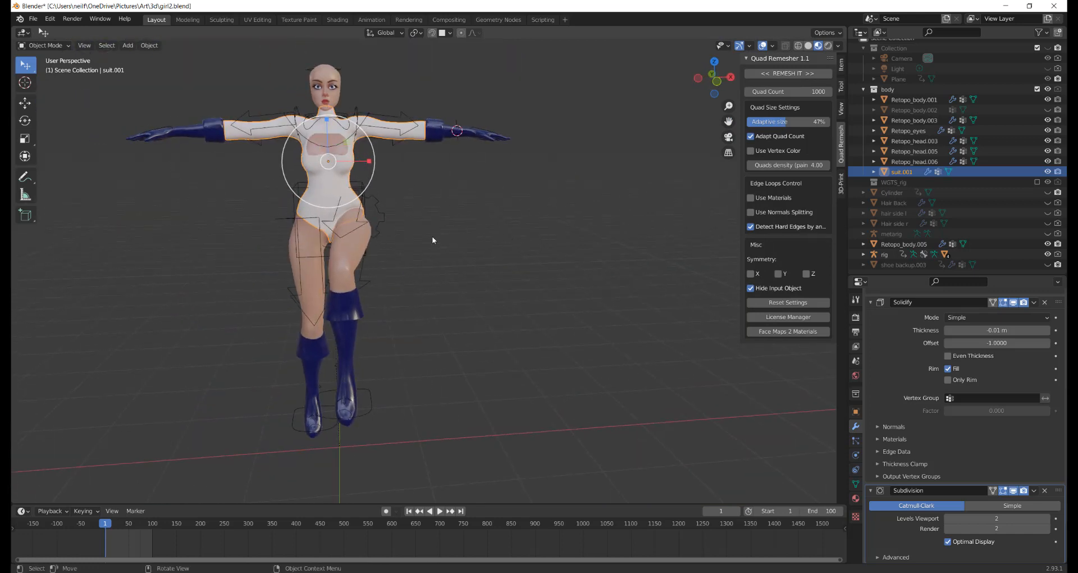
{"action": "left_click", "coordinate": [381, 211]}
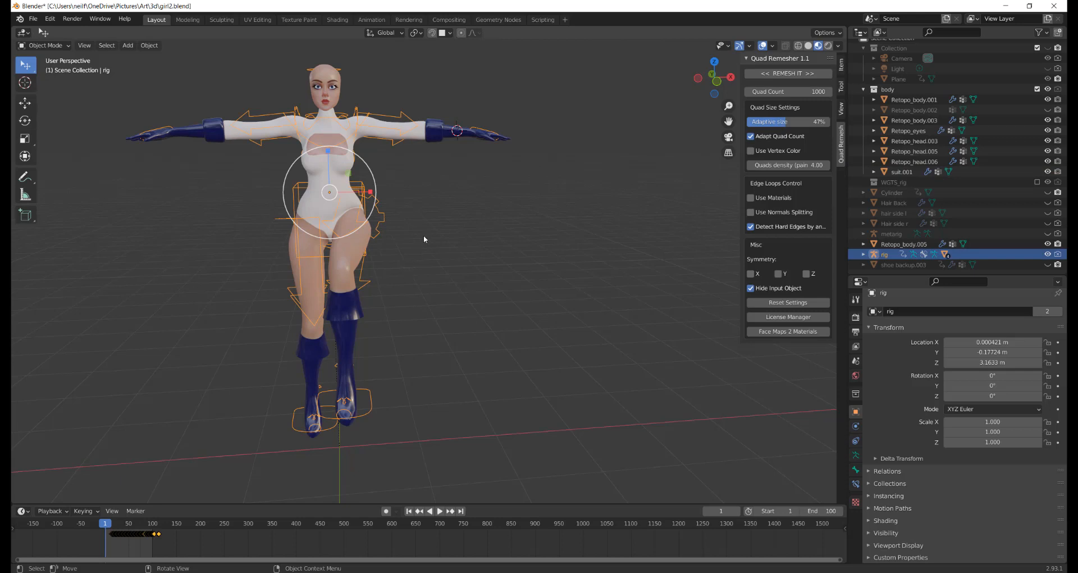
{"action": "left_click", "coordinate": [424, 221]}
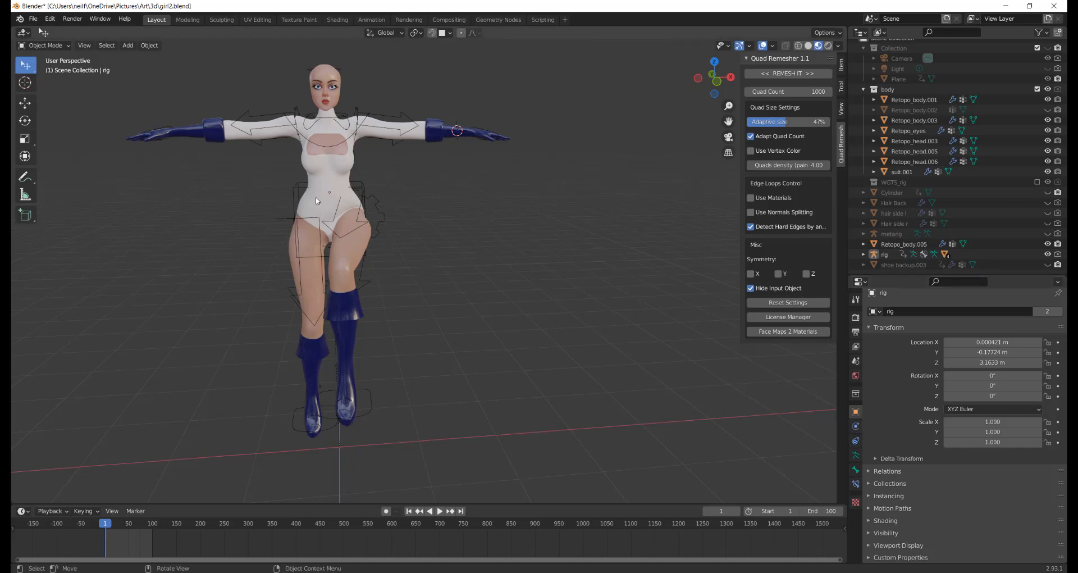
Step: Reselect the white suit, review its modifier stack and disable the viewport display of its Solidify and Subdivision modifiers
{"action": "left_click", "coordinate": [335, 178]}
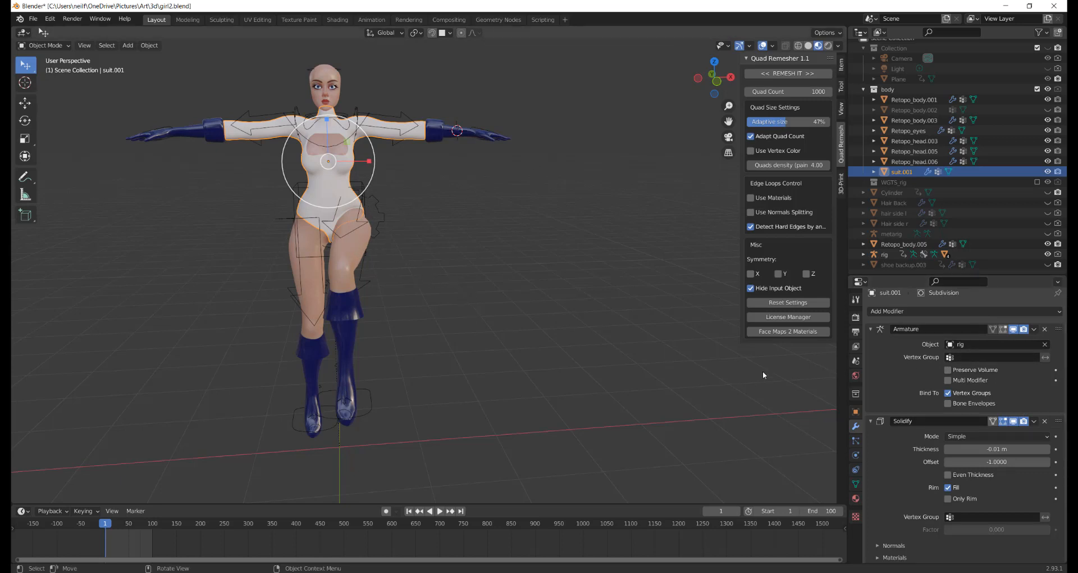
{"action": "scroll", "coordinate": [1036, 383], "scroll_direction": "down", "scroll_amount": 3}
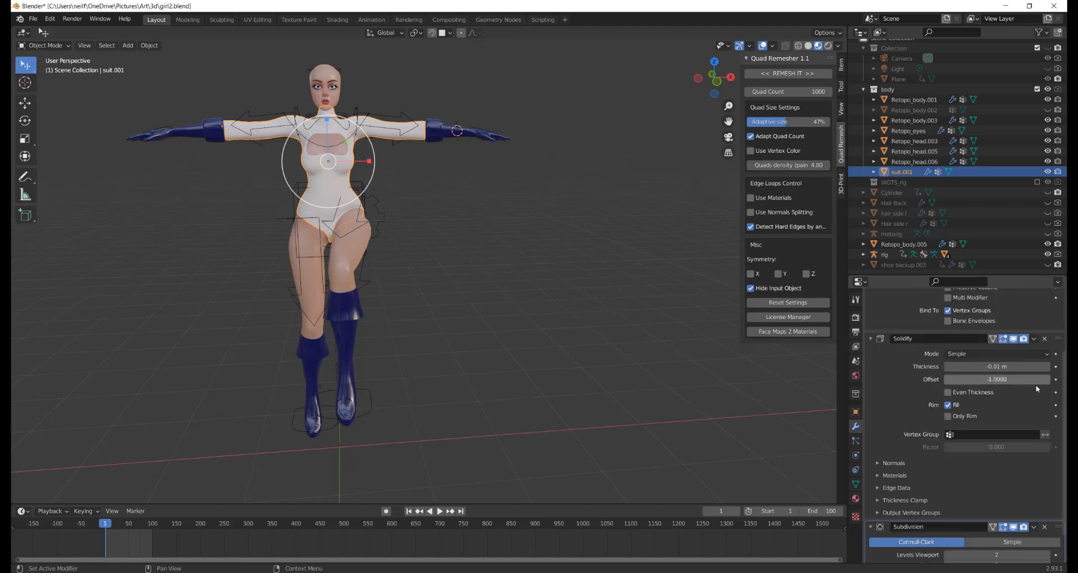
{"action": "scroll", "coordinate": [989, 409], "scroll_direction": "down", "scroll_amount": 1}
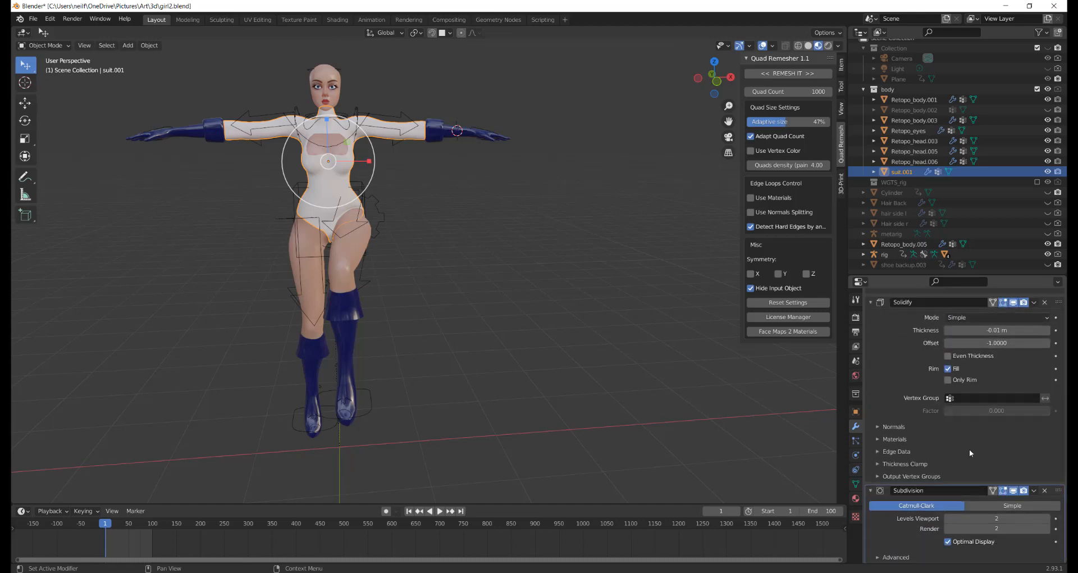
{"action": "scroll", "coordinate": [974, 508], "scroll_direction": "up", "scroll_amount": 1}
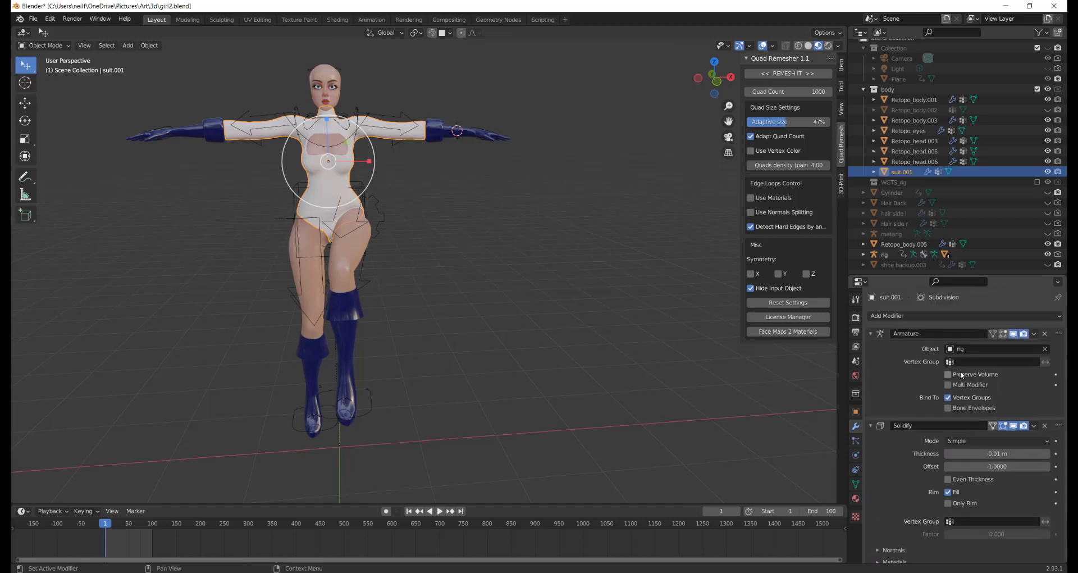
{"action": "scroll", "coordinate": [969, 487], "scroll_direction": "up", "scroll_amount": 1}
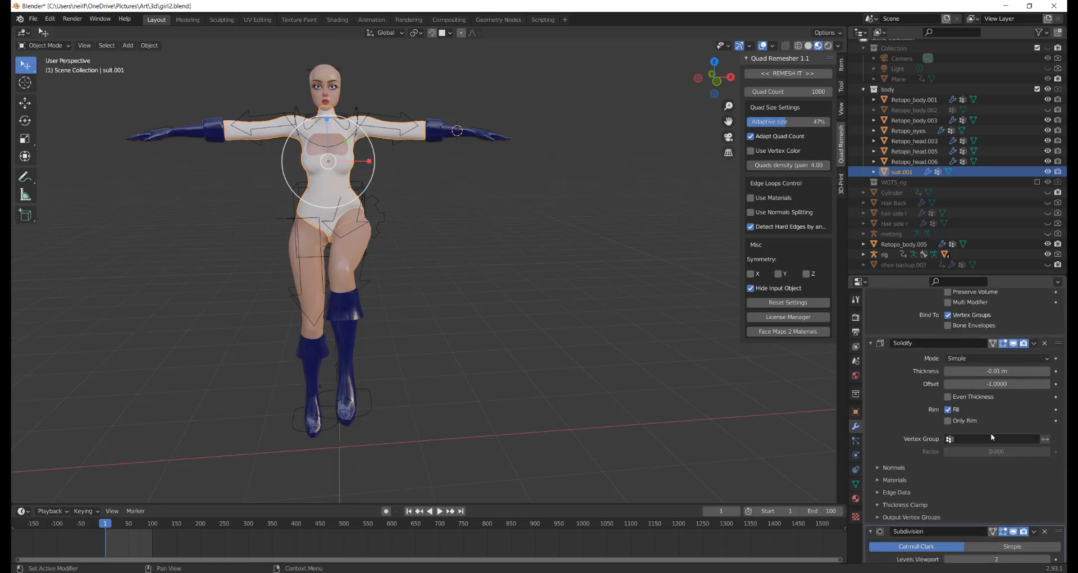
{"action": "scroll", "coordinate": [991, 431], "scroll_direction": "up", "scroll_amount": 2}
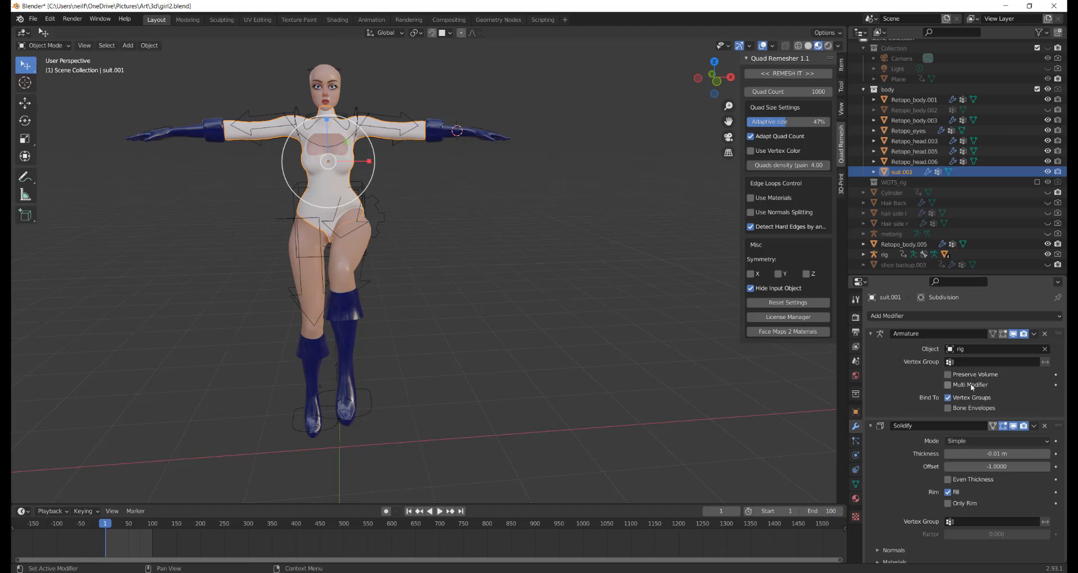
{"action": "left_click", "coordinate": [1014, 426]}
{"action": "scroll", "coordinate": [1011, 449], "scroll_direction": "down", "scroll_amount": 5}
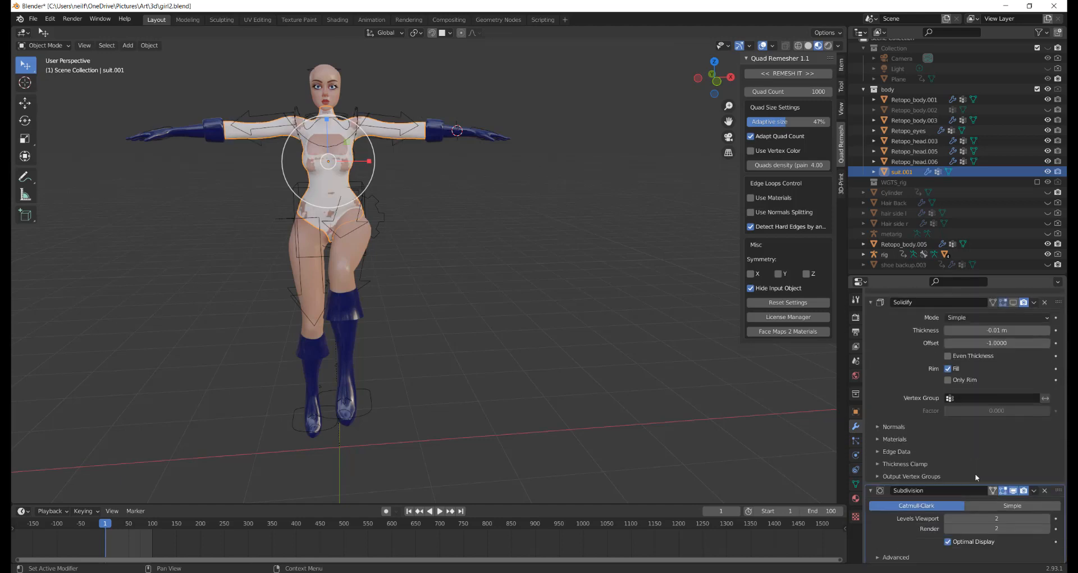
{"action": "left_click", "coordinate": [1014, 491]}
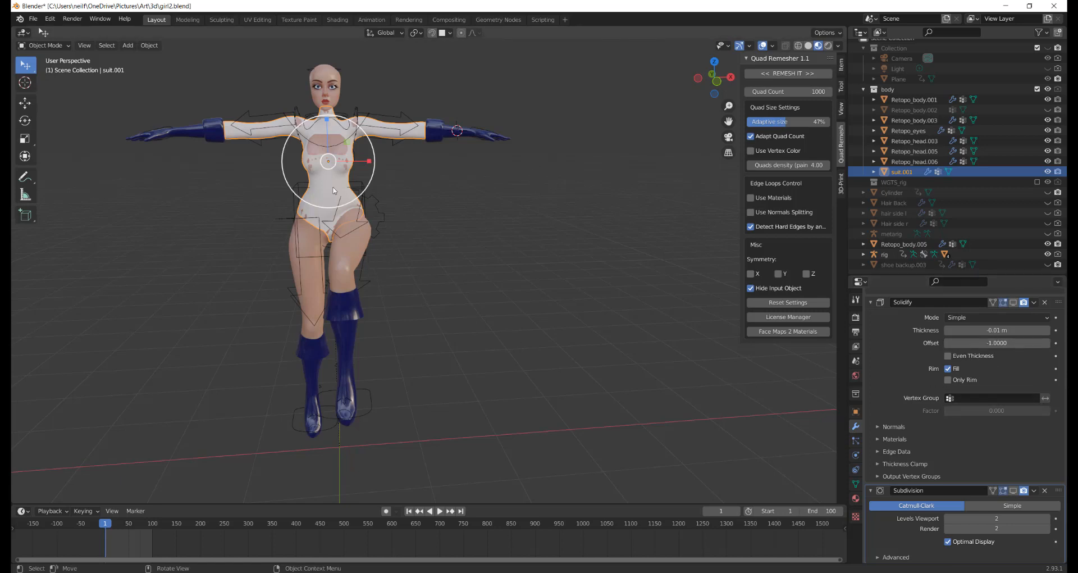
Step: Play the leg animation to compare the white suit with its Solidify and Subdivision viewport display on and off, and stop playback
{"action": "scroll", "coordinate": [350, 204], "scroll_direction": "up", "scroll_amount": 3}
{"action": "scroll", "coordinate": [349, 204], "scroll_direction": "down", "scroll_amount": 3}
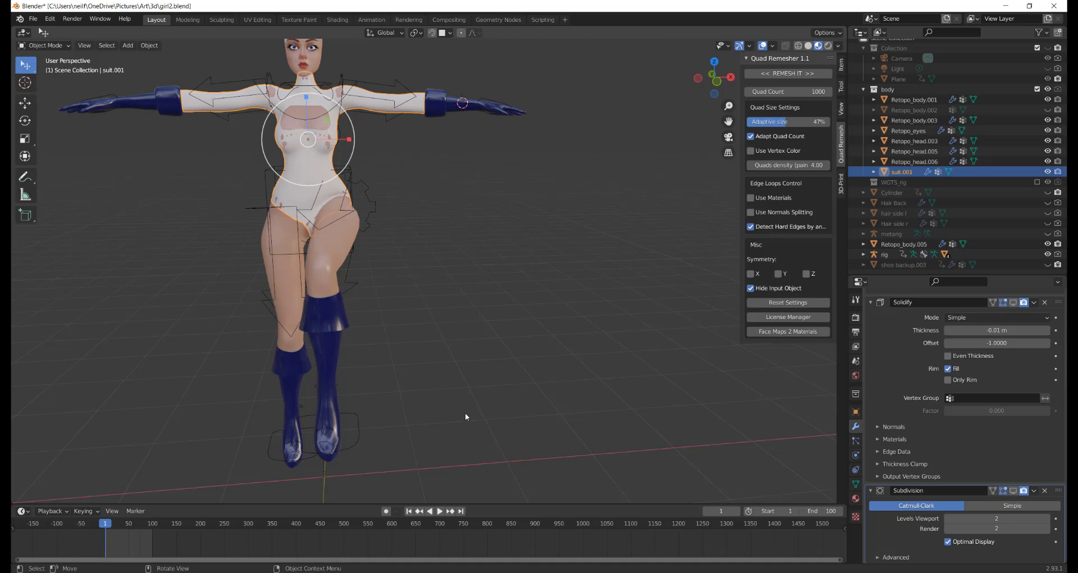
{"action": "left_click", "coordinate": [439, 510]}
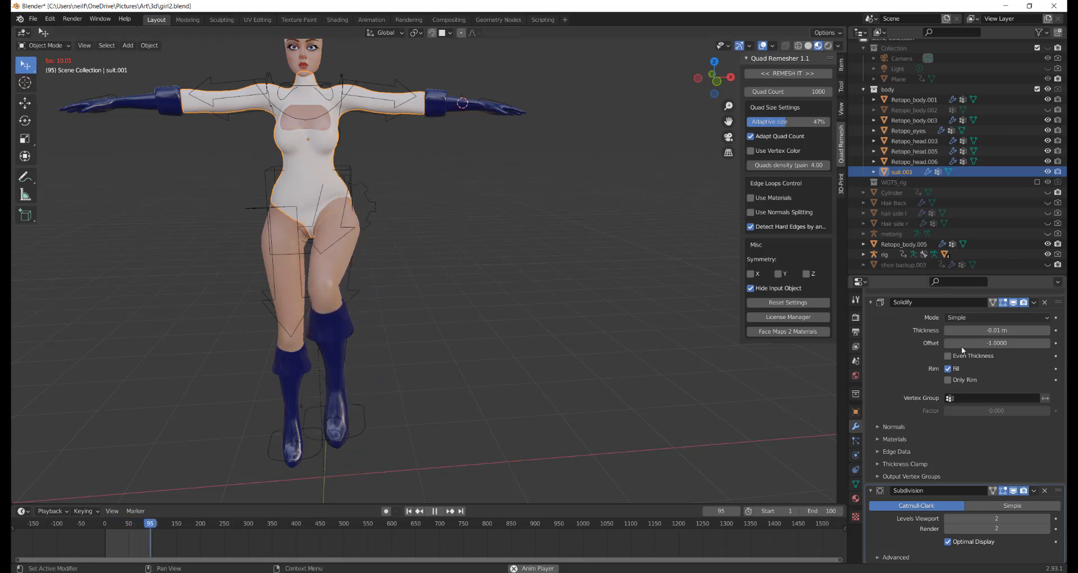
{"action": "left_click", "coordinate": [1014, 303]}
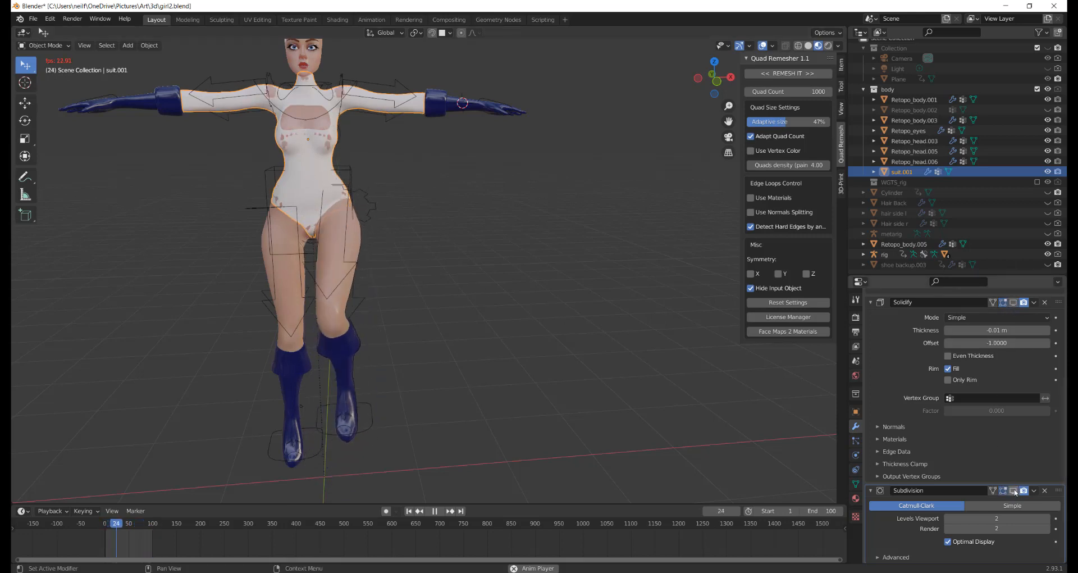
{"action": "key", "text": "space"}
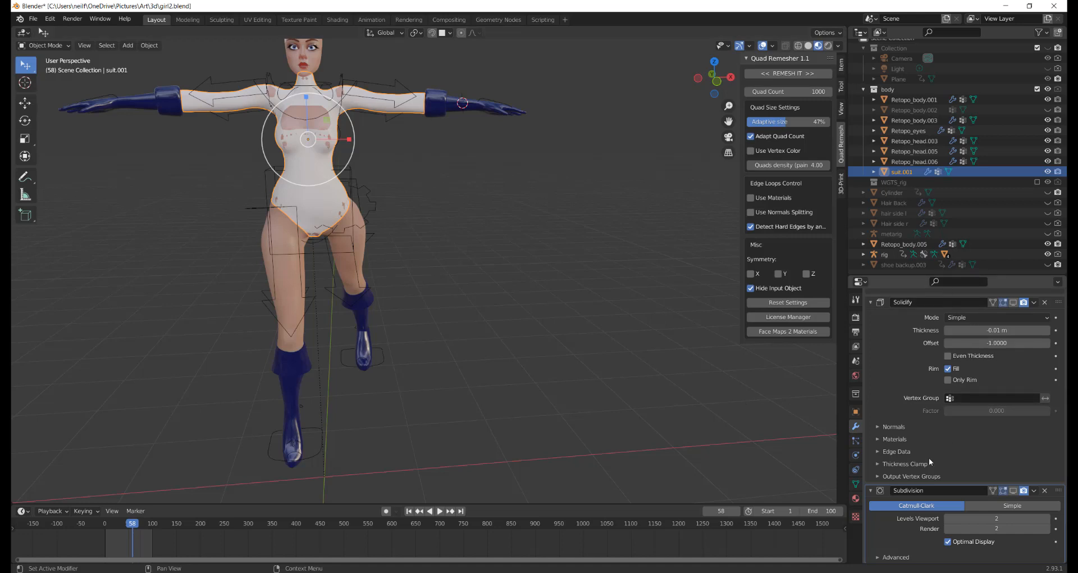
Step: Play the animation again and enable the viewport display of the suit's Solidify and Subdivision modifiers during playback
{"action": "scroll", "coordinate": [988, 409], "scroll_direction": "up", "scroll_amount": 5}
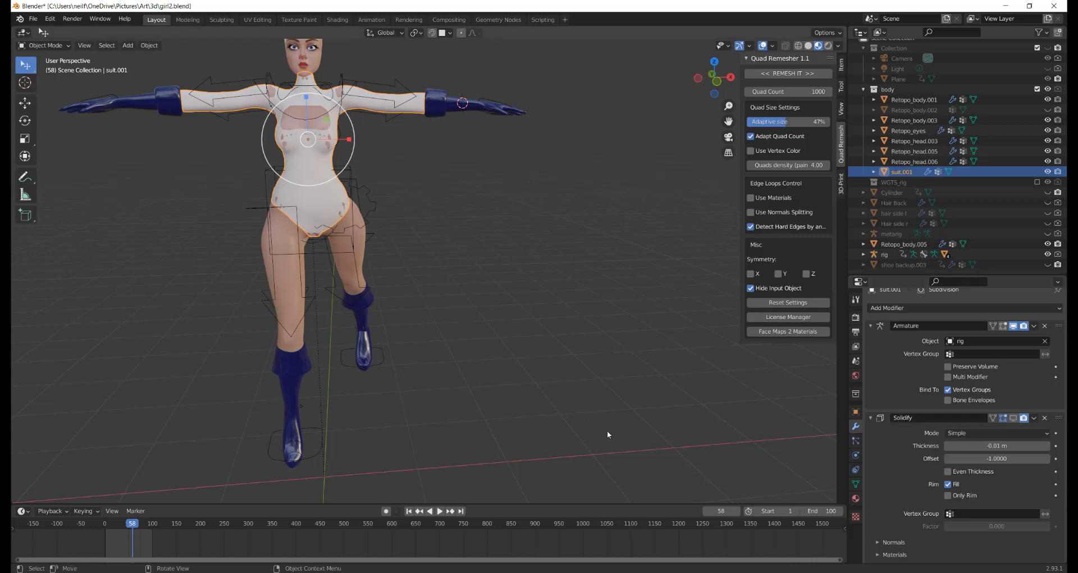
{"action": "left_click", "coordinate": [440, 511]}
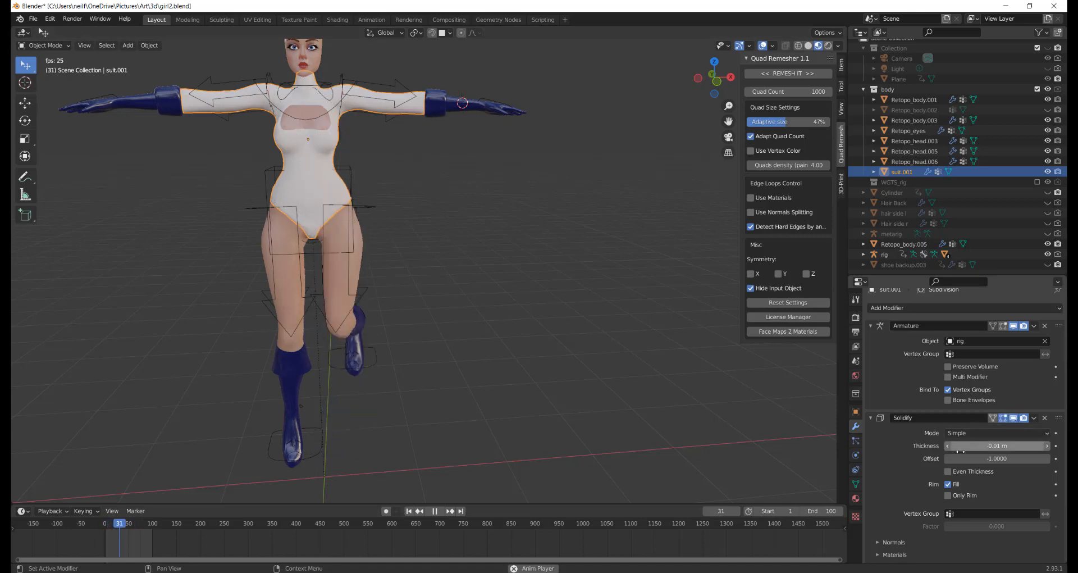
{"action": "scroll", "coordinate": [955, 465], "scroll_direction": "down", "scroll_amount": 3}
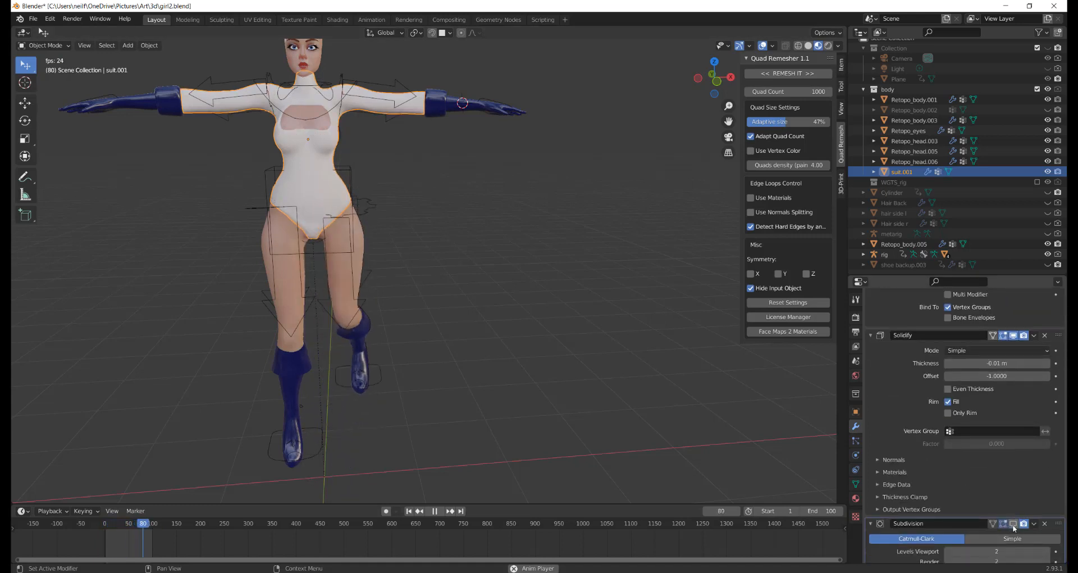
{"action": "scroll", "coordinate": [1006, 448], "scroll_direction": "up", "scroll_amount": 1}
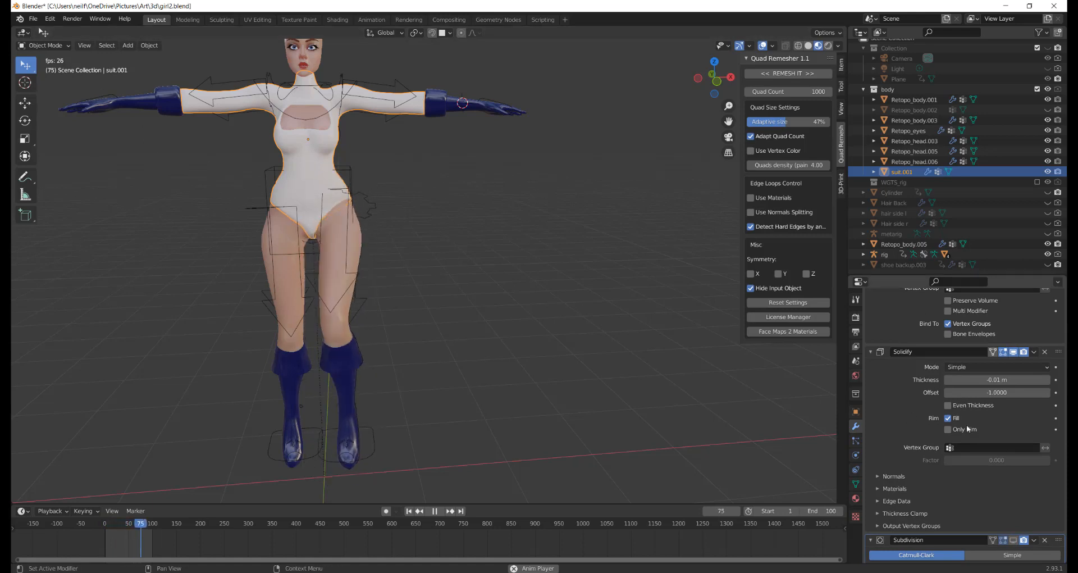
{"action": "scroll", "coordinate": [975, 430], "scroll_direction": "down", "scroll_amount": 3}
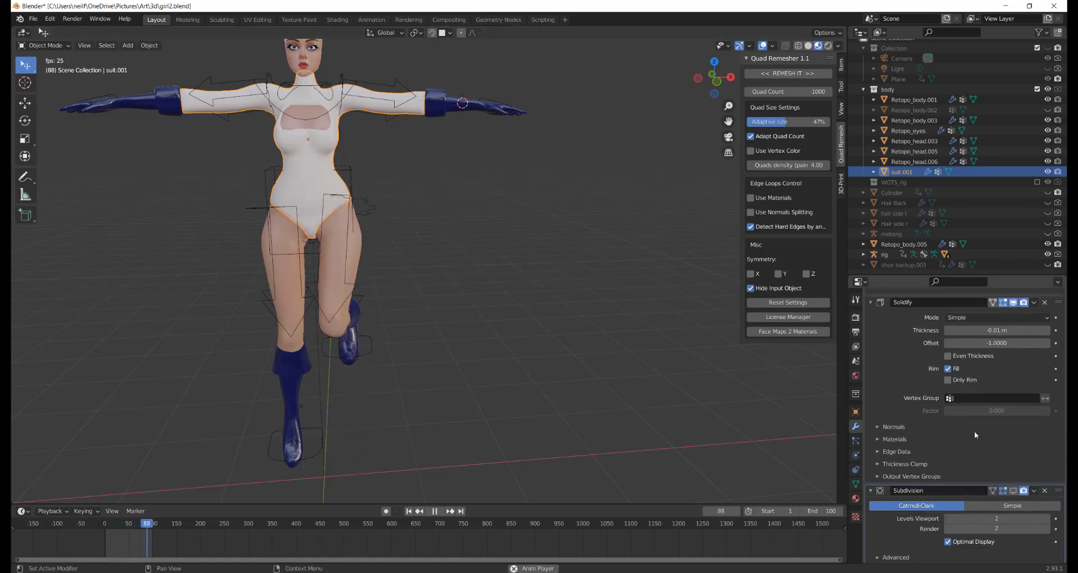
{"action": "left_click", "coordinate": [1014, 490]}
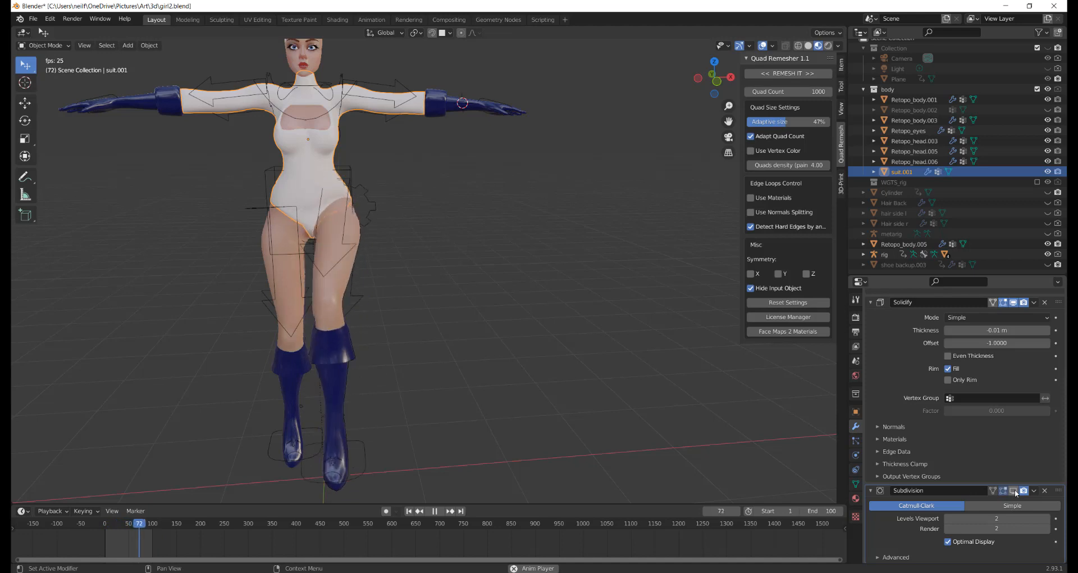
{"action": "left_click", "coordinate": [1014, 491]}
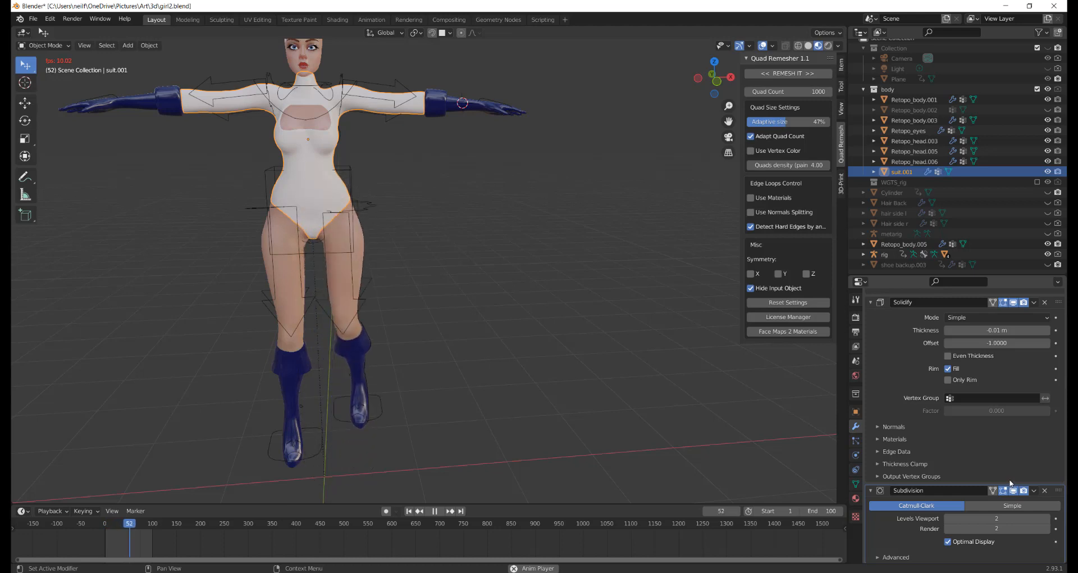
Step: Disable only the Subdivision viewport display on the suit, keeping Solidify displayed, and stop the animation at frame 38
{"action": "middle_click_drag", "start_coordinate": [465, 318], "coordinate": [578, 305]}
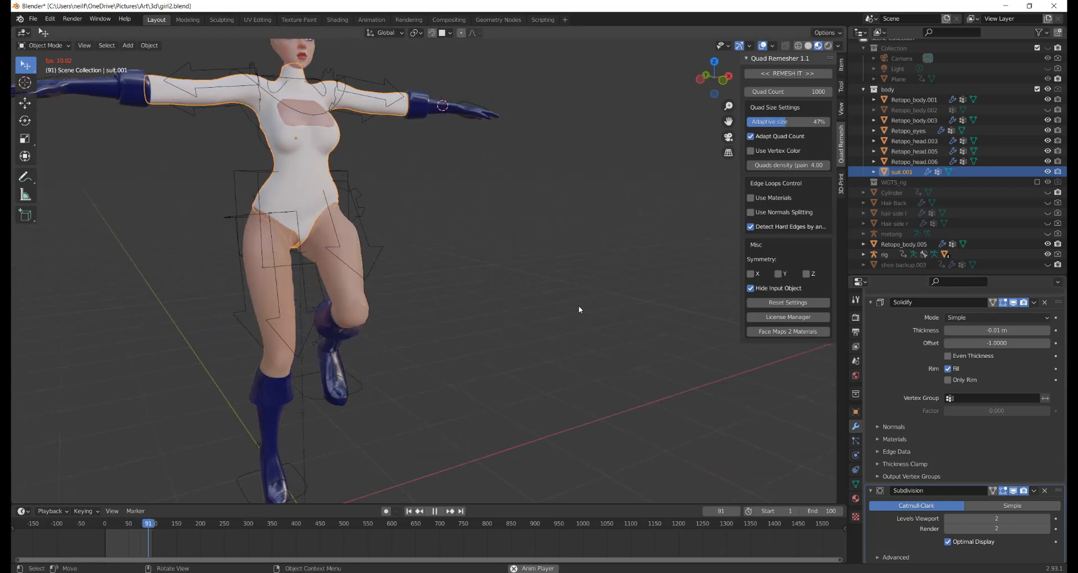
{"action": "left_click", "coordinate": [1013, 490]}
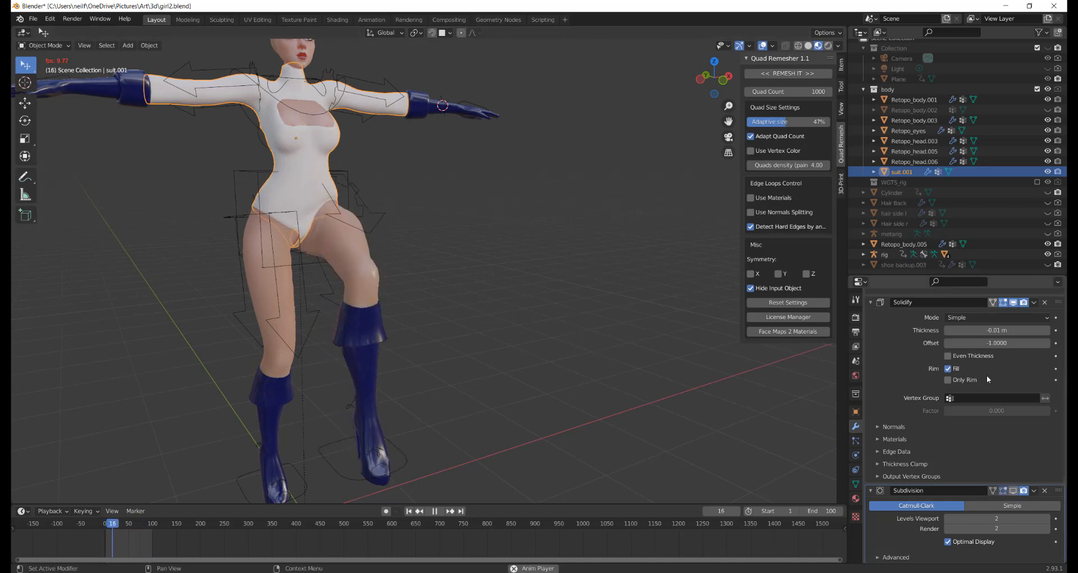
{"action": "left_click", "coordinate": [1013, 302]}
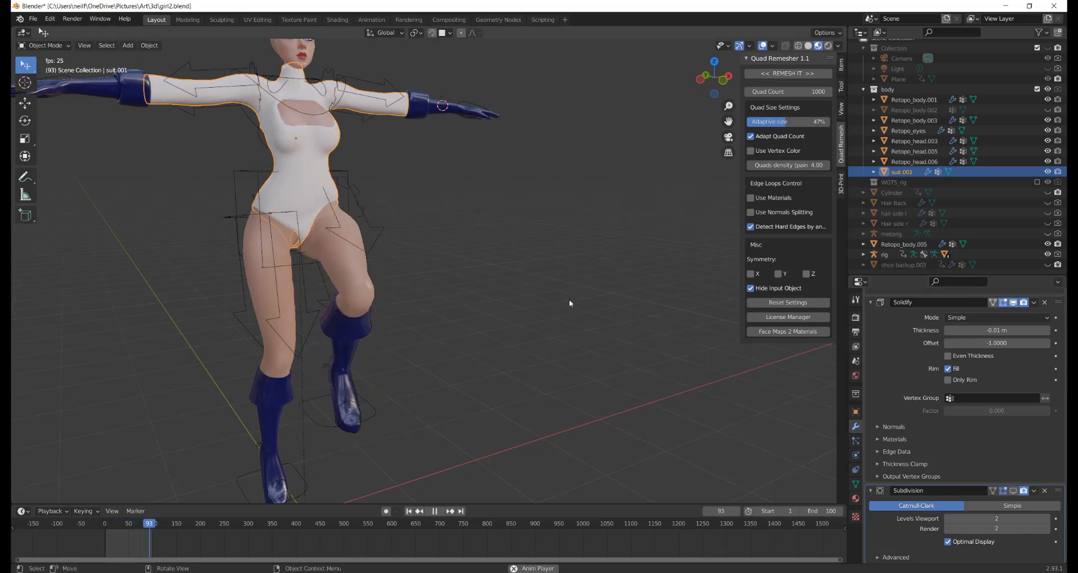
{"action": "scroll", "coordinate": [500, 302], "scroll_direction": "down", "scroll_amount": 1}
{"action": "middle_click_drag", "start_coordinate": [478, 302], "coordinate": [440, 298]}
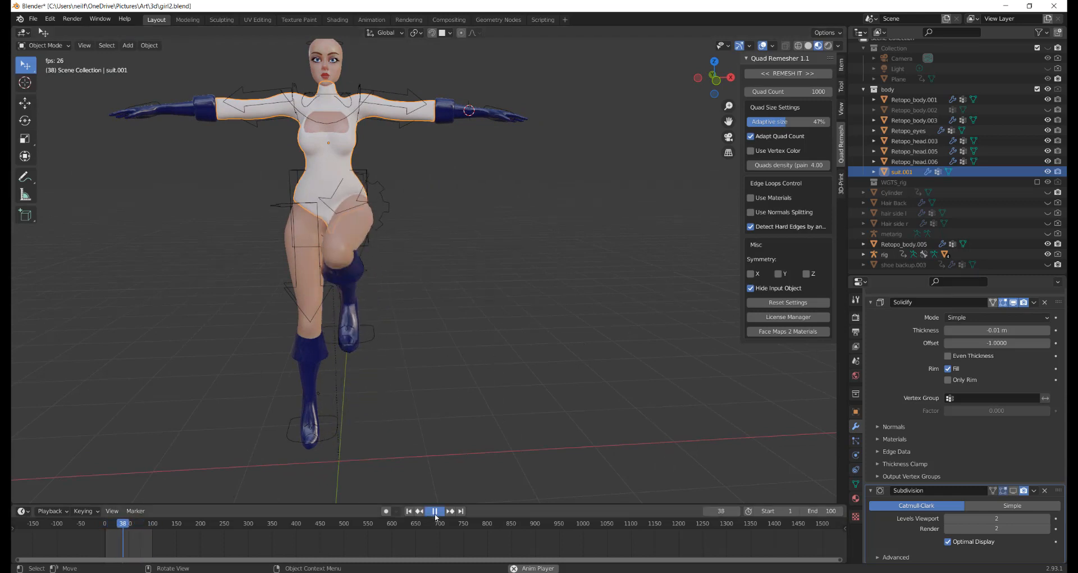
{"action": "key", "text": "space"}
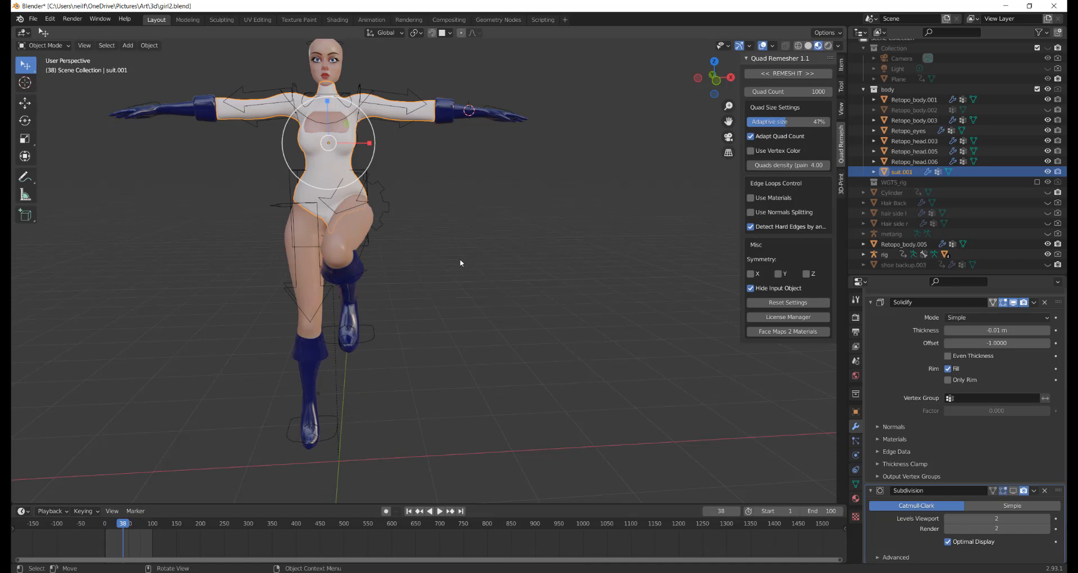